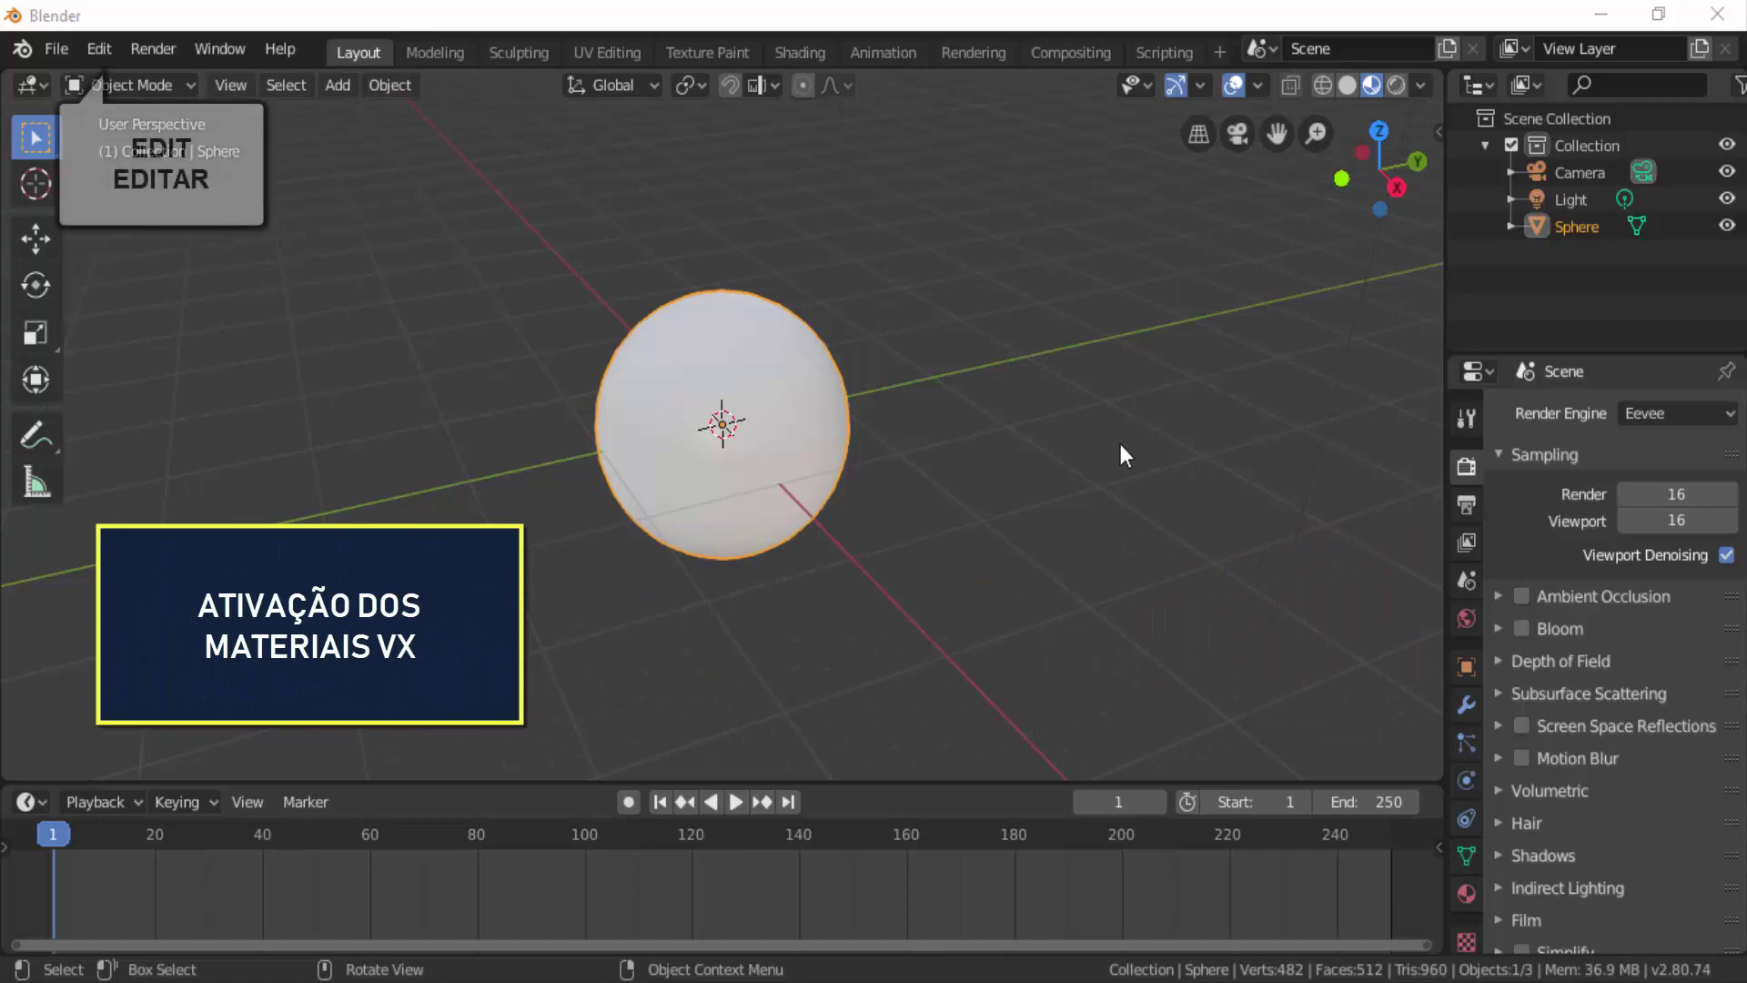
Enable the Material: Material Library add-on, found by searching the add-ons for 'material'.
{"action": "left_click", "coordinate": [95, 51]}
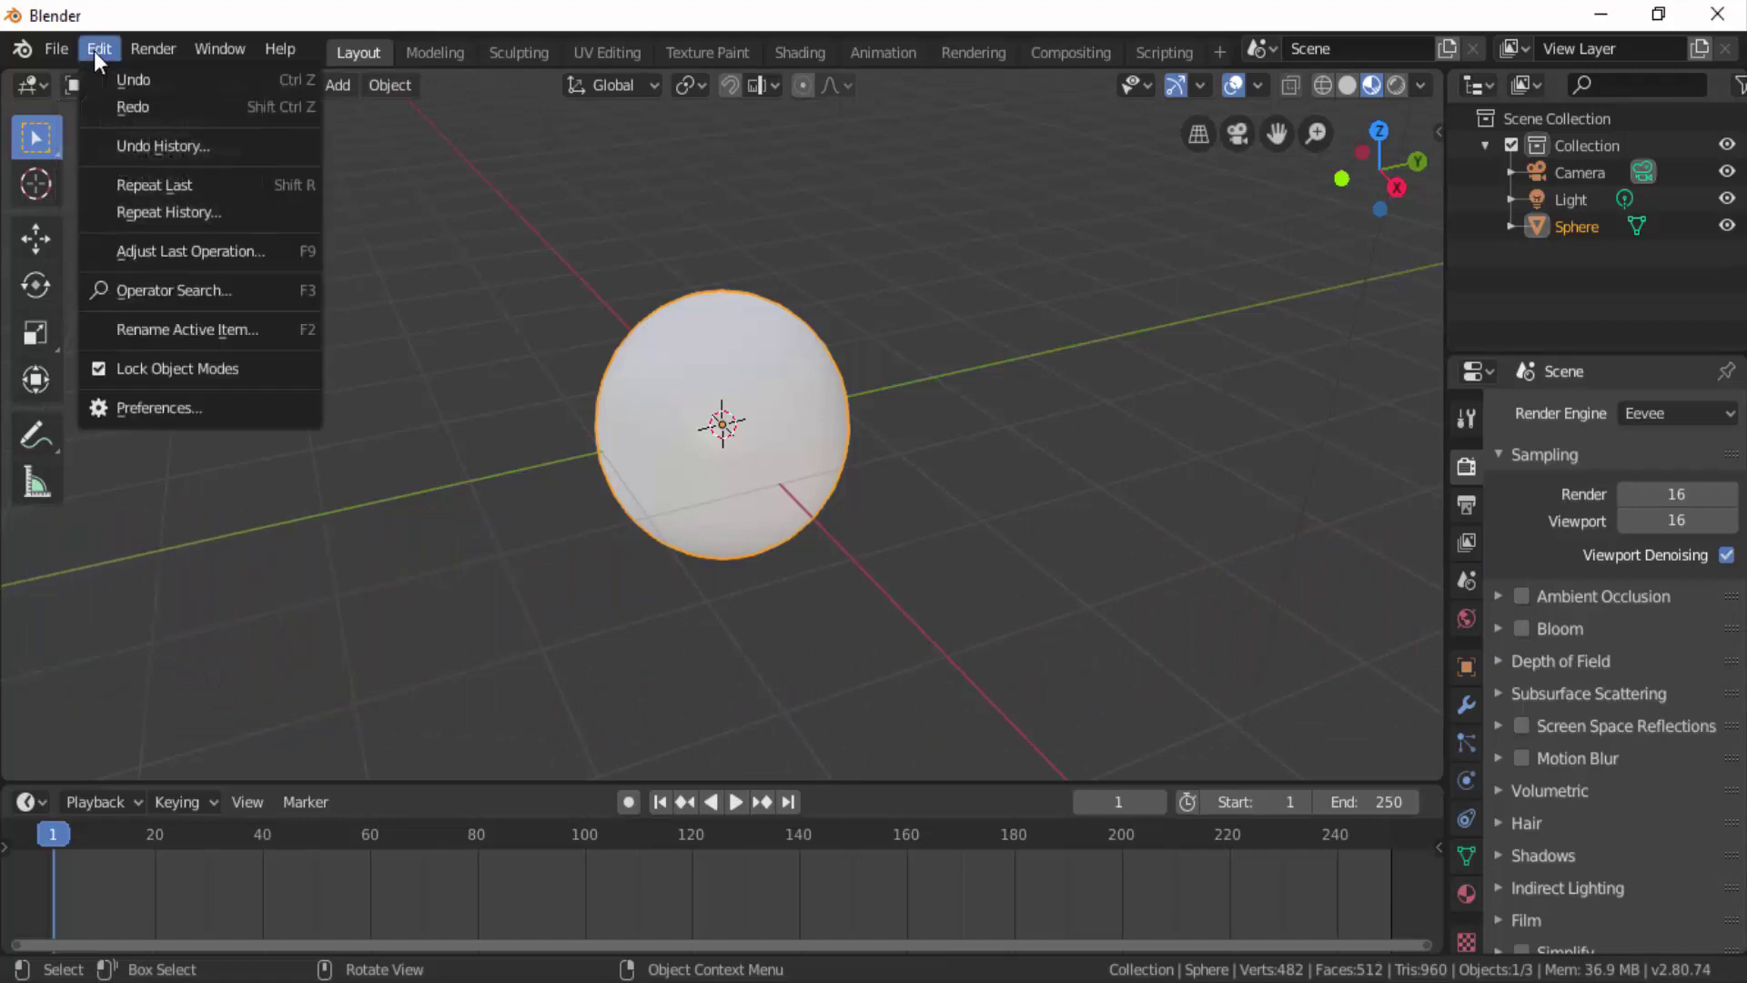
{"action": "left_click", "coordinate": [122, 405]}
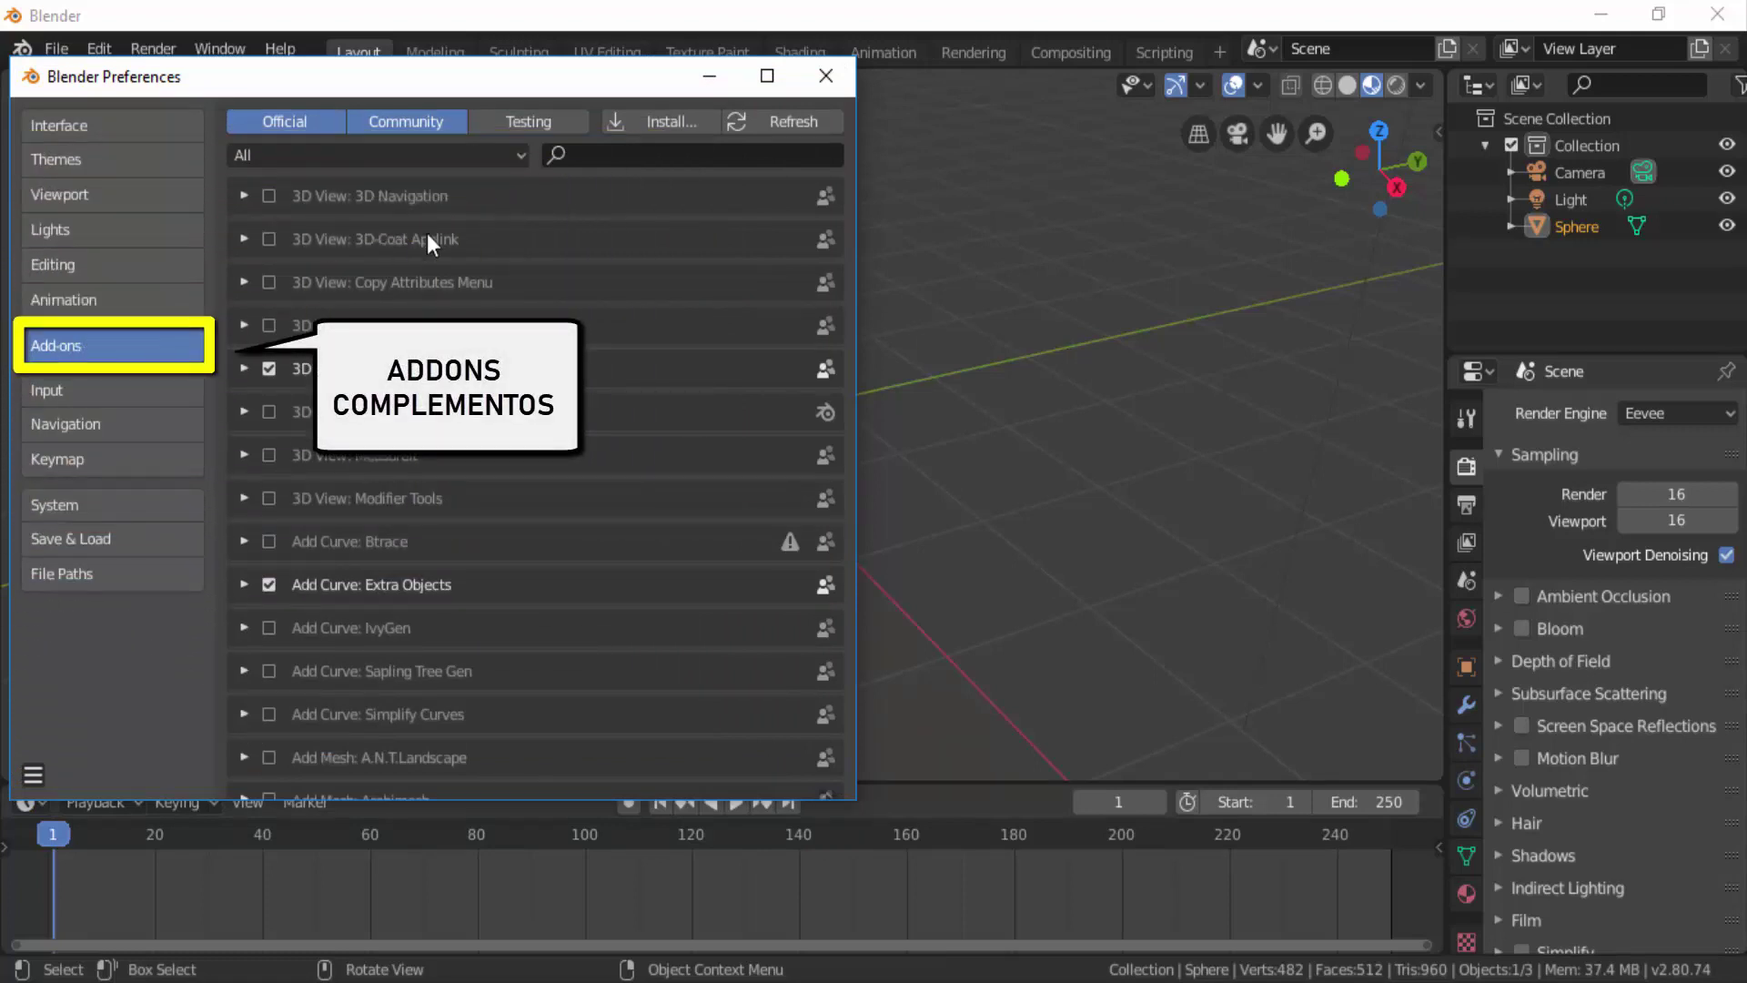
{"action": "left_click", "coordinate": [596, 154]}
{"action": "type", "text": "materi"}
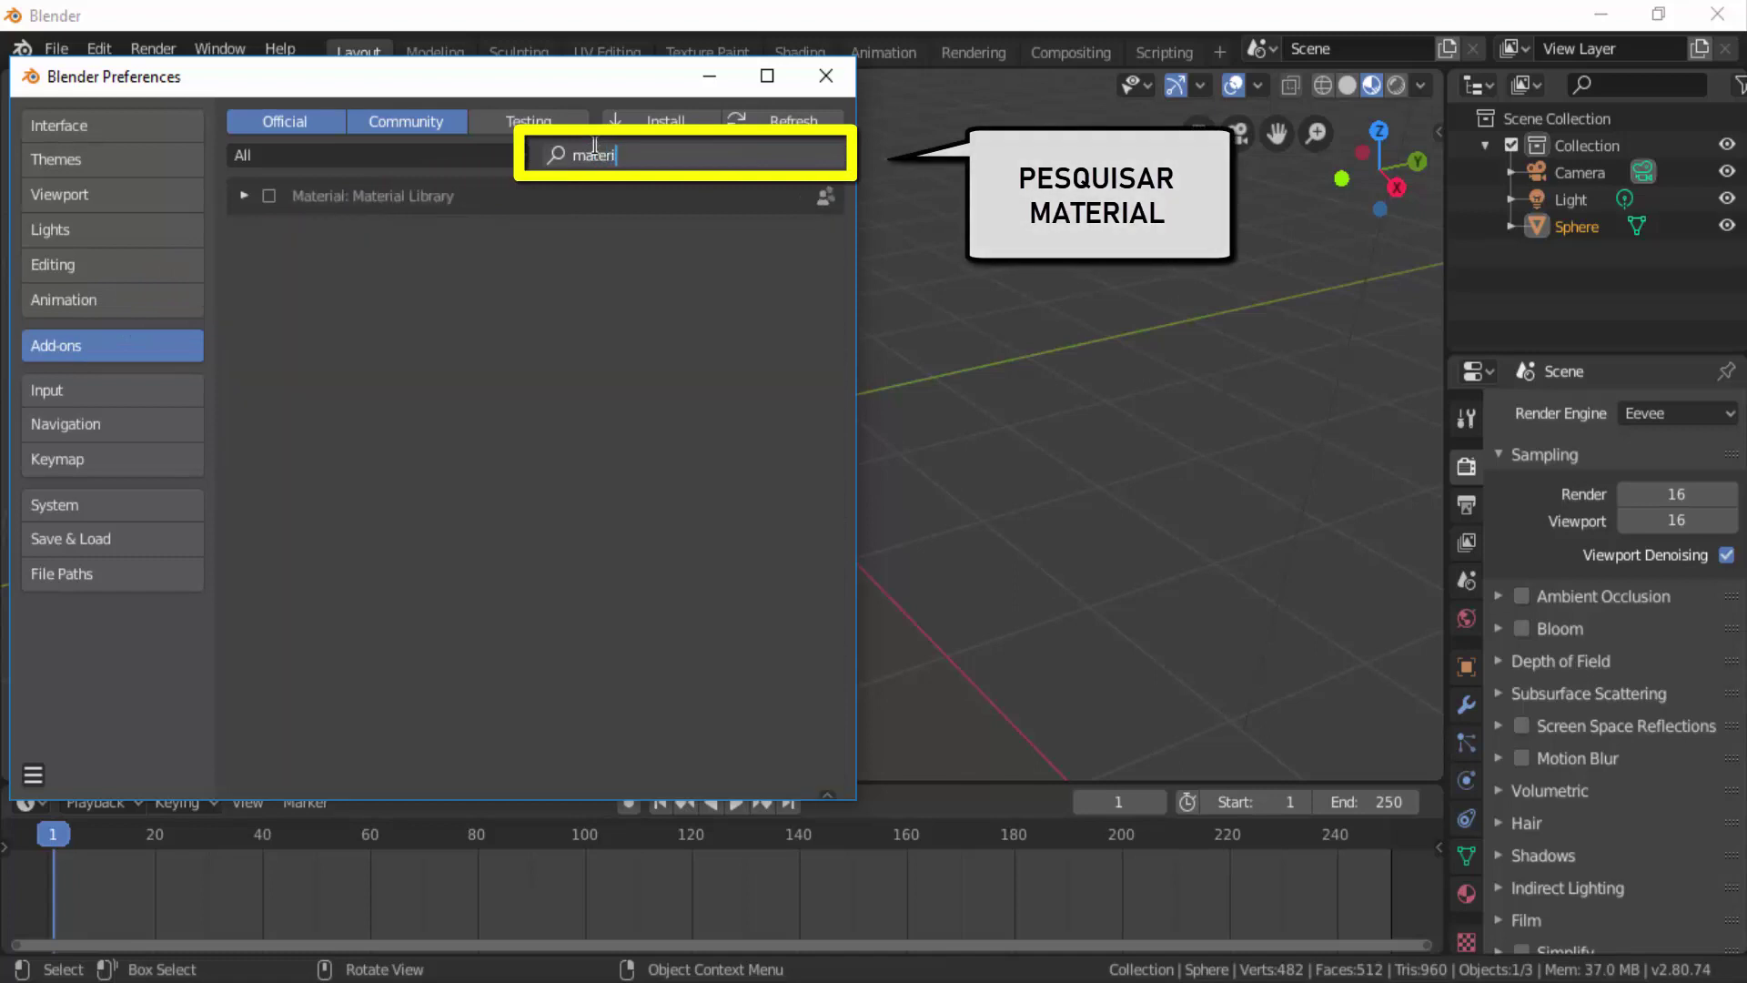
{"action": "type", "text": "al"}
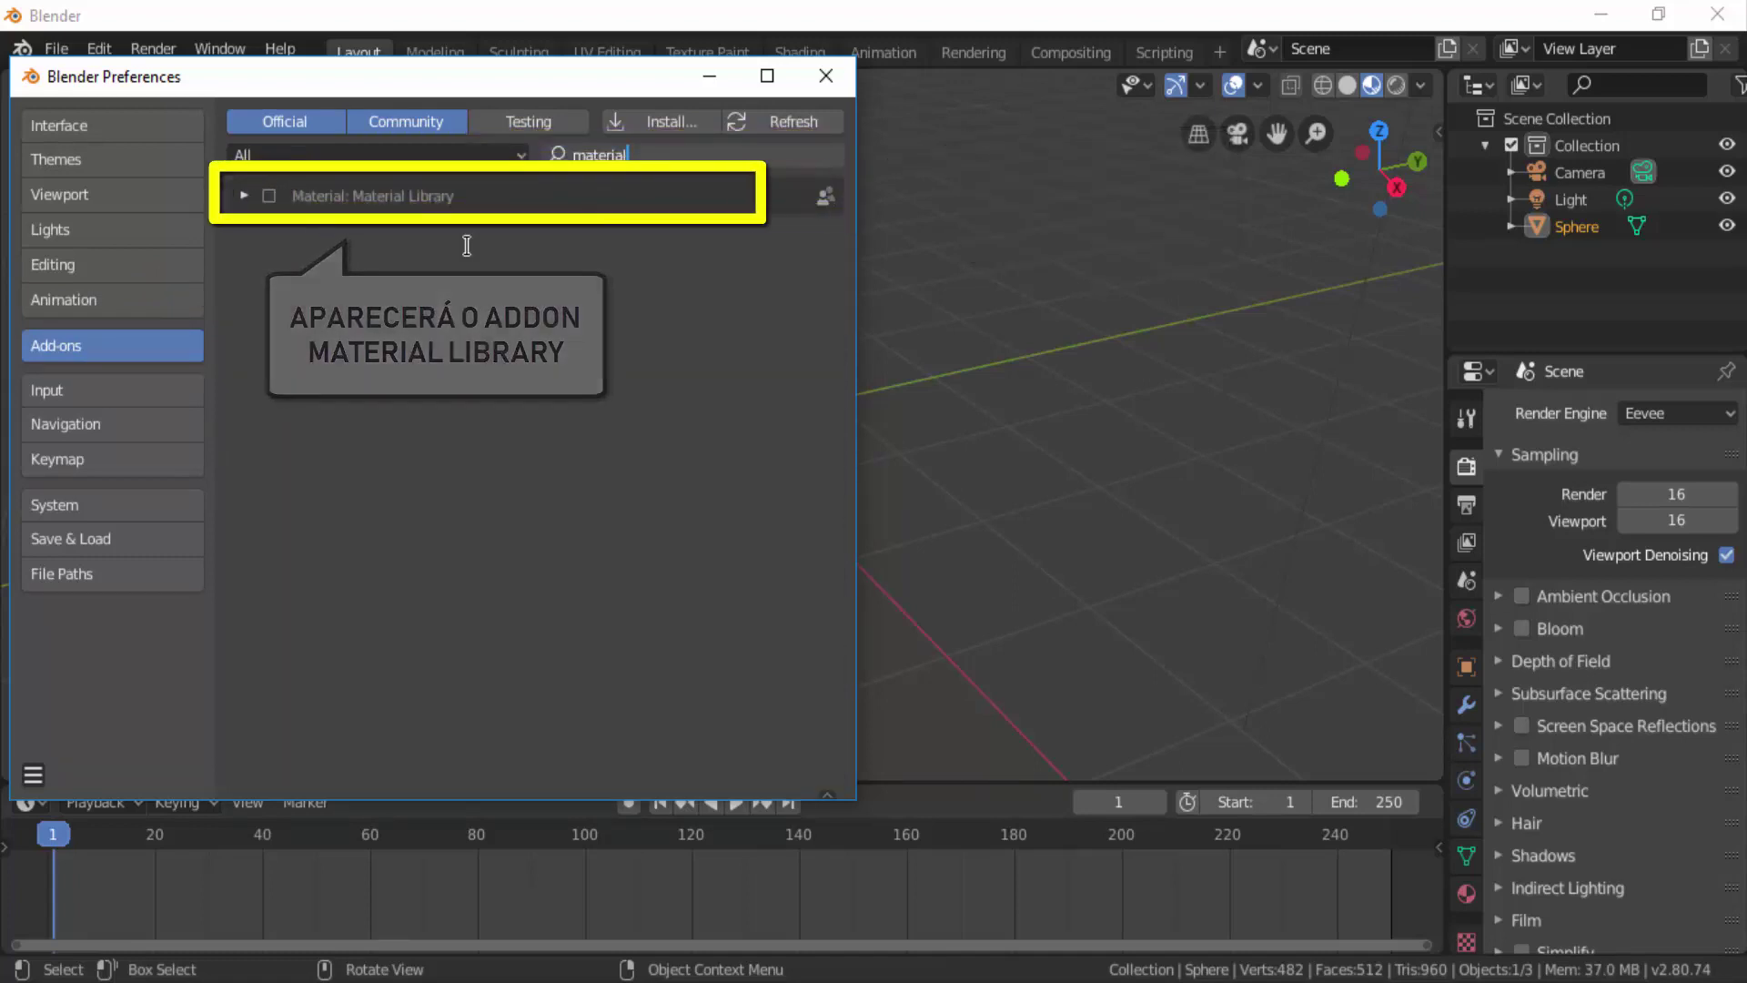
{"action": "left_click", "coordinate": [270, 196]}
{"action": "left_click", "coordinate": [269, 197]}
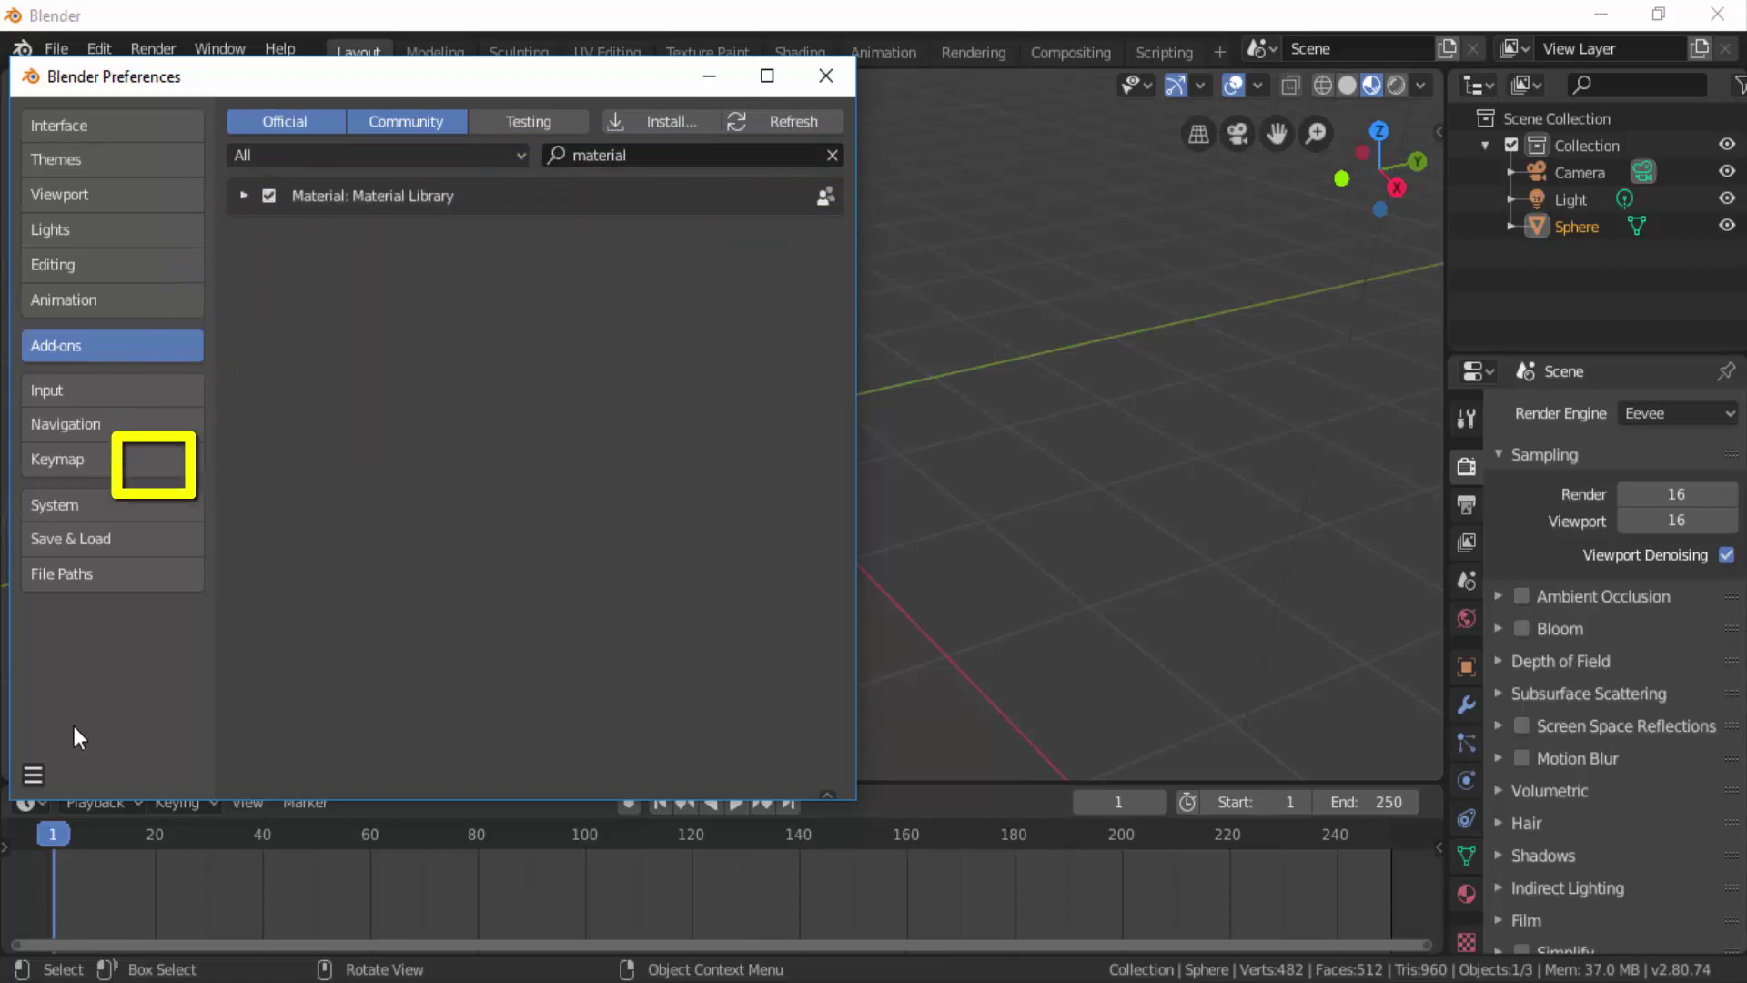
Save the current preferences state and close the Preferences window.
{"action": "left_click", "coordinate": [40, 777]}
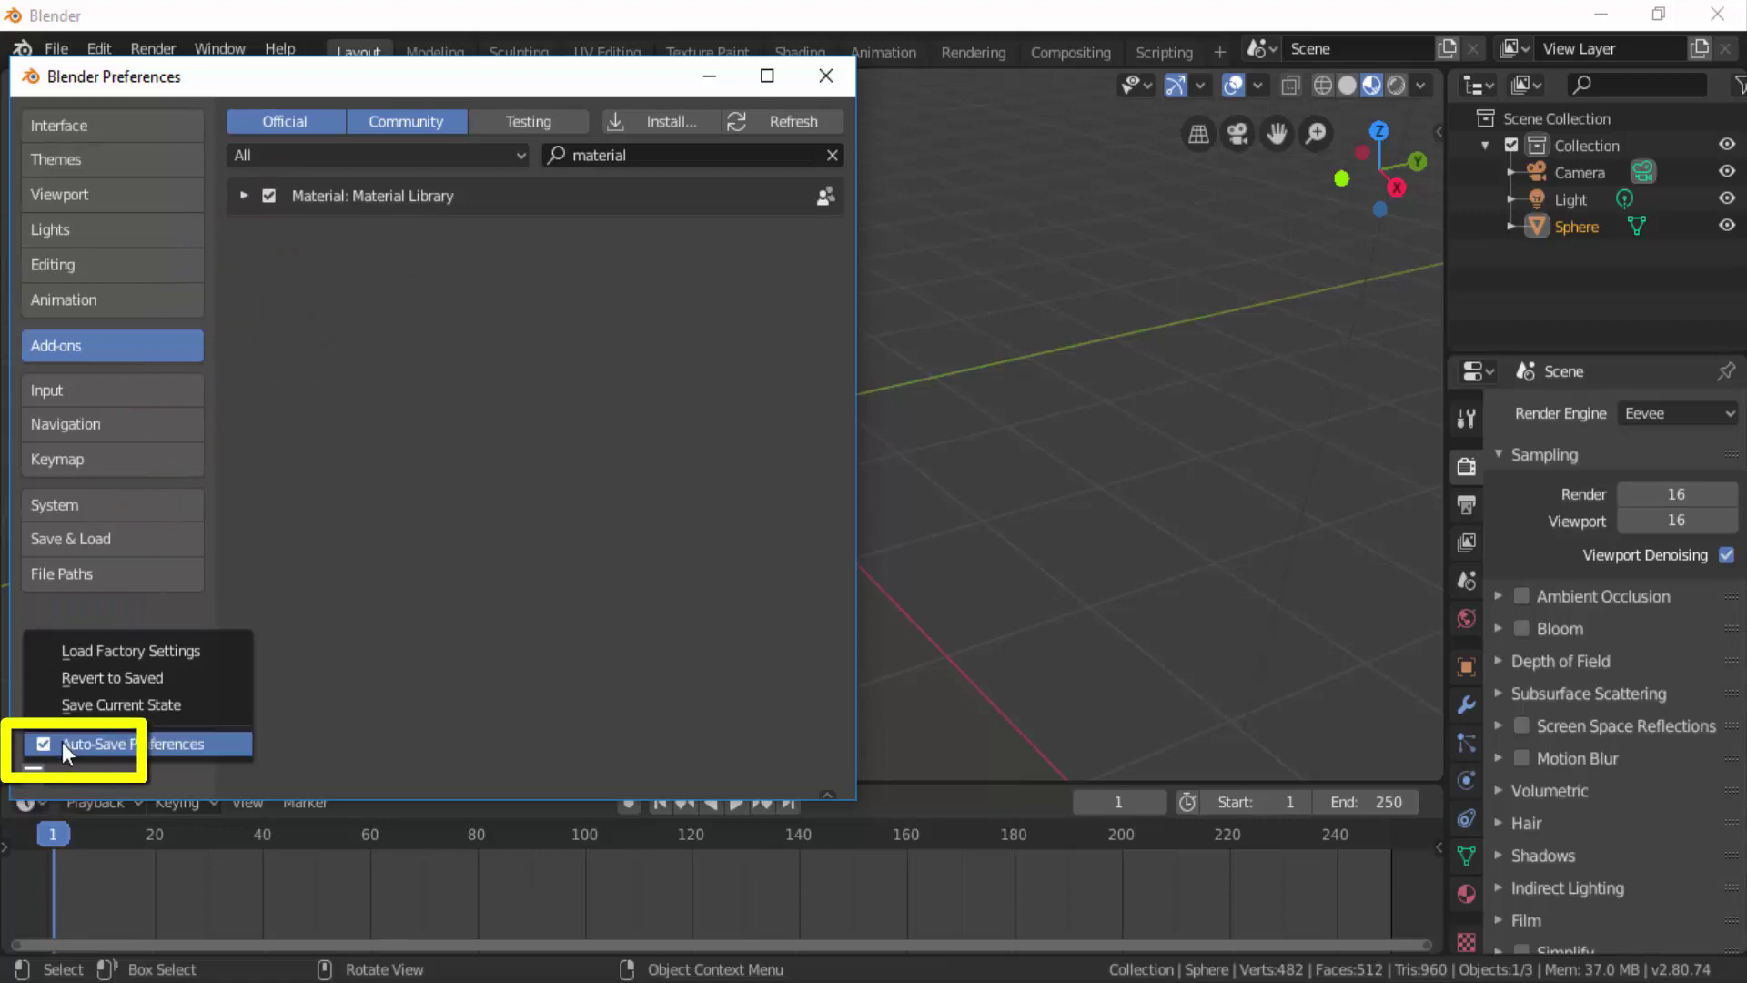
{"action": "left_click", "coordinate": [95, 706]}
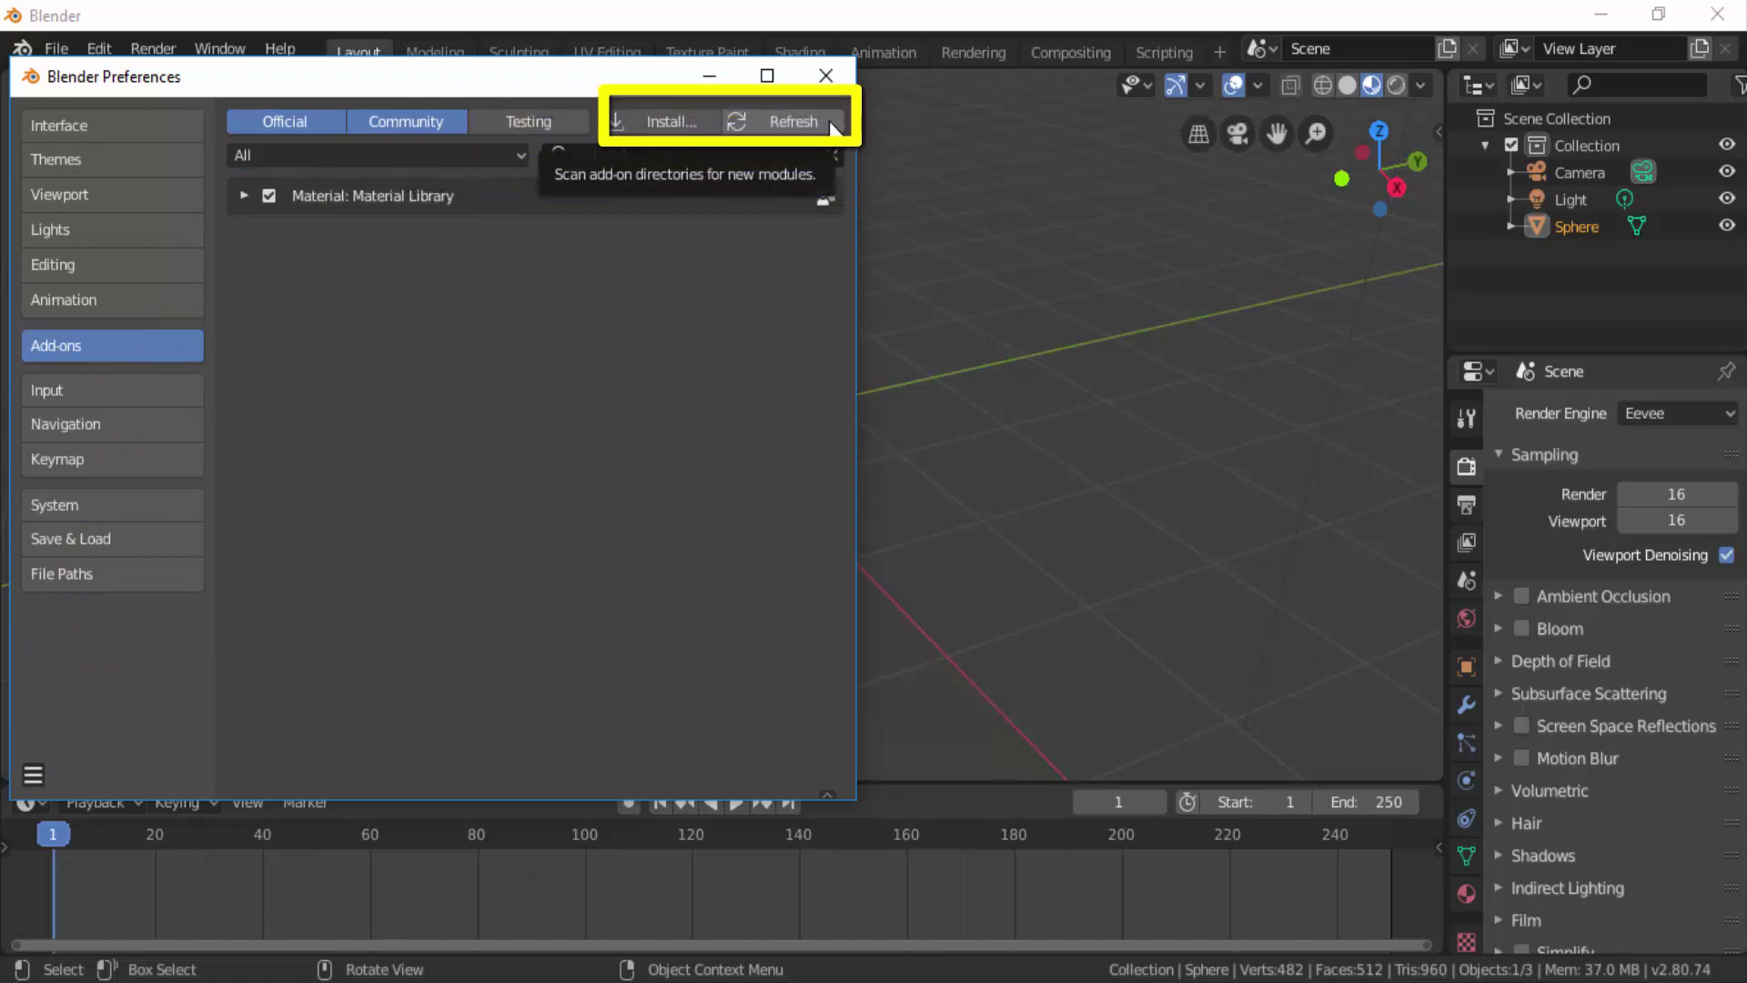
{"action": "left_click", "coordinate": [826, 76]}
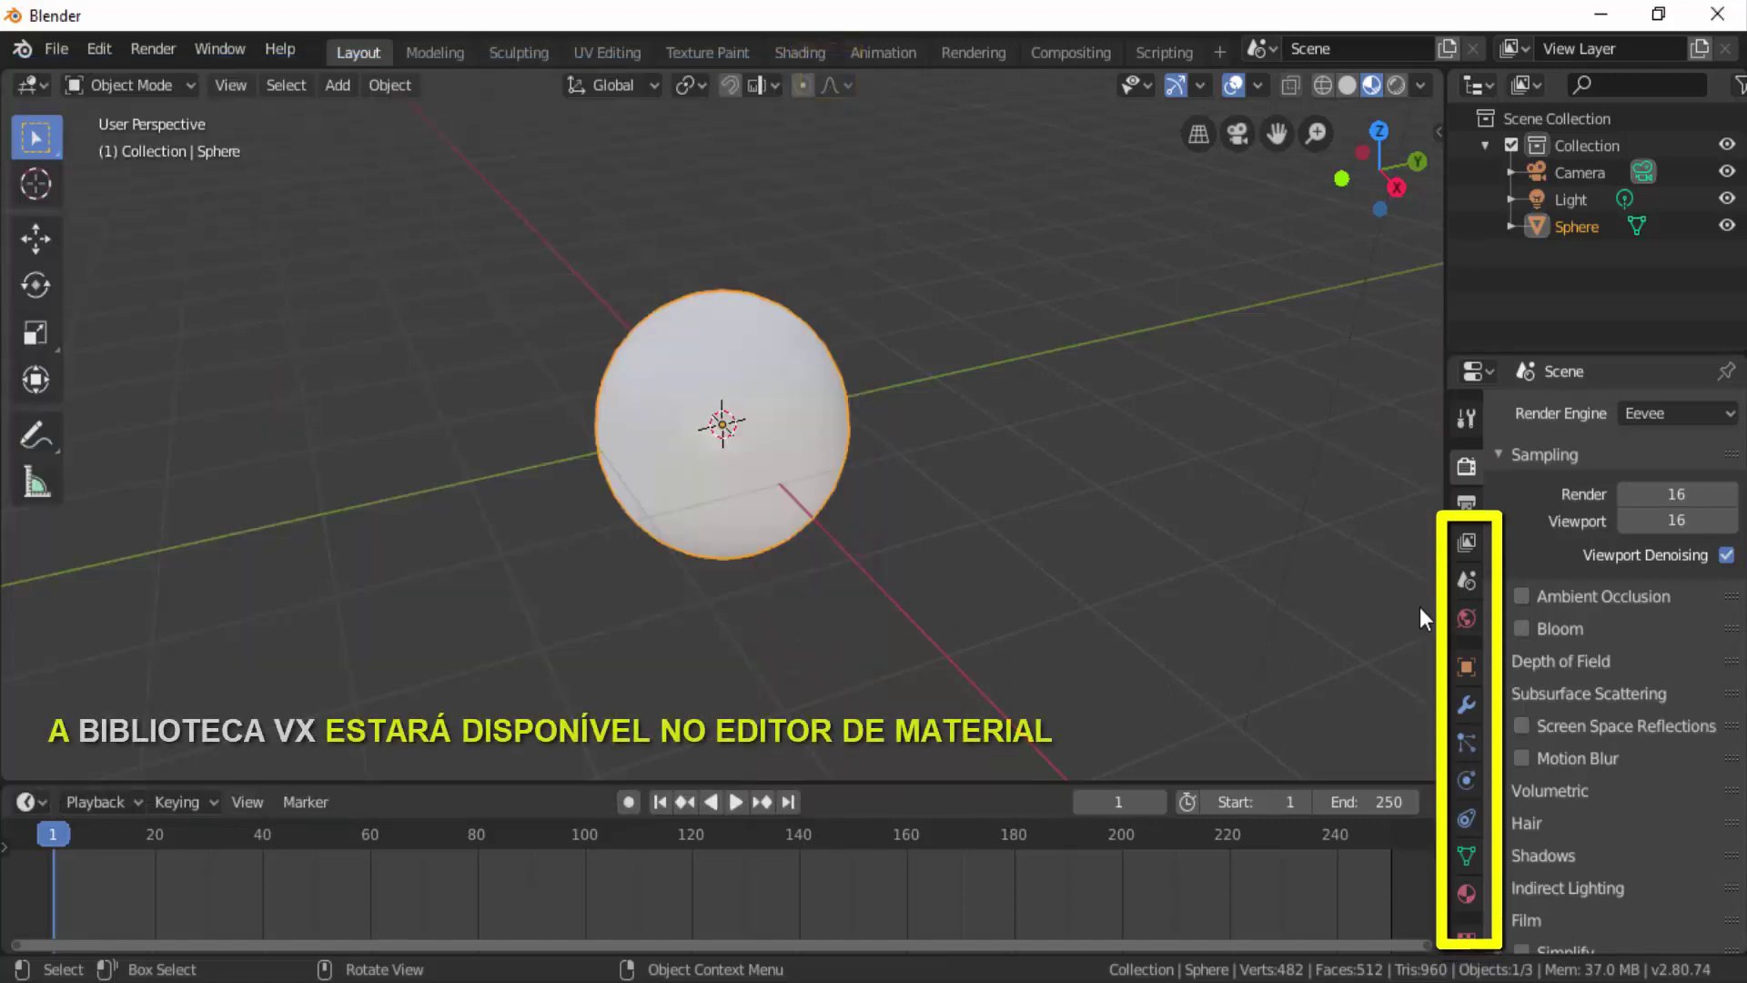
Add a new material to the sphere and rename Material.001 to 'Azul Polido'.
{"action": "left_click", "coordinate": [1469, 896]}
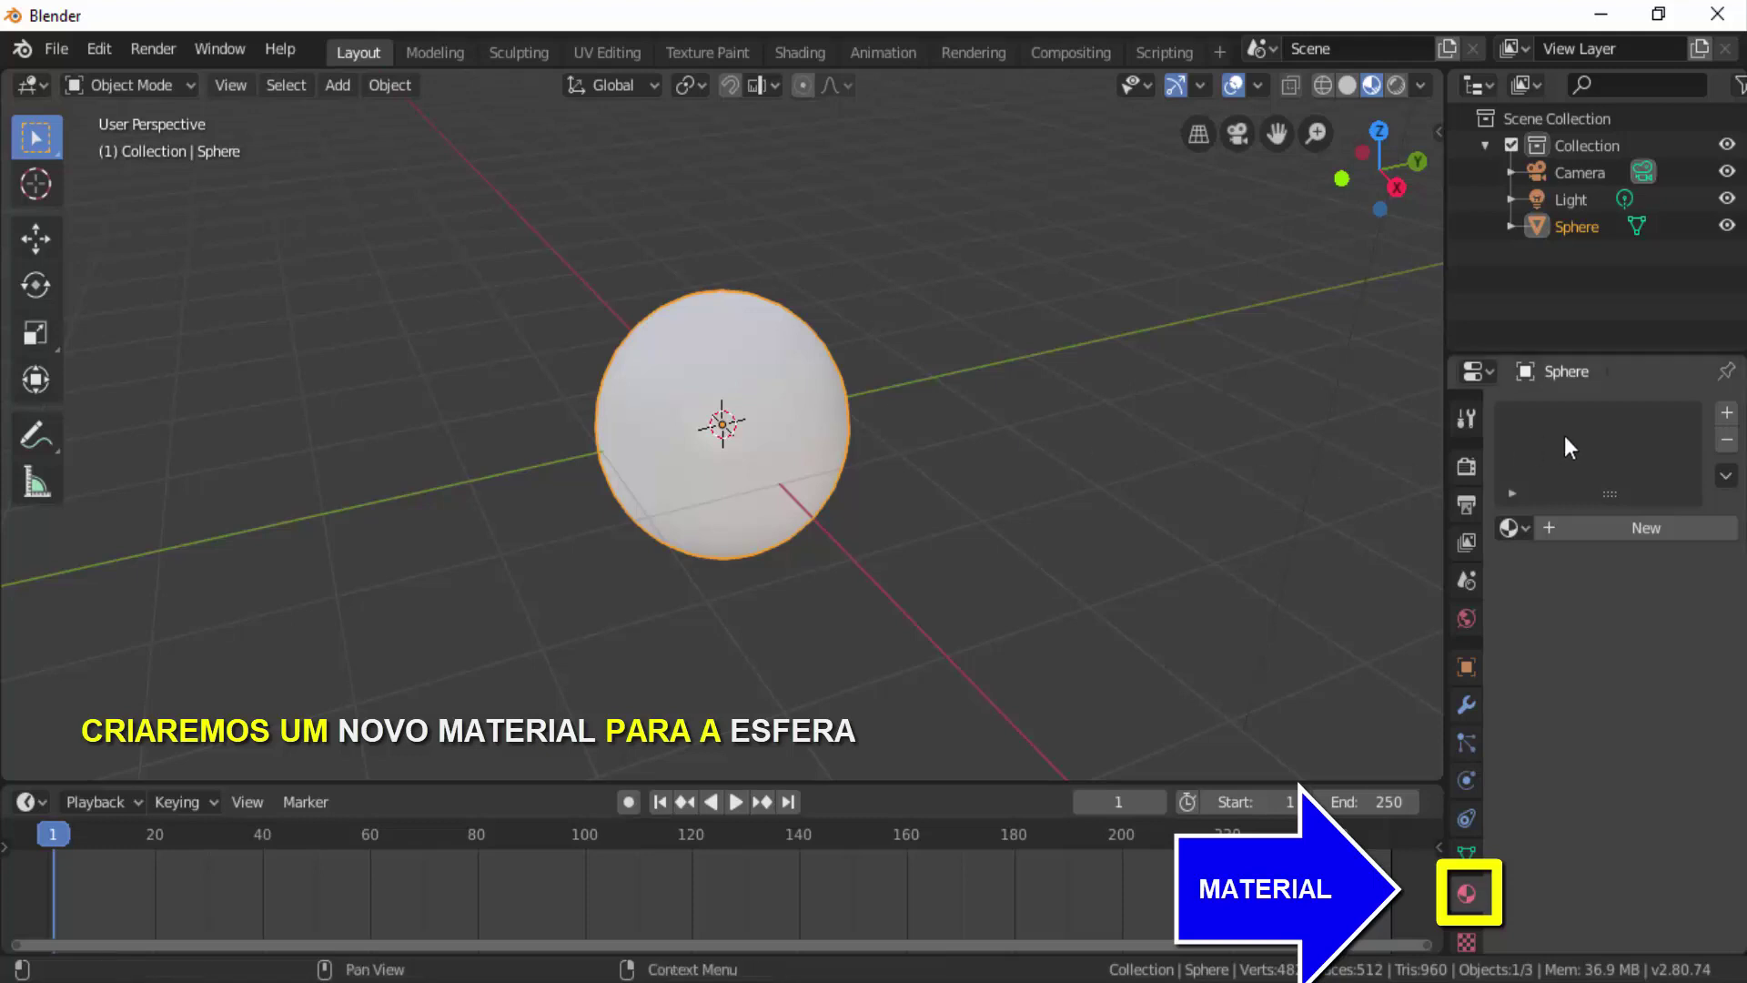
{"action": "left_click", "coordinate": [1641, 528]}
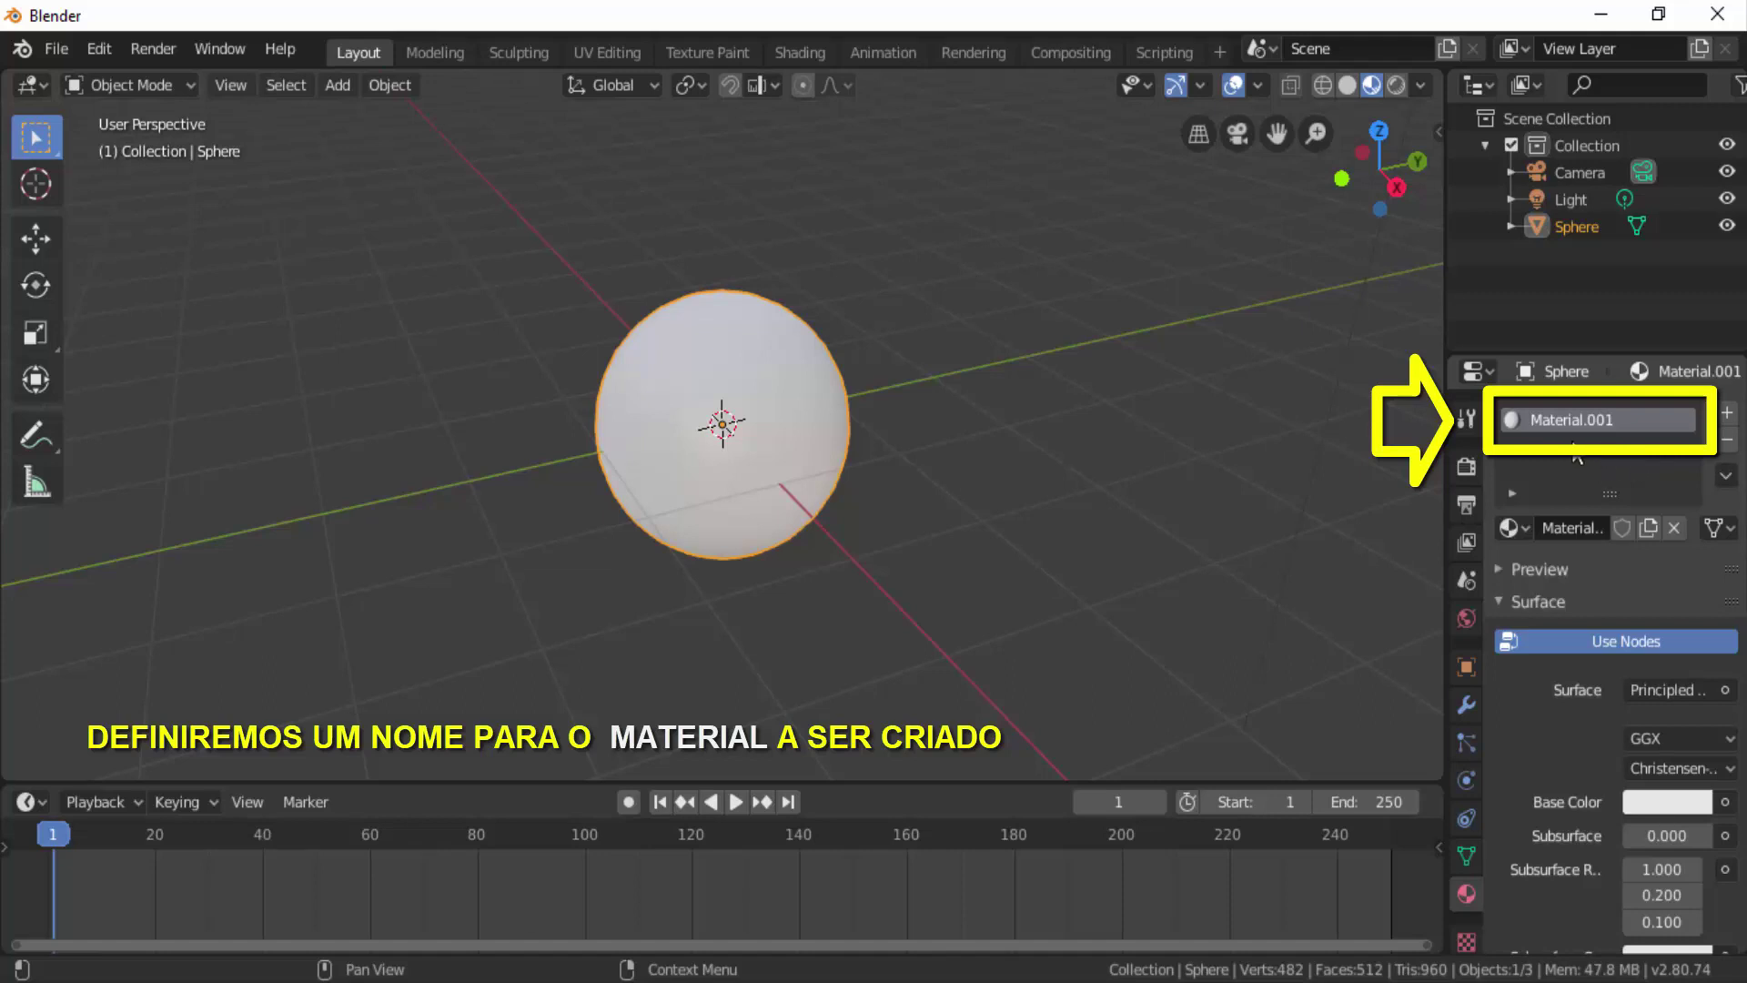
{"action": "double_click", "coordinate": [1536, 421]}
{"action": "key", "text": "ctrl+a"}
{"action": "key", "text": "BackSpace"}
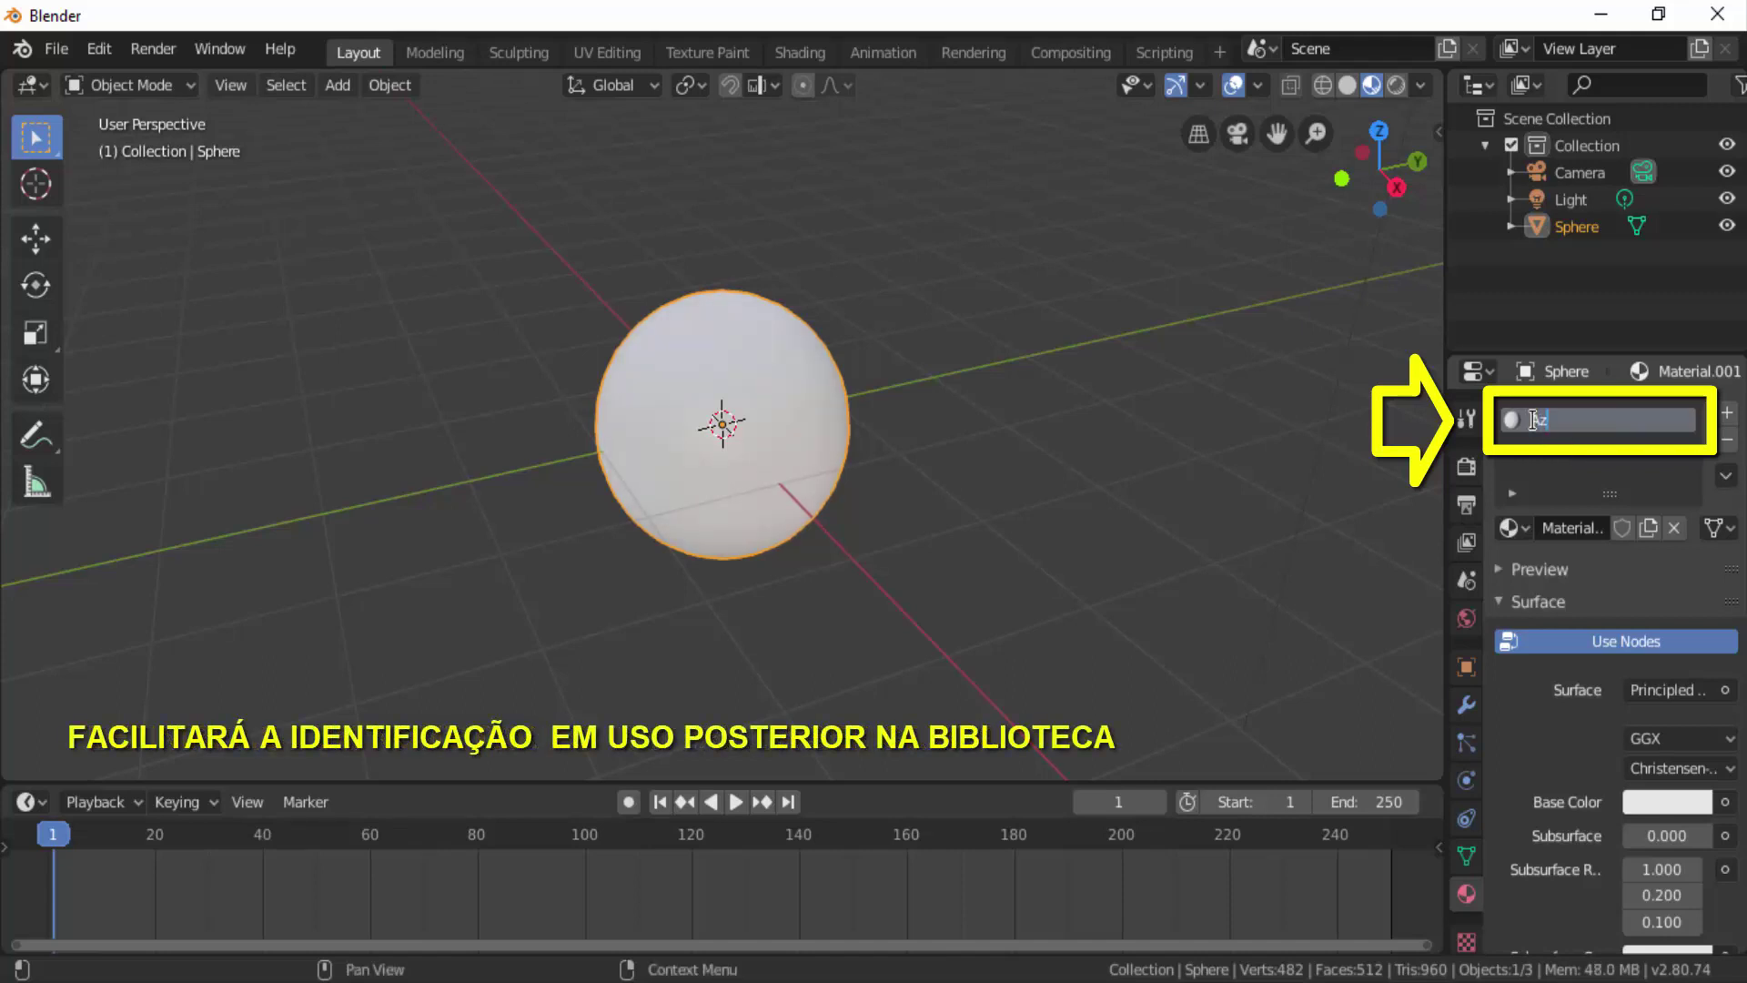
{"action": "type", "text": "olido"}
{"action": "key", "text": "Return"}
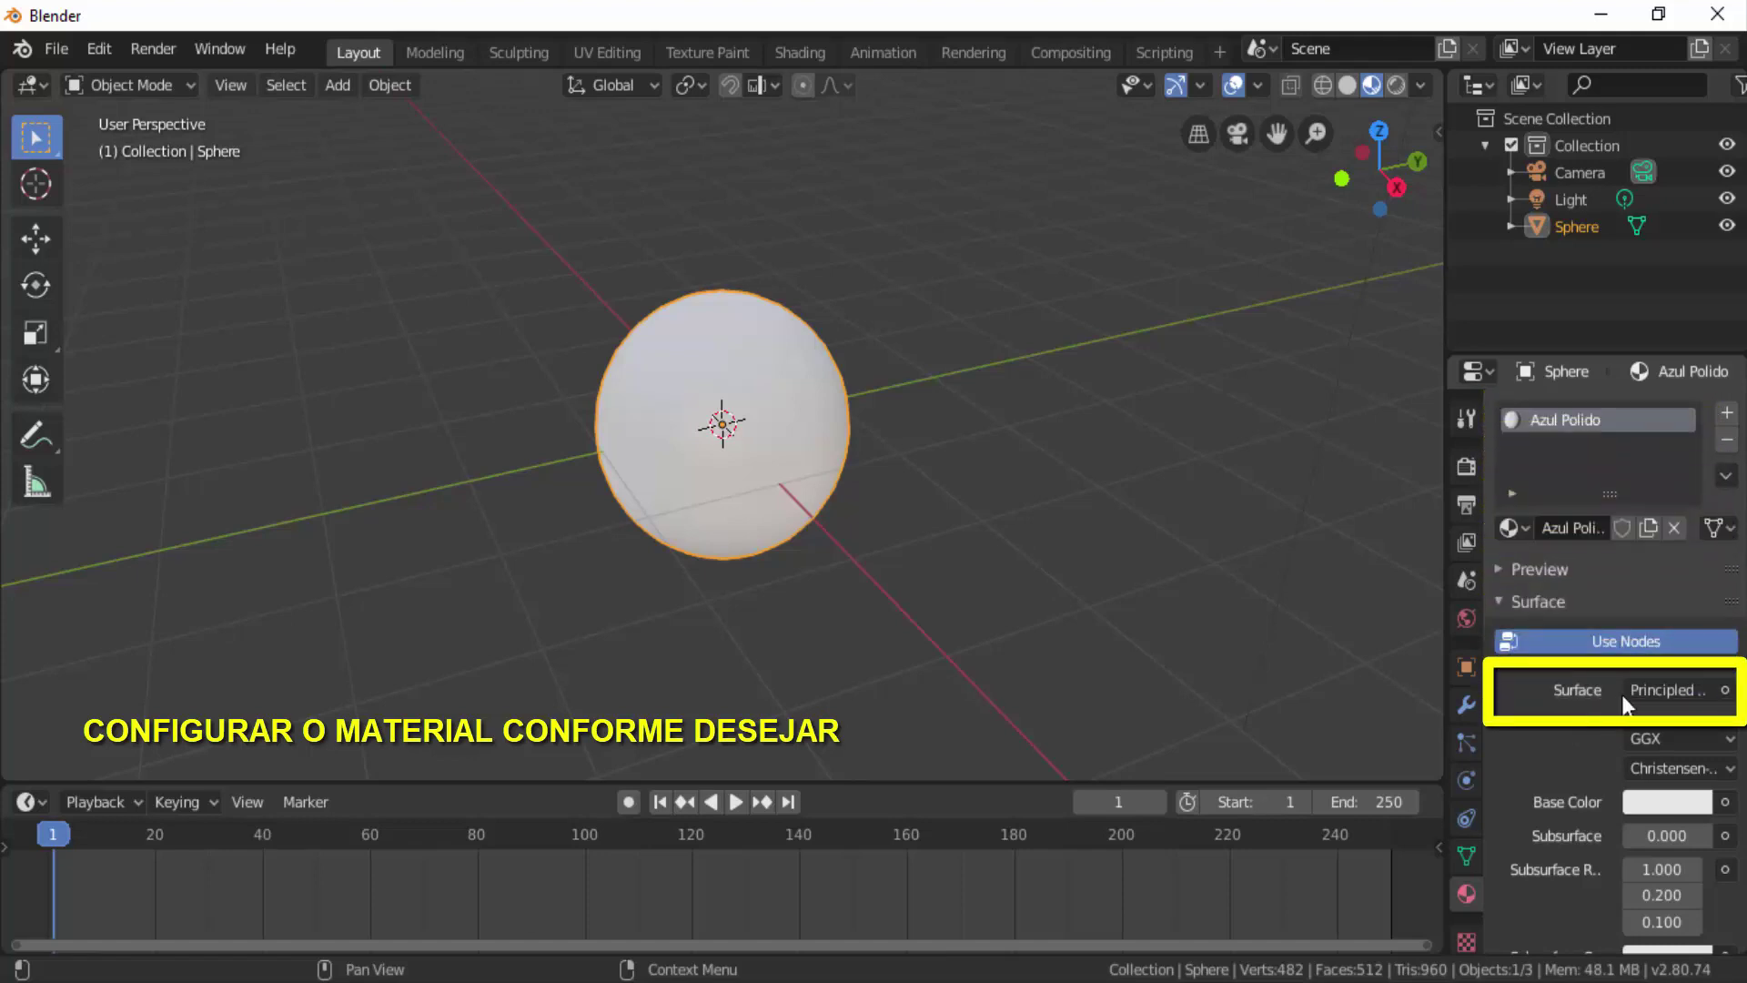
Give Azul Polido a blue base colour, Metallic 1.0 and Roughness 0.0.
{"action": "scroll", "coordinate": [1725, 593], "scroll_direction": "down", "scroll_amount": 6}
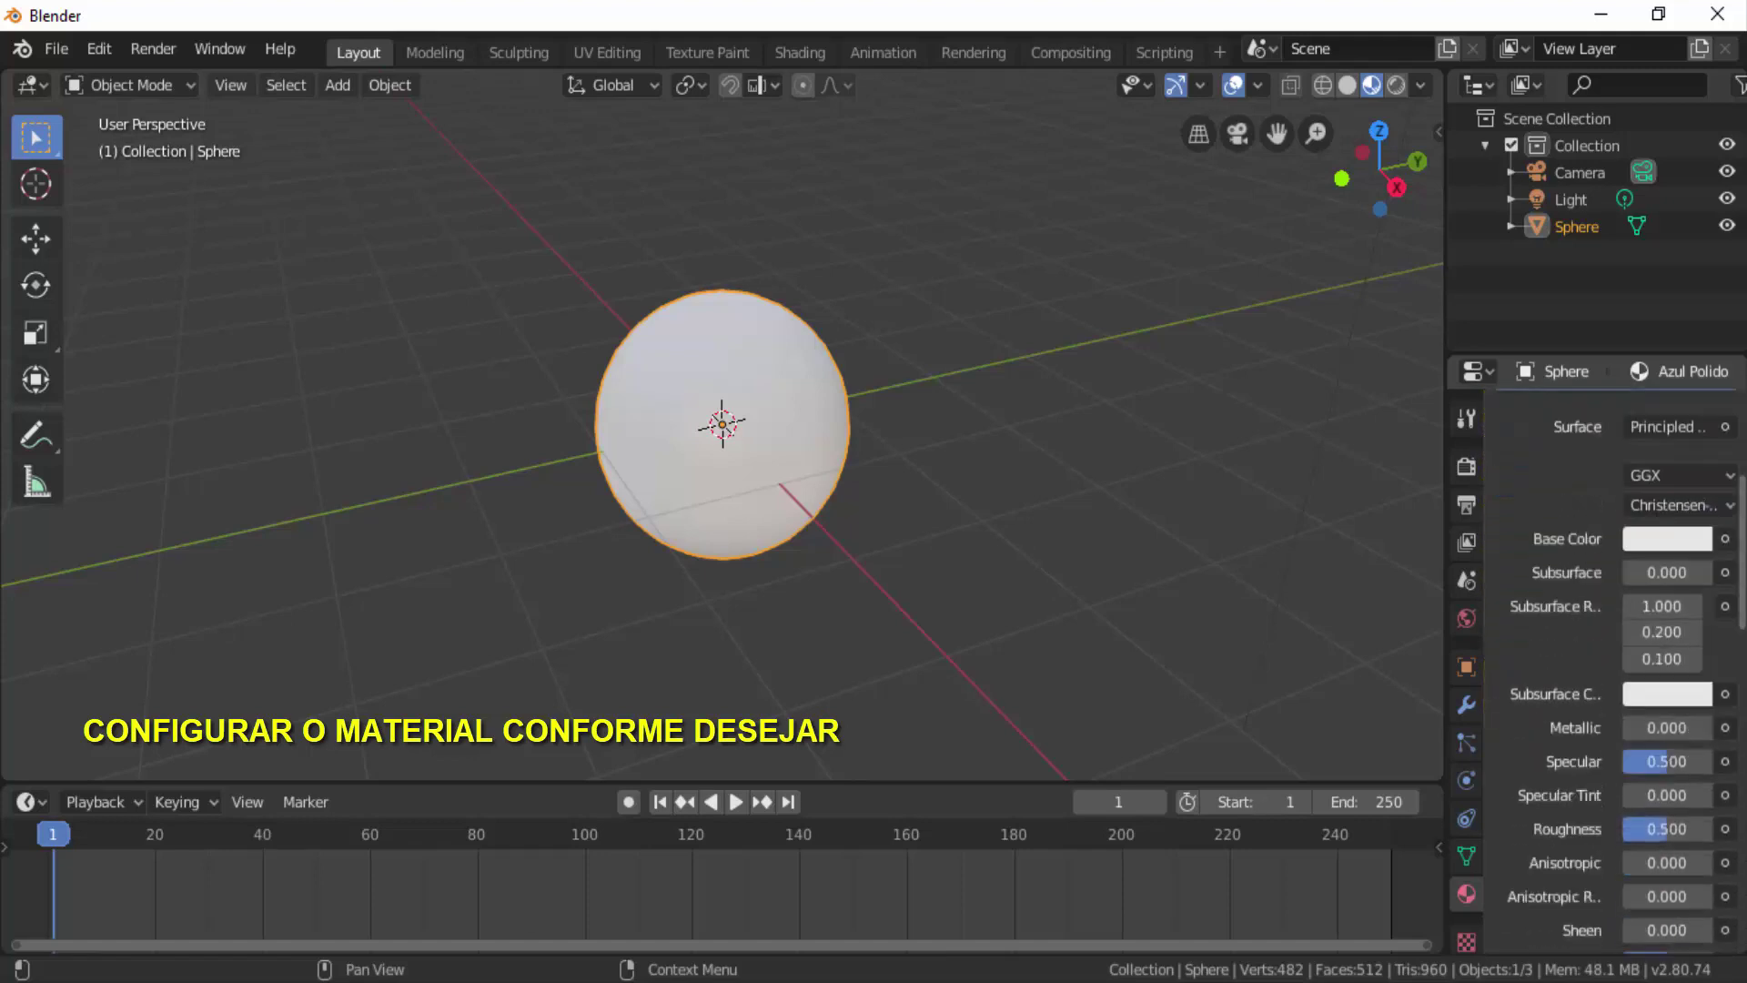
{"action": "scroll", "coordinate": [1724, 594], "scroll_direction": "down", "scroll_amount": 1}
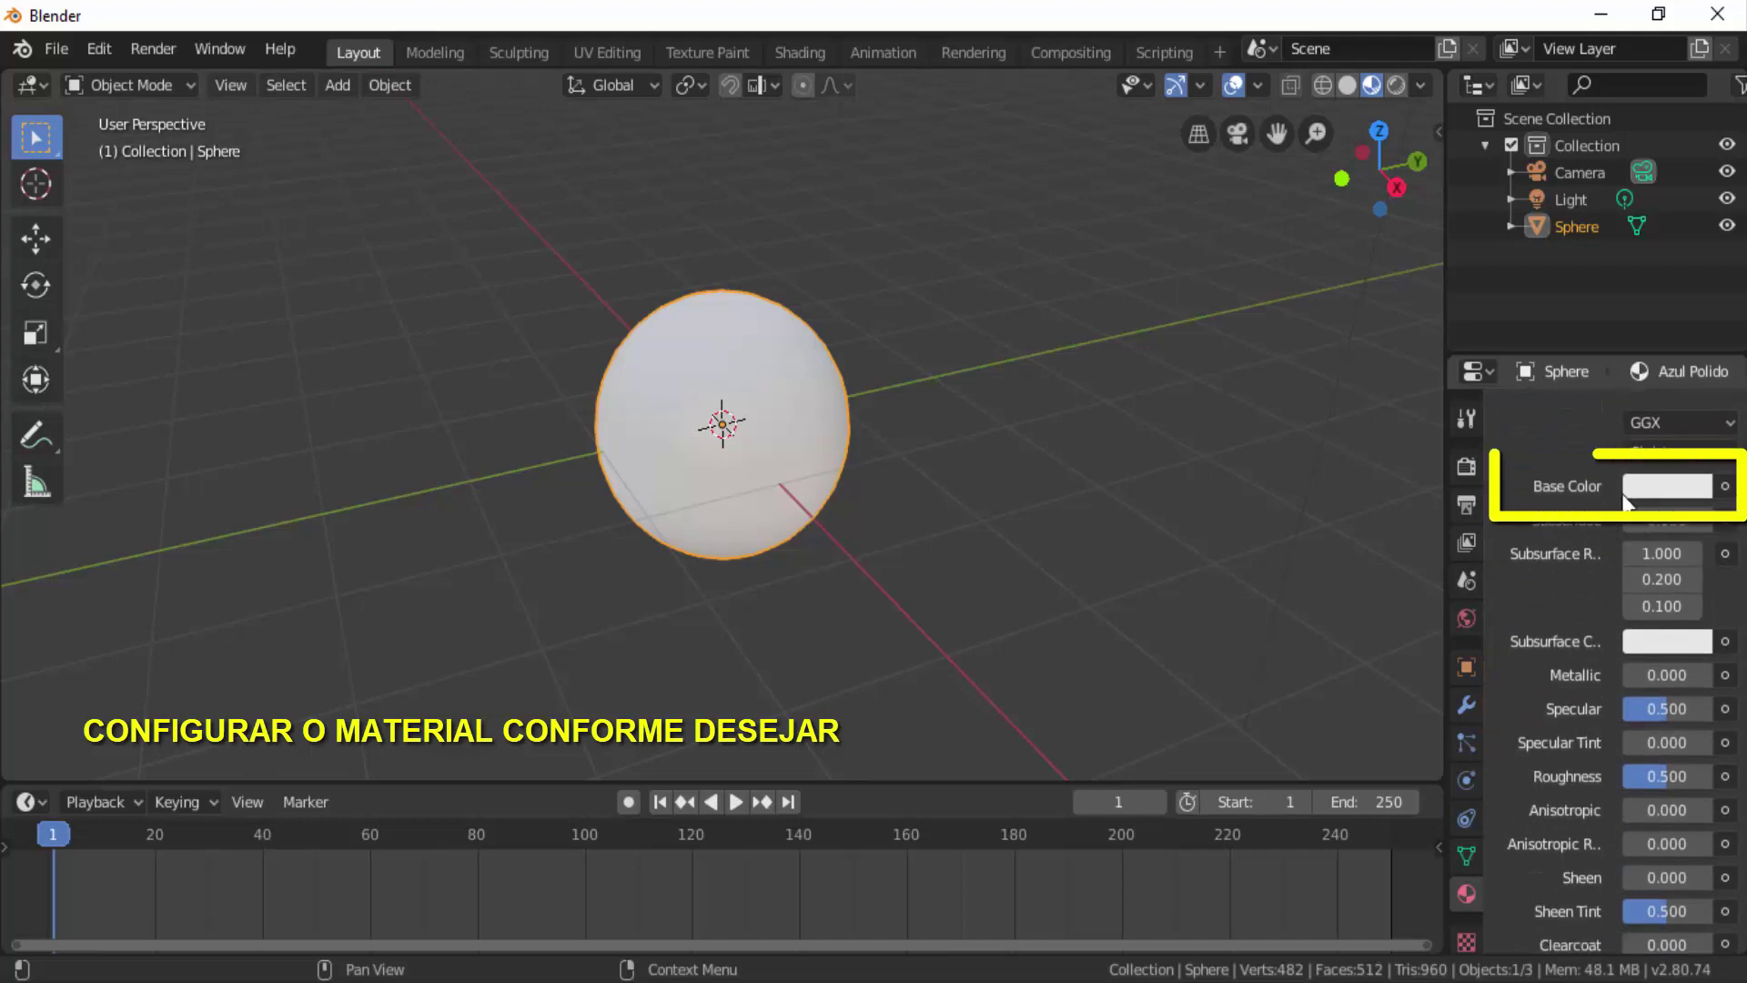
{"action": "left_click", "coordinate": [1669, 484]}
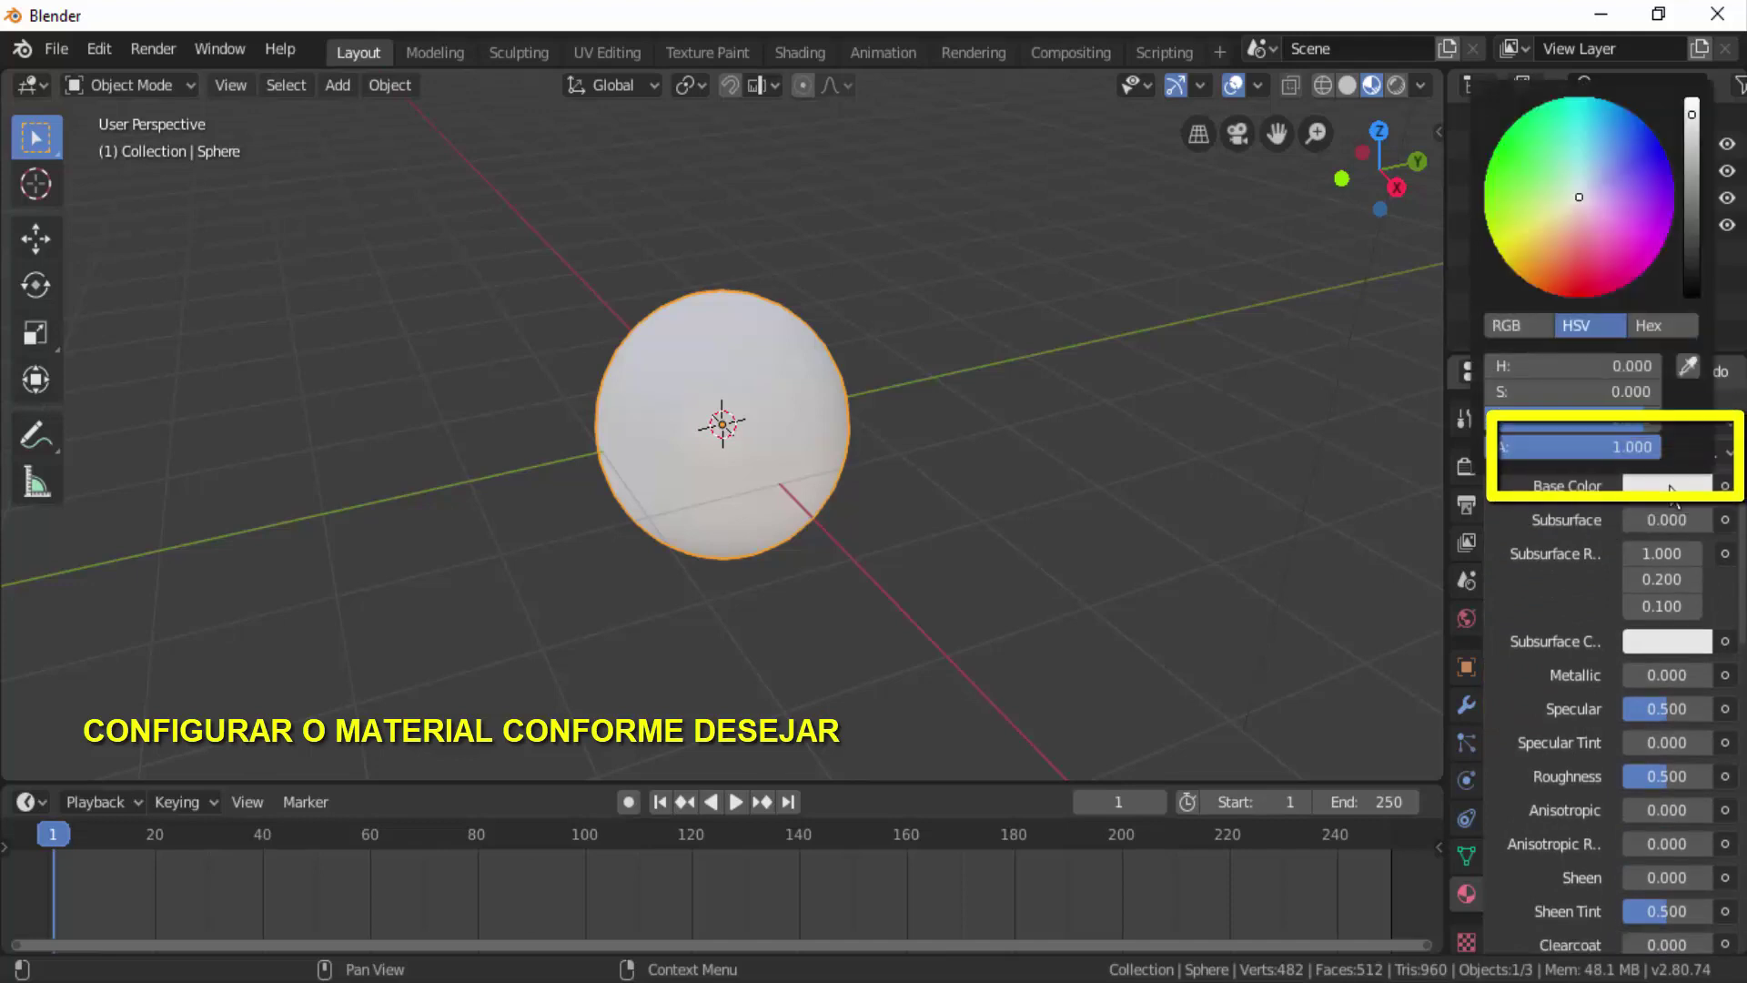
{"action": "left_click", "coordinate": [1650, 145]}
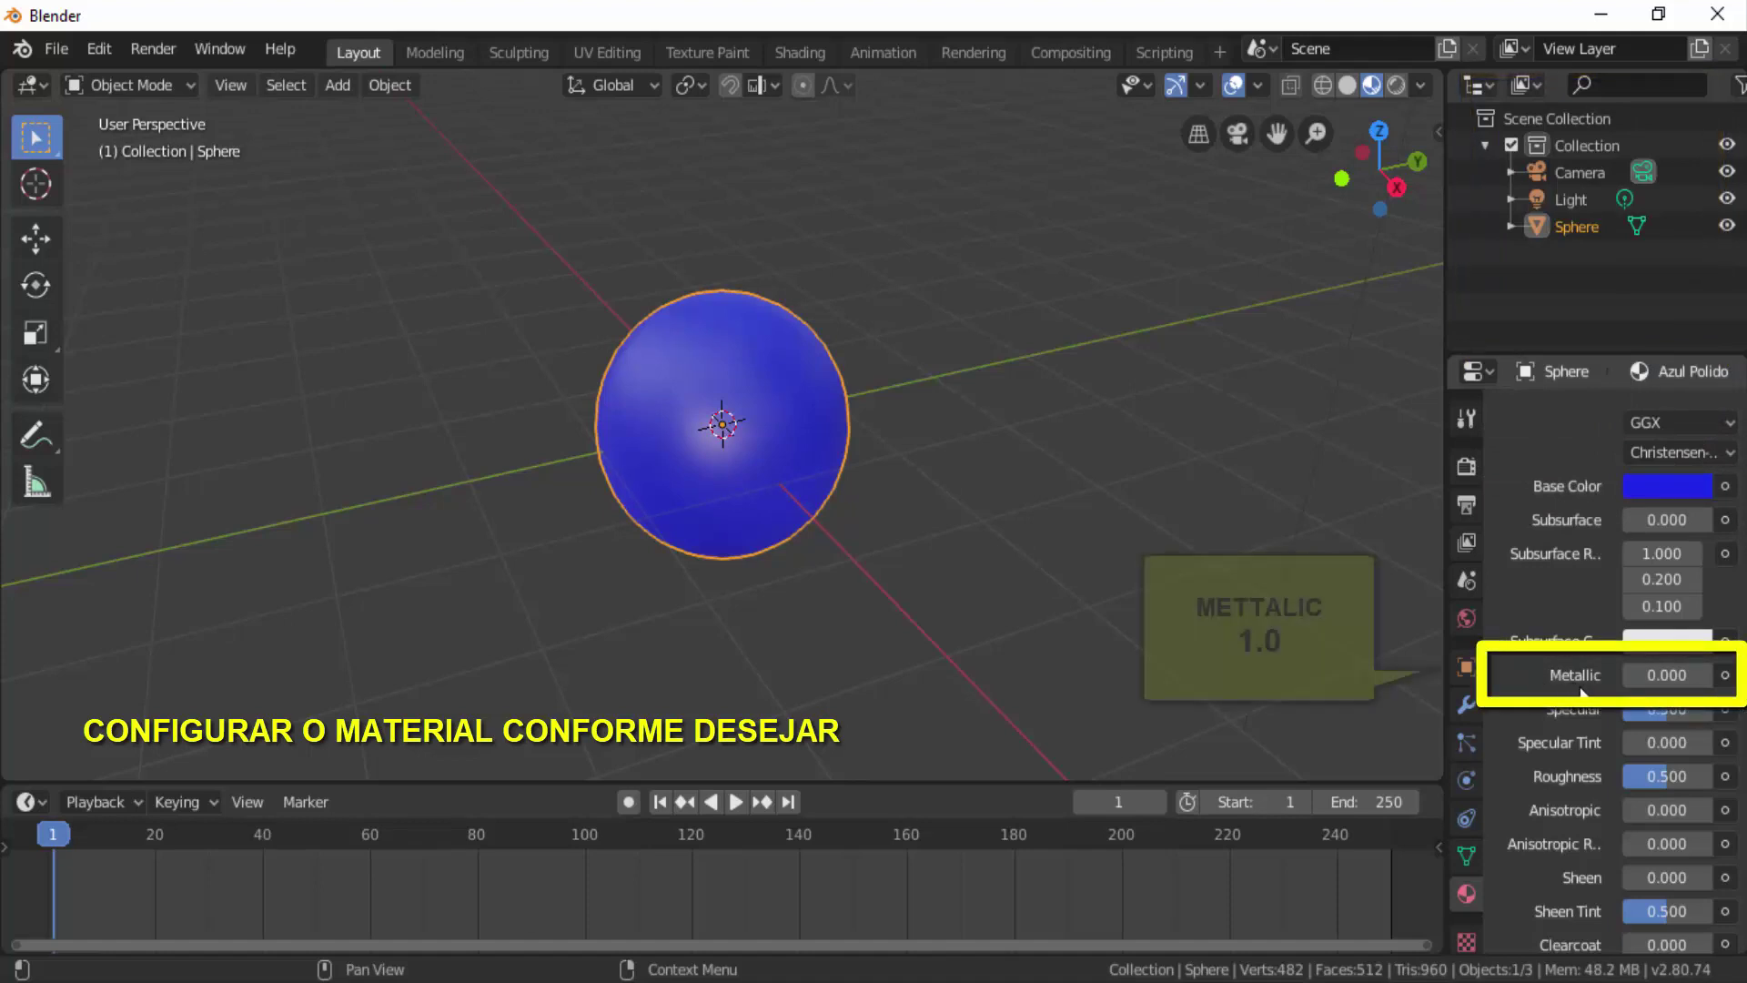
{"action": "left_click_drag", "start_coordinate": [1646, 676], "coordinate": [1713, 675]}
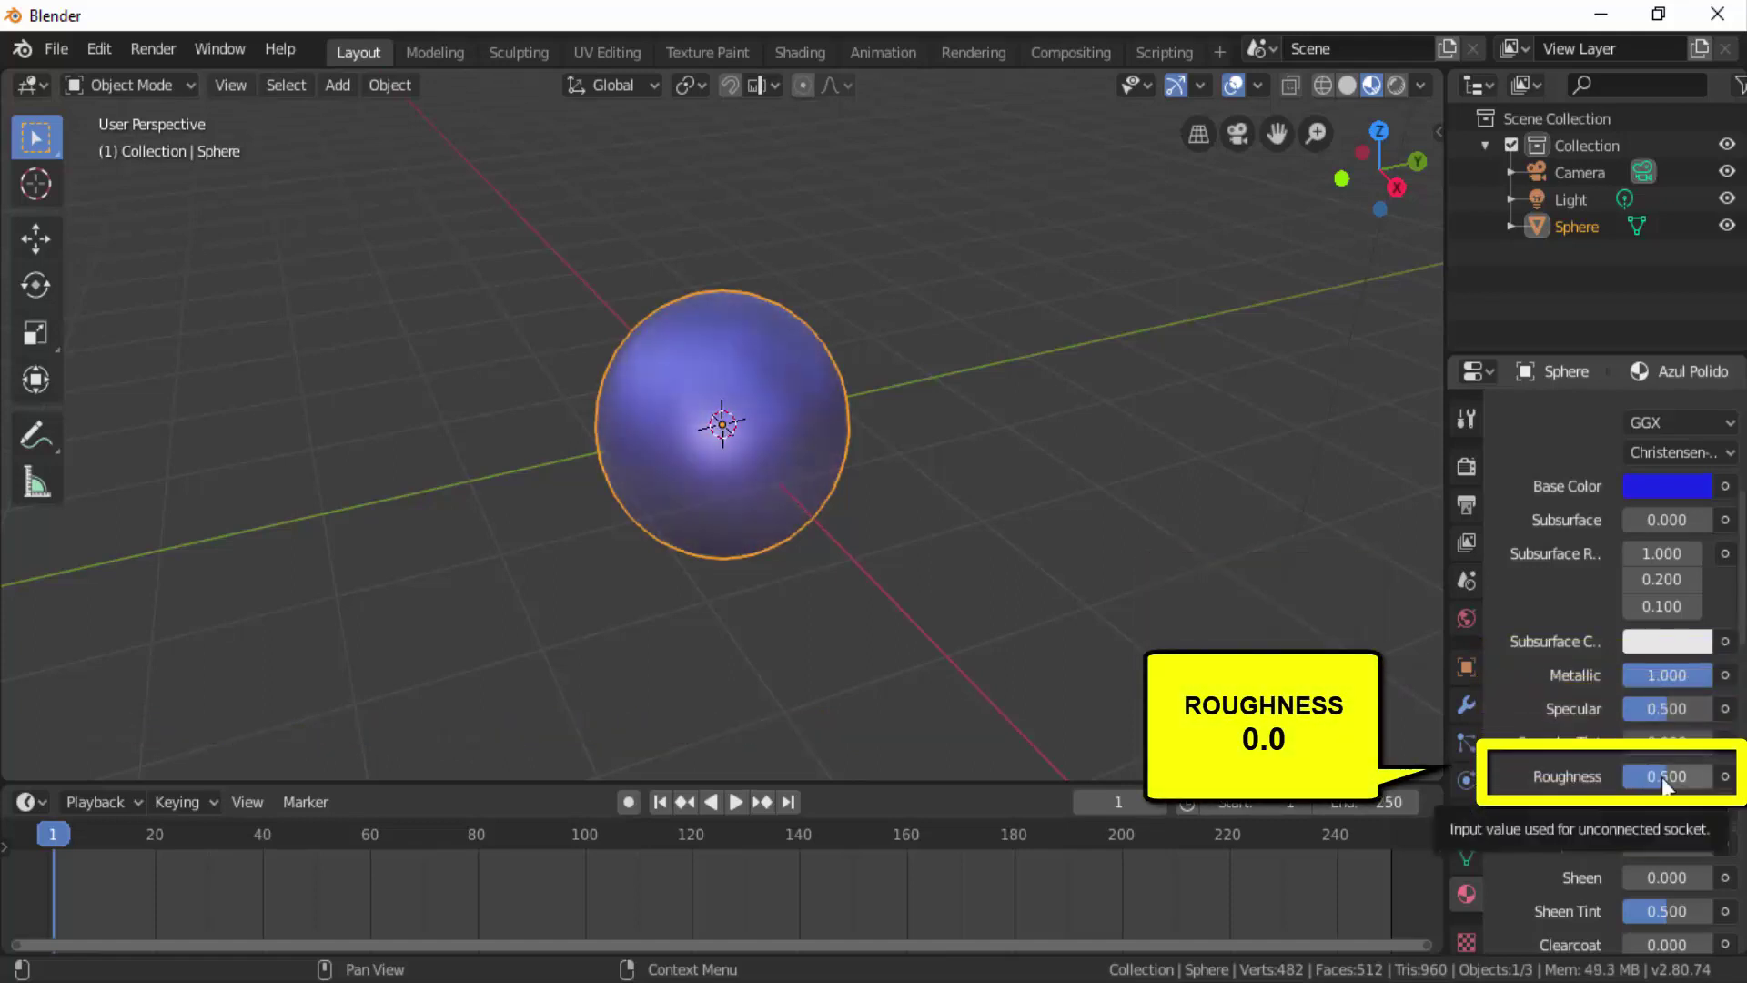
{"action": "left_click_drag", "start_coordinate": [1665, 776], "coordinate": [1629, 776]}
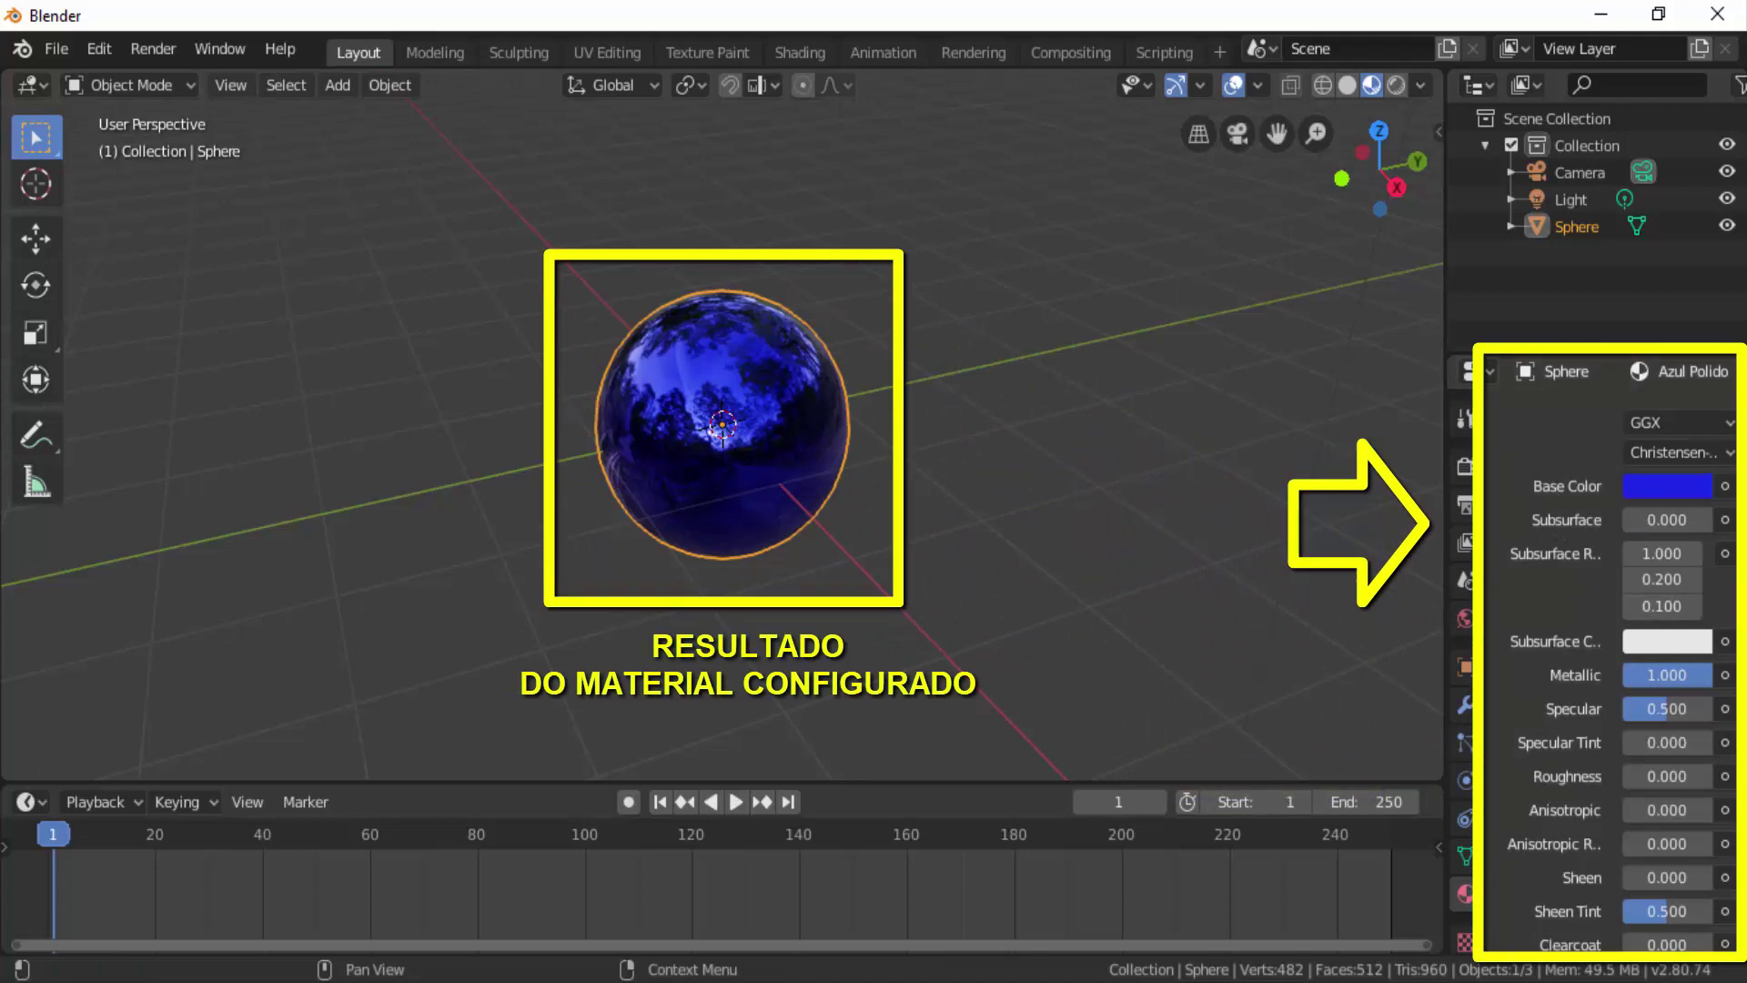
{"action": "scroll", "coordinate": [1581, 587], "scroll_direction": "up", "scroll_amount": 1}
{"action": "scroll", "coordinate": [1601, 582], "scroll_direction": "up", "scroll_amount": 7}
{"action": "scroll", "coordinate": [1602, 582], "scroll_direction": "up", "scroll_amount": 1}
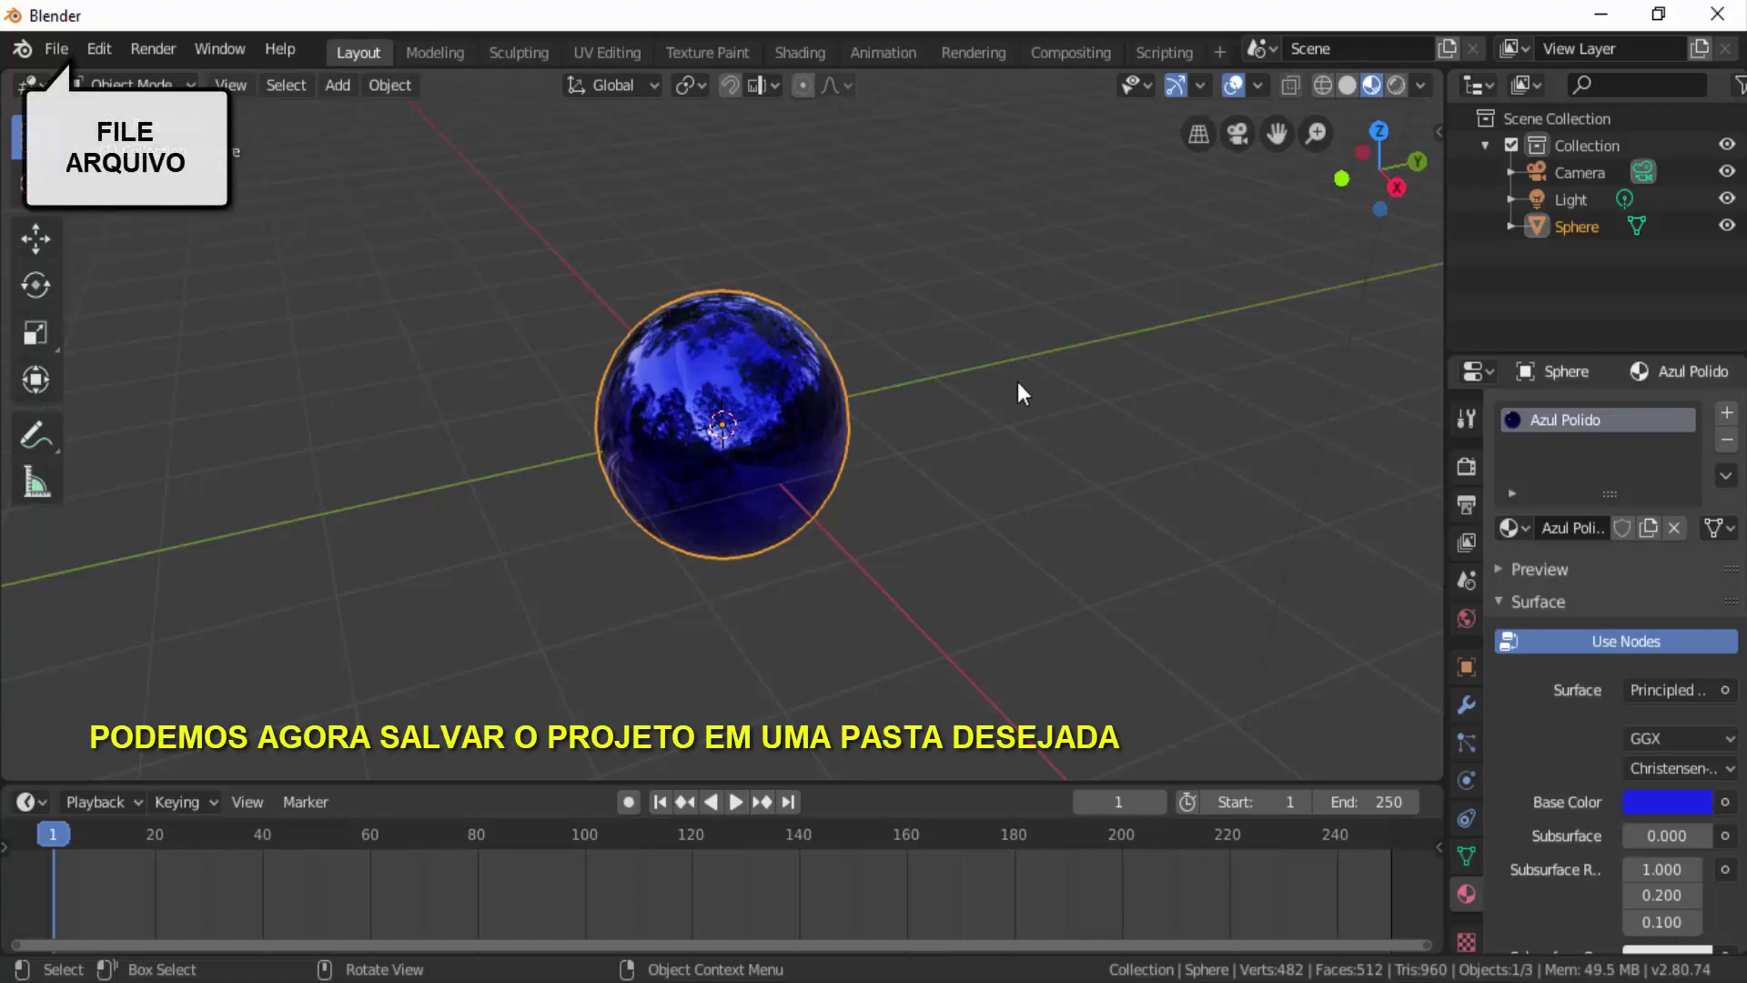
Save the project as a .blend file in the MATERIAL folder.
{"action": "left_click", "coordinate": [72, 58]}
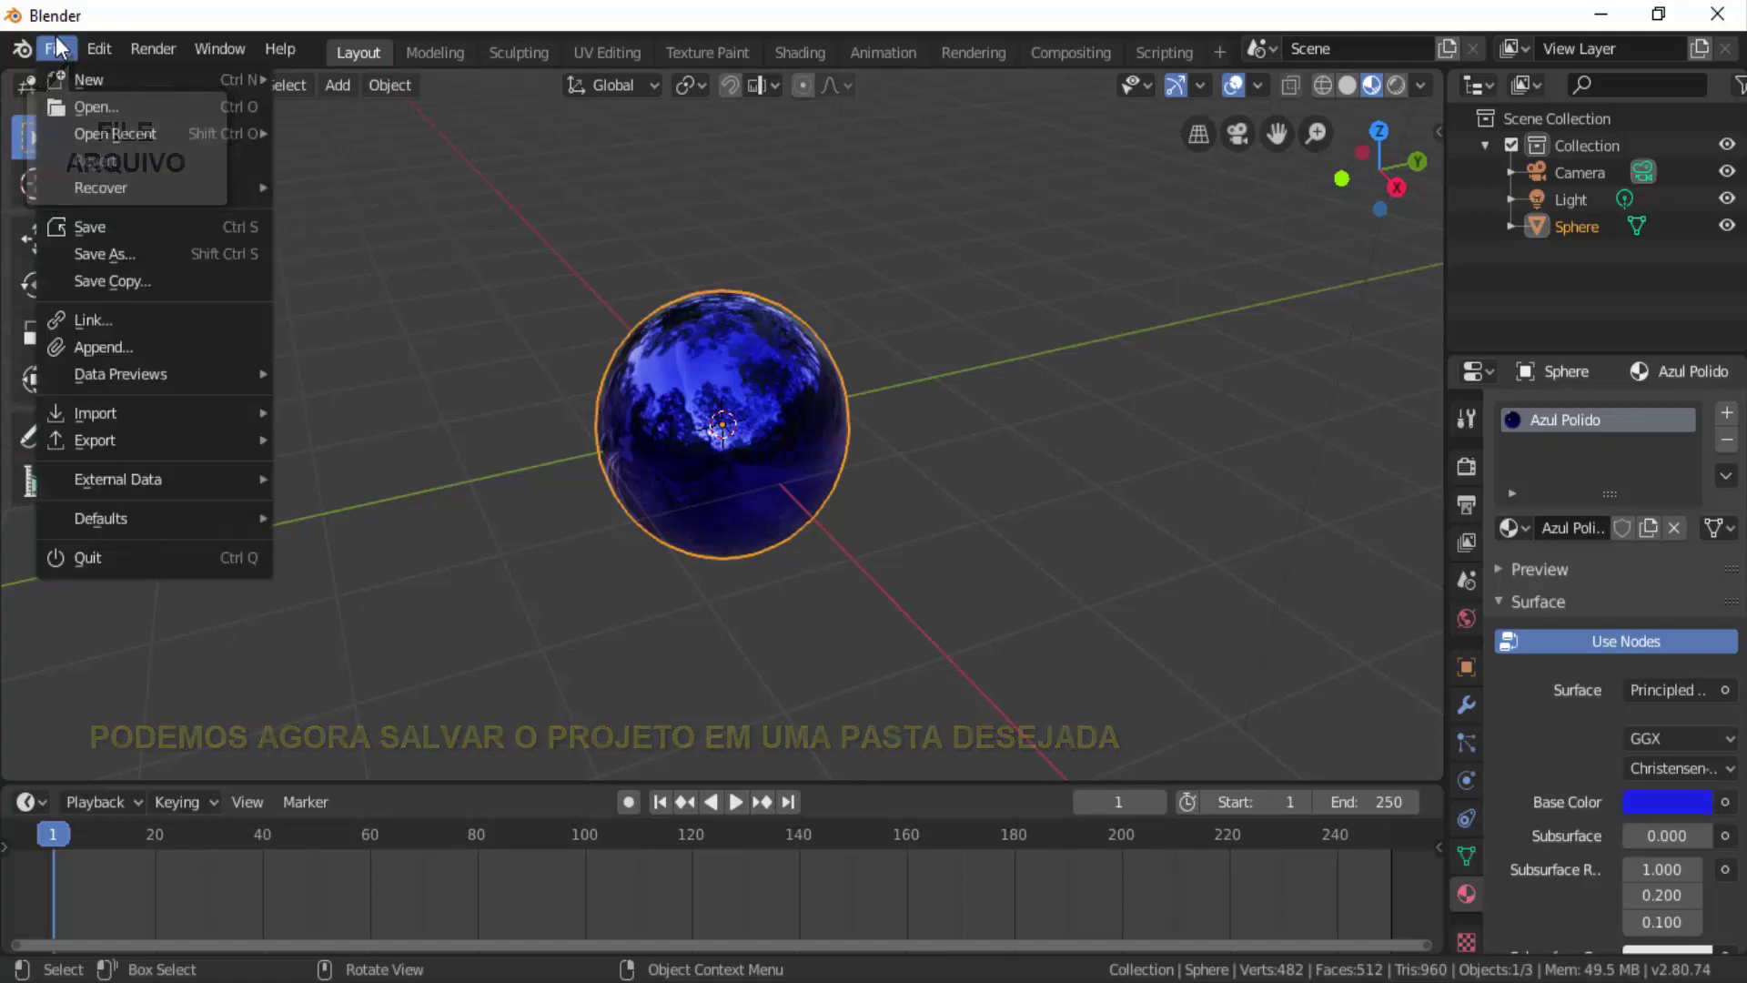
{"action": "left_click", "coordinate": [114, 253]}
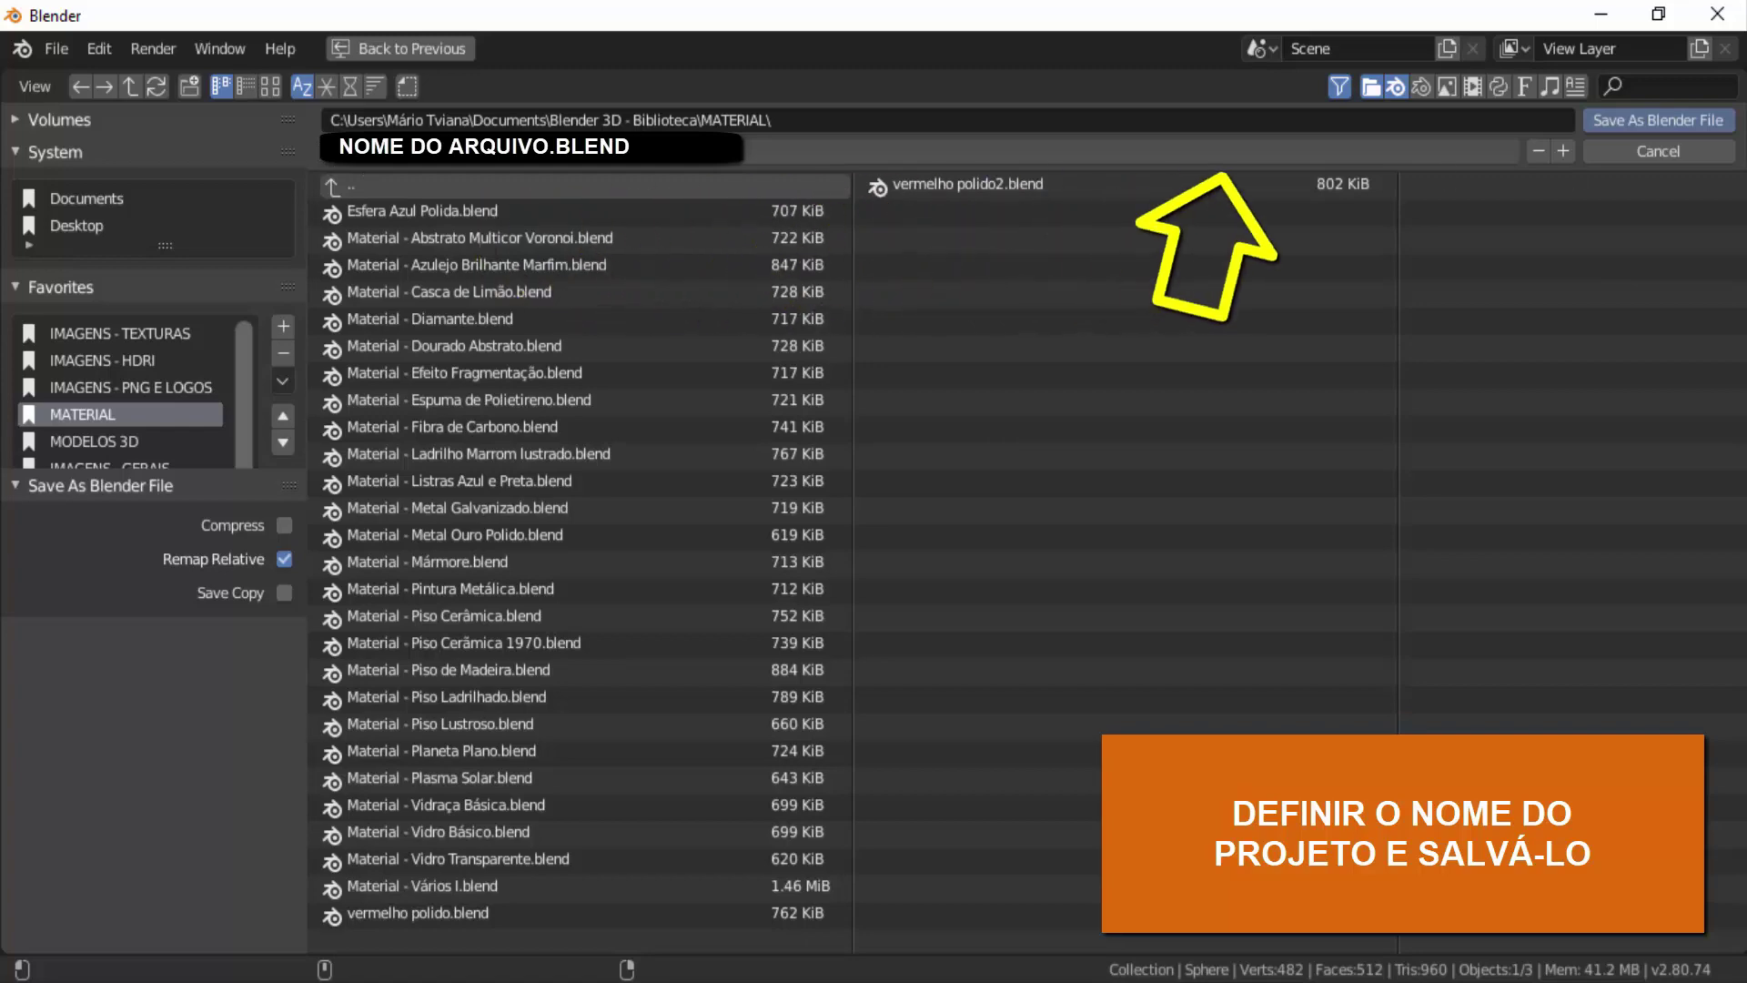
{"action": "left_click", "coordinate": [1672, 121]}
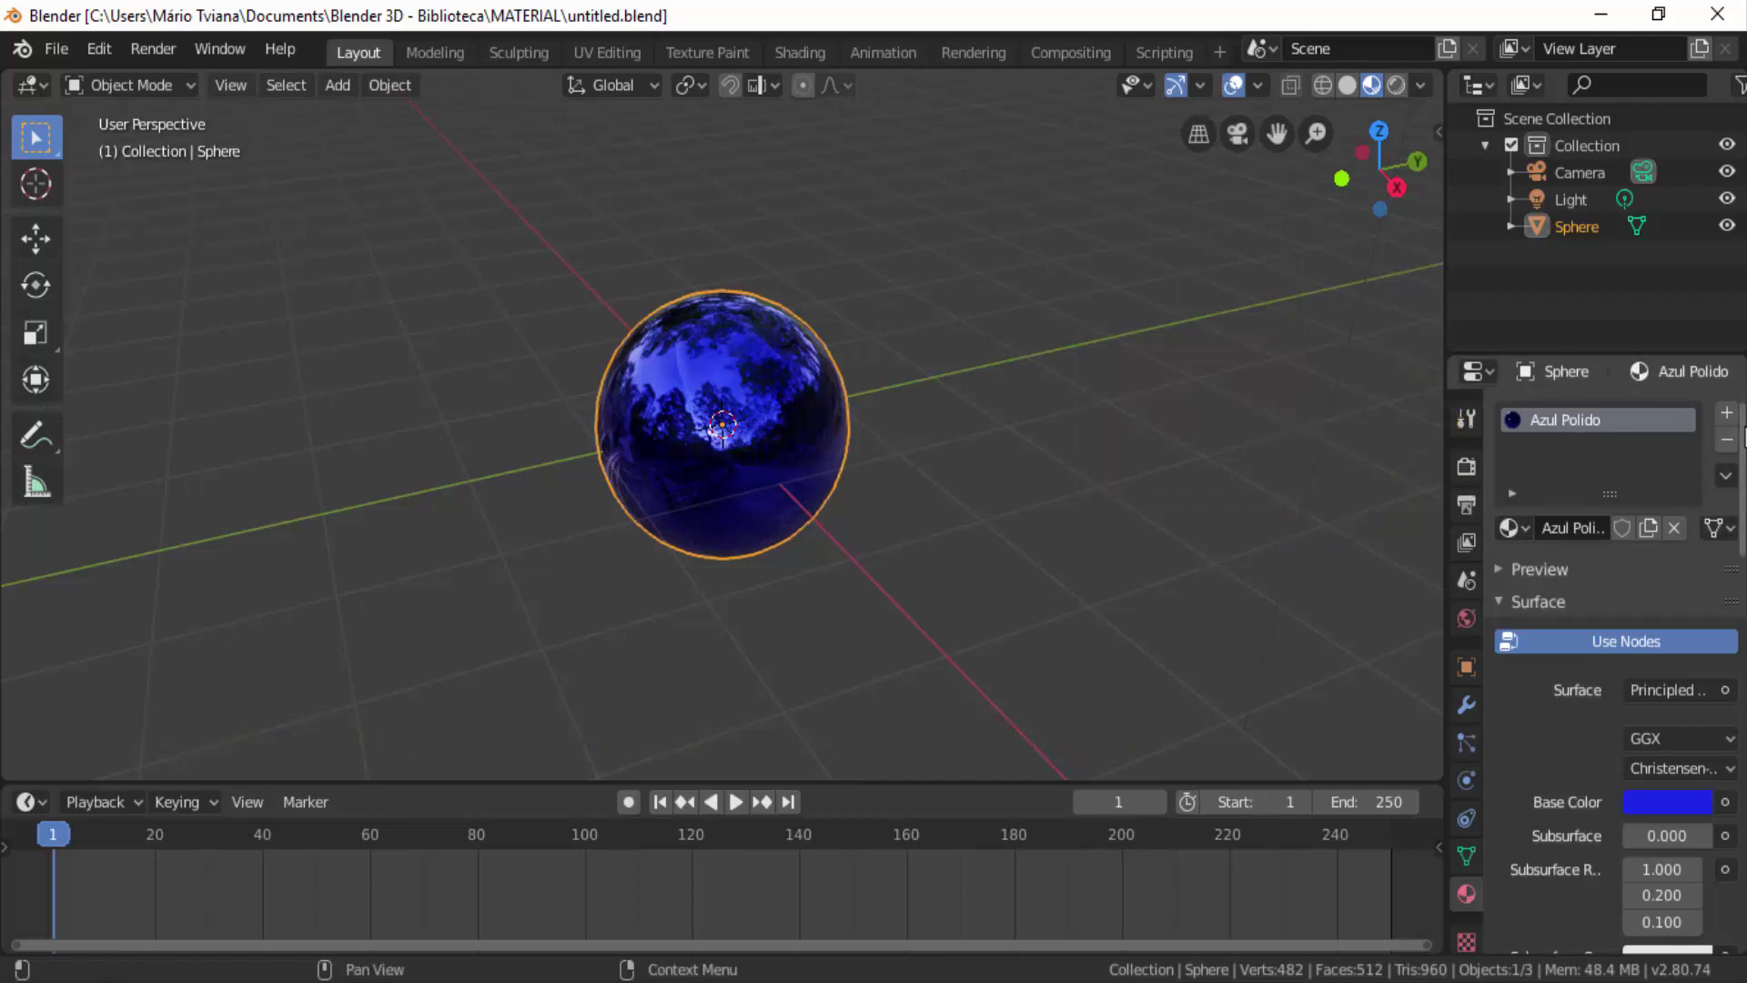
Scroll the material properties down to the Material Library VX panel.
{"action": "scroll", "coordinate": [1615, 673], "scroll_direction": "down", "scroll_amount": 3}
{"action": "scroll", "coordinate": [1615, 673], "scroll_direction": "down", "scroll_amount": 5}
{"action": "scroll", "coordinate": [1615, 673], "scroll_direction": "down", "scroll_amount": 5}
{"action": "scroll", "coordinate": [1615, 673], "scroll_direction": "down", "scroll_amount": 5}
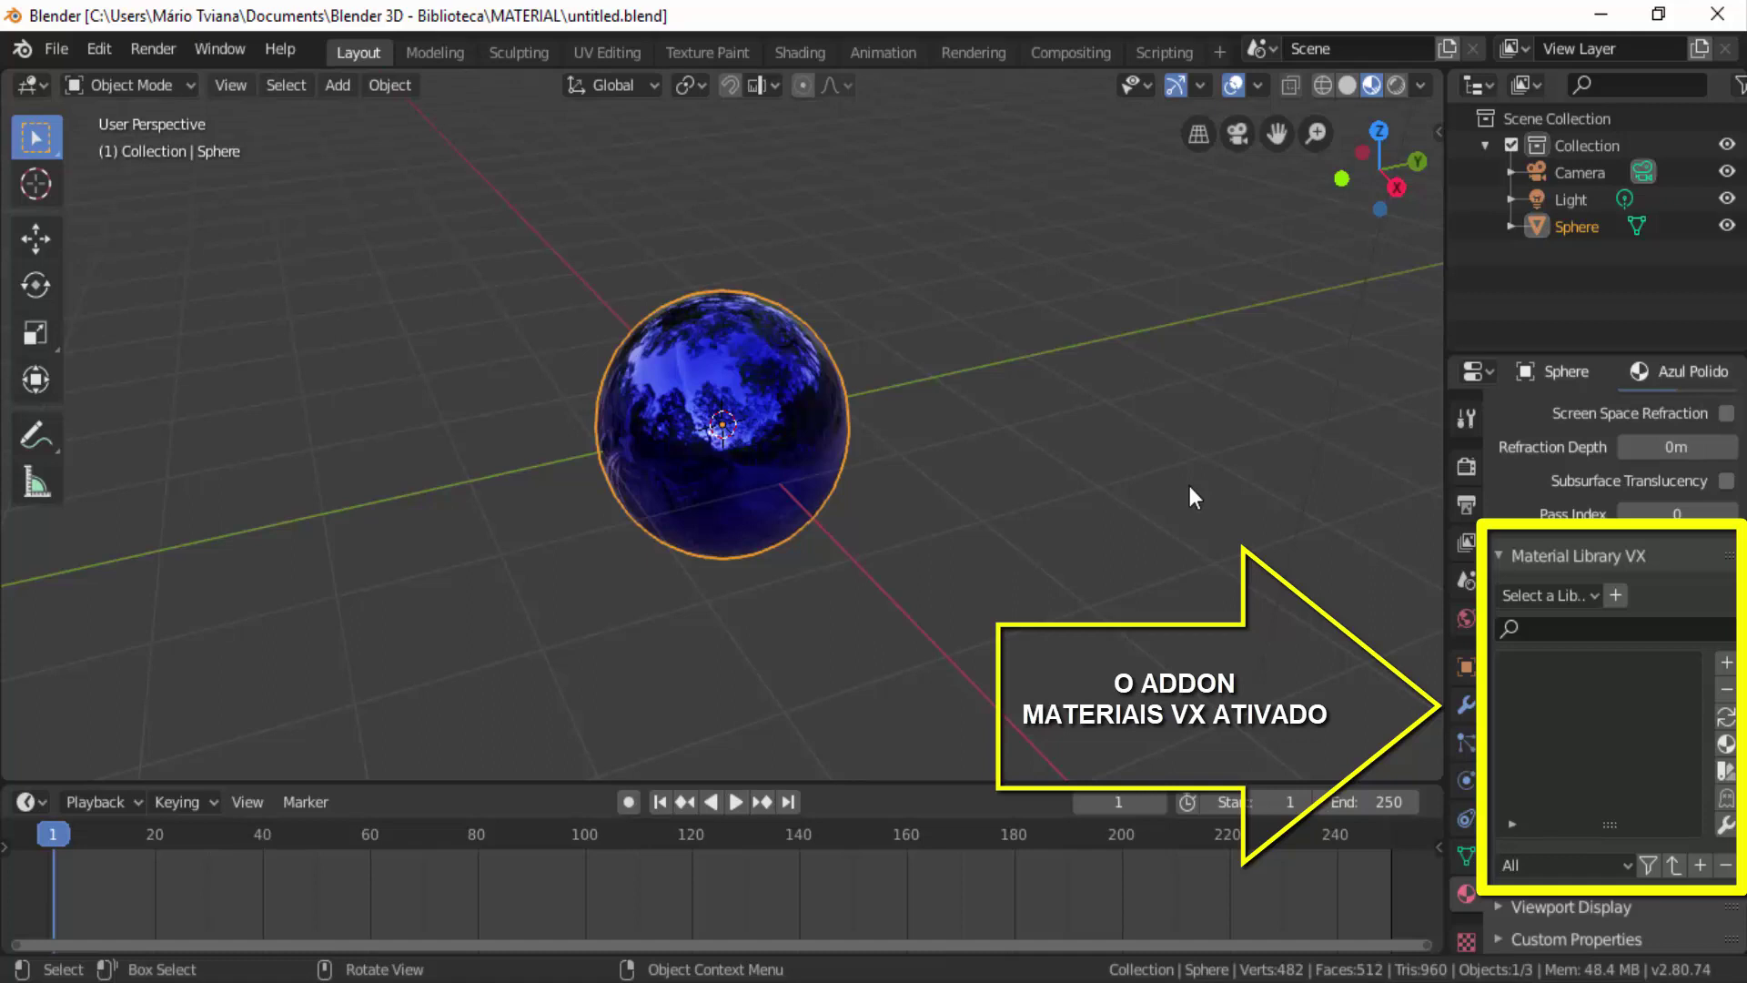
{"action": "left_click", "coordinate": [1592, 597]}
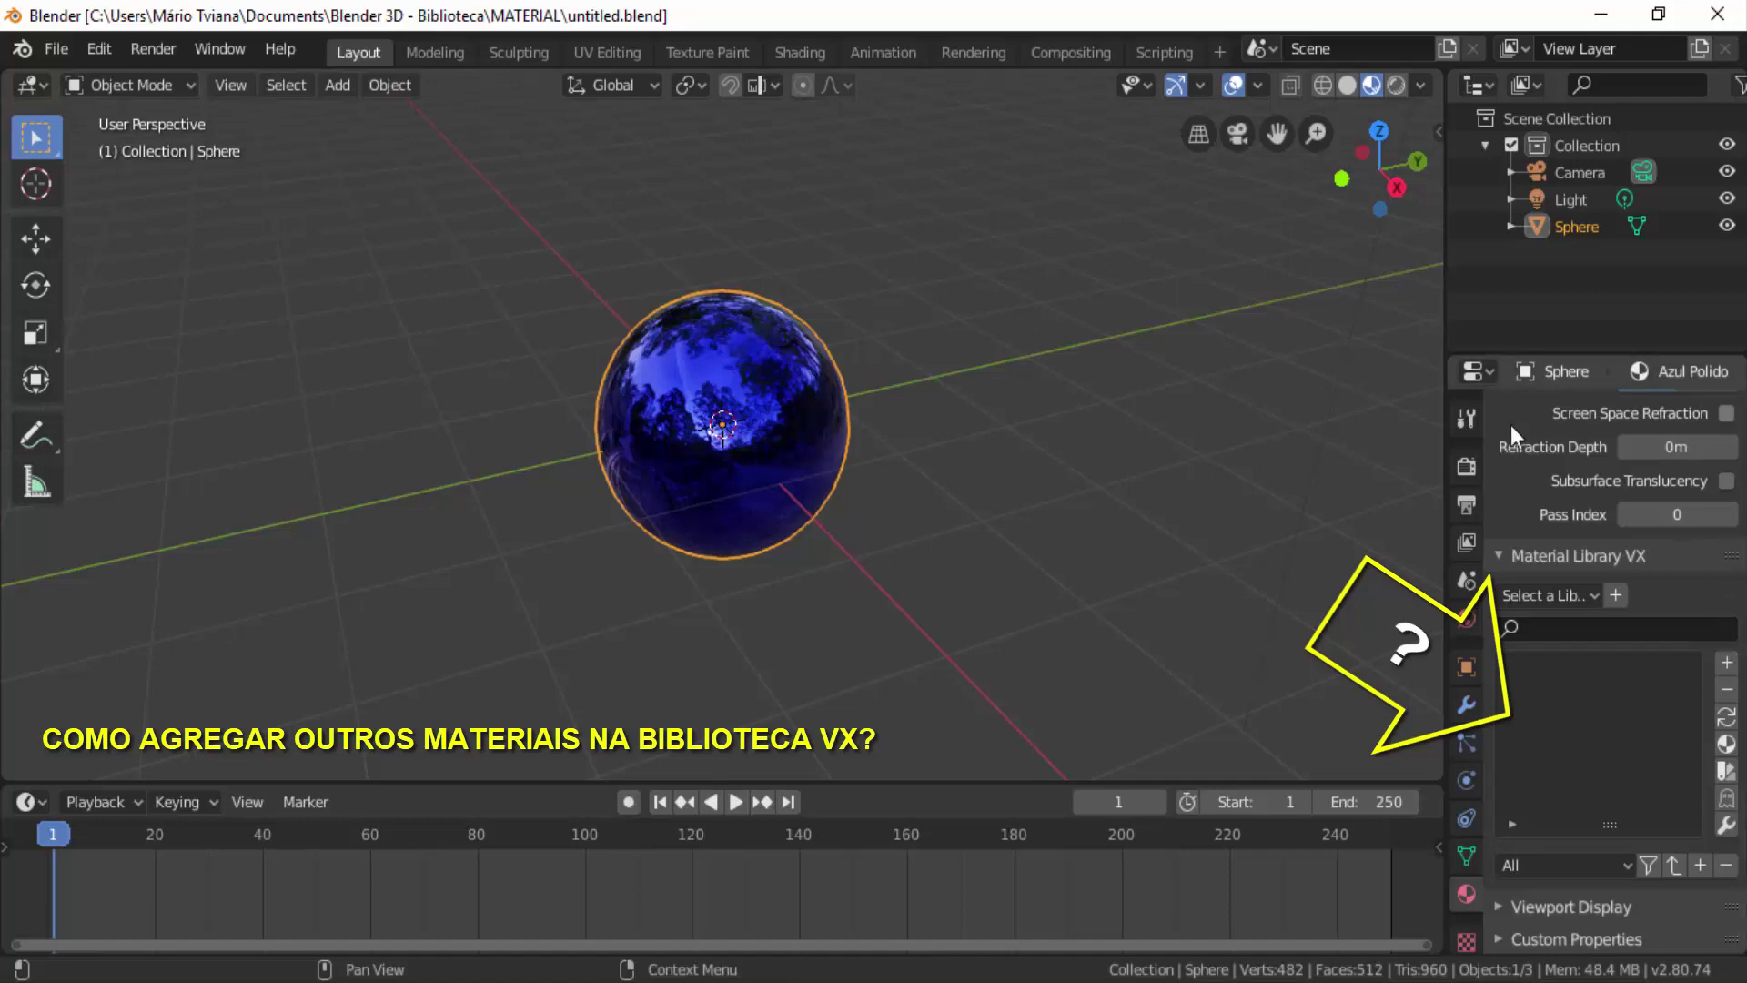
Start a new General scene with the default cube and bring up the Append file browser.
{"action": "left_click", "coordinate": [57, 50]}
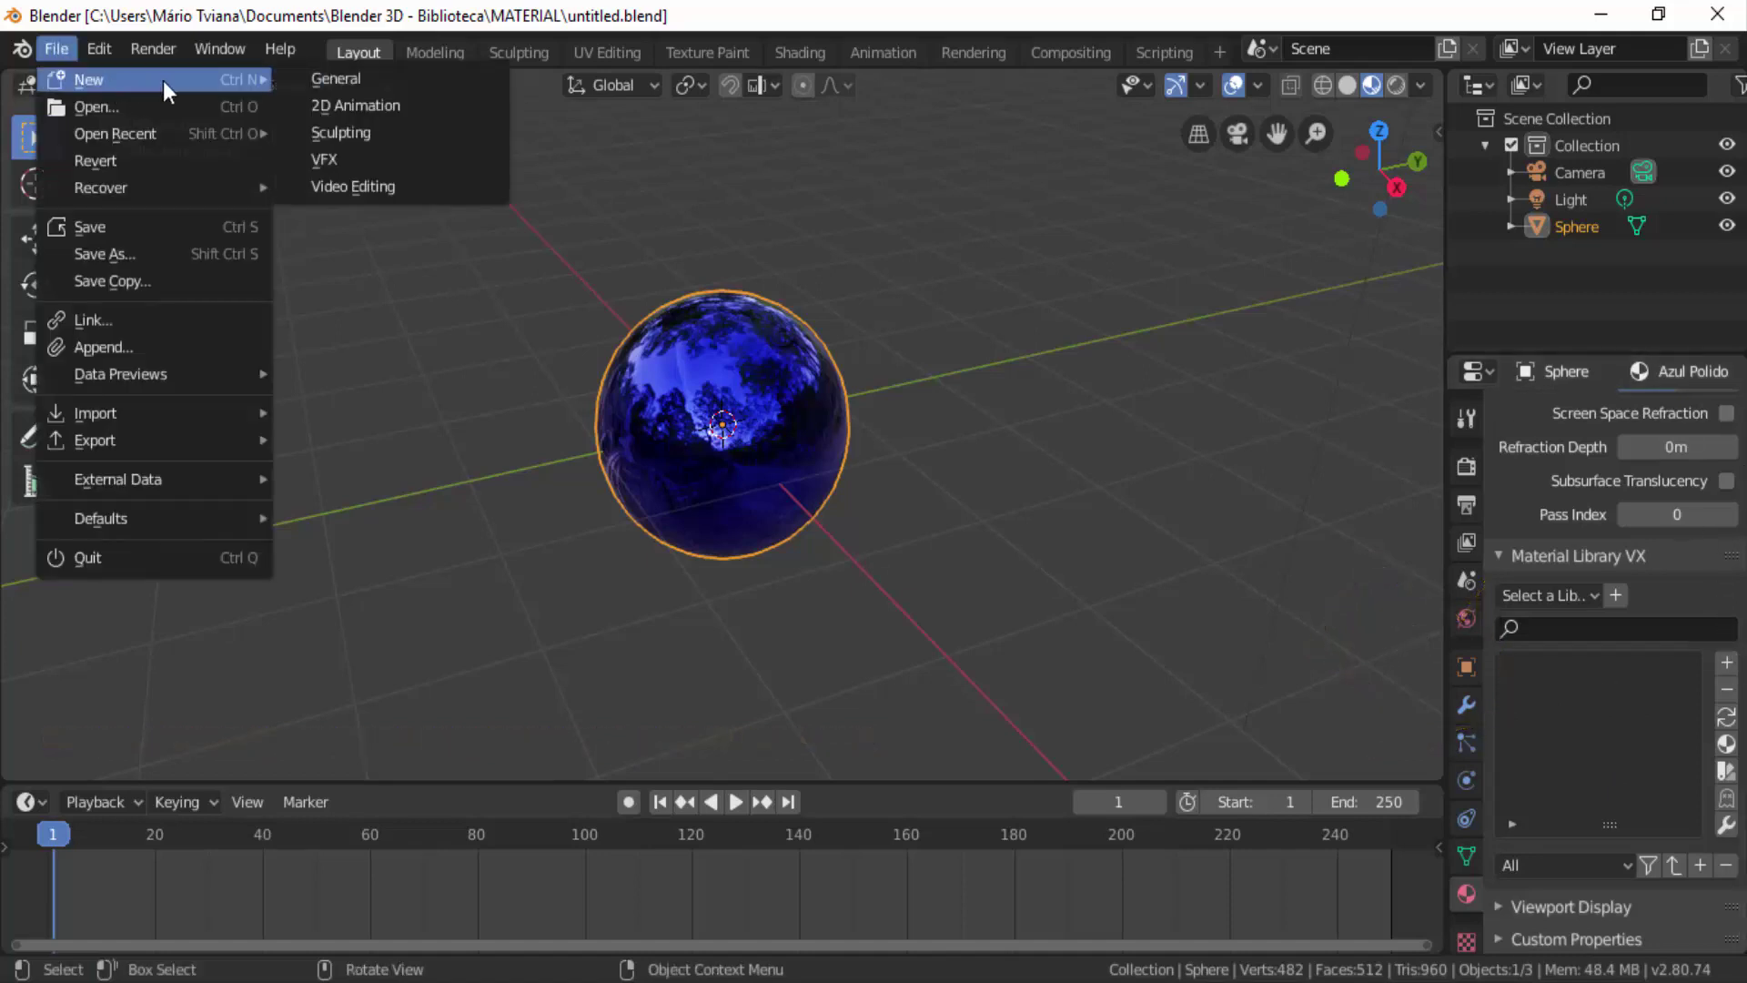
{"action": "left_click", "coordinate": [356, 80]}
{"action": "scroll", "coordinate": [980, 493], "scroll_direction": "up", "scroll_amount": 1}
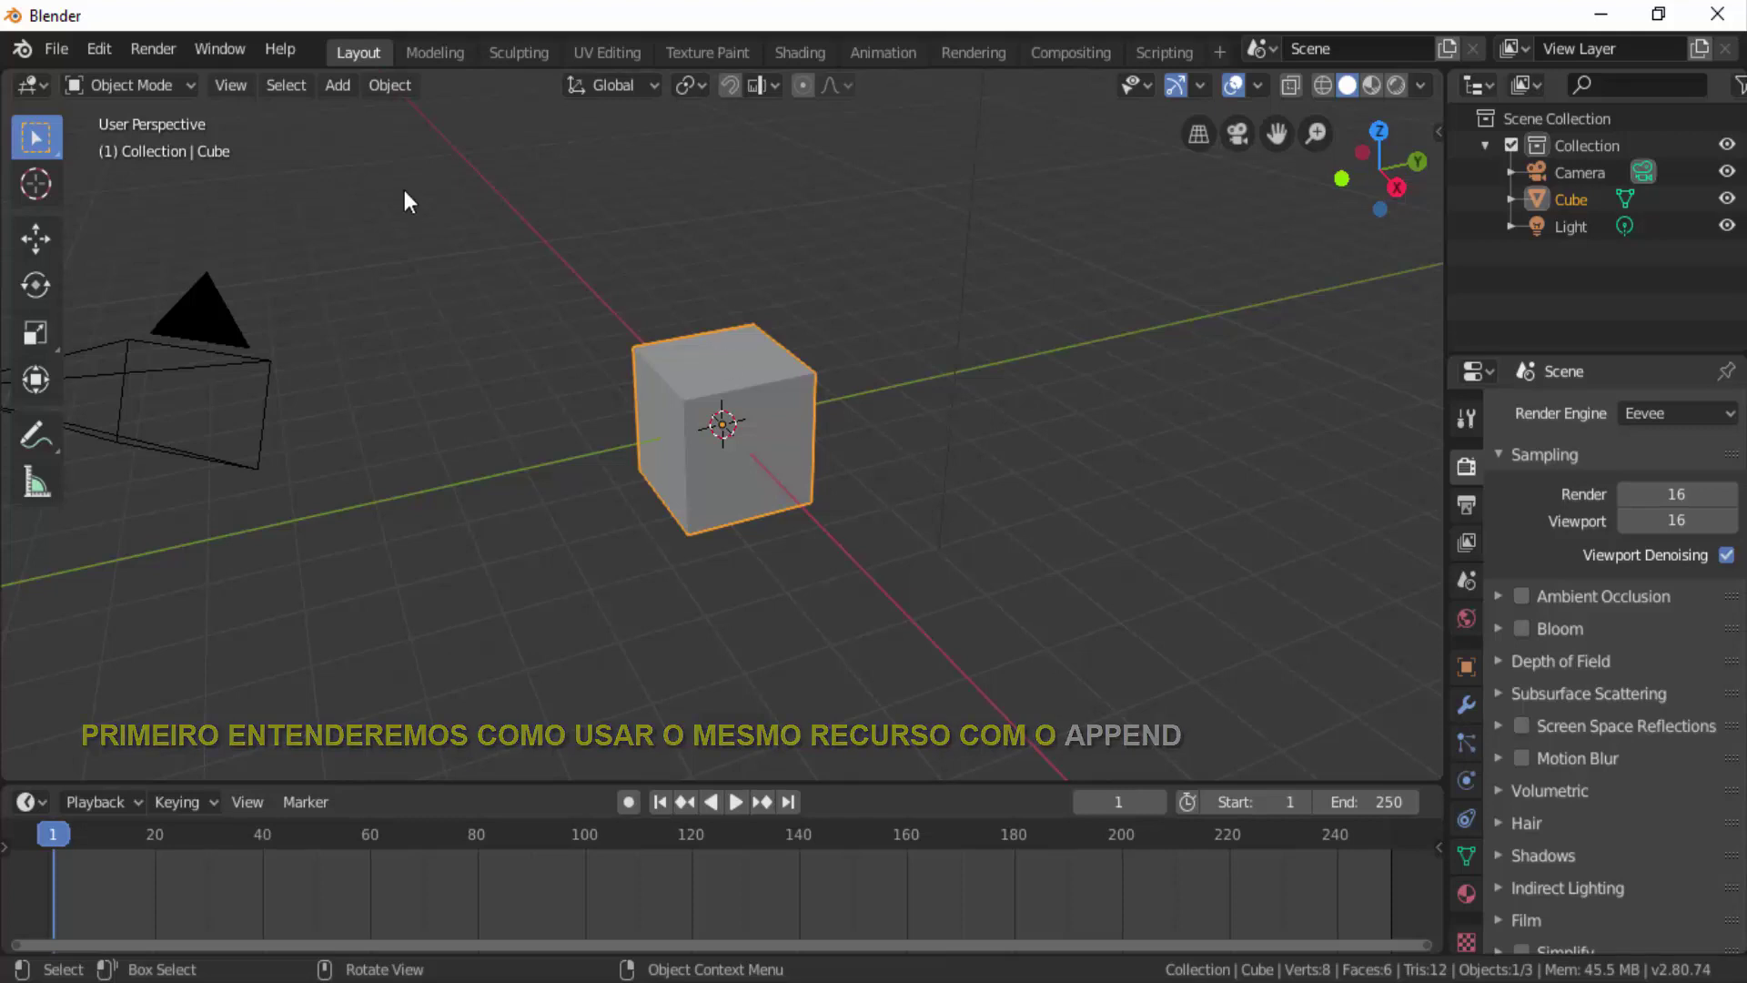
{"action": "left_click", "coordinate": [54, 47]}
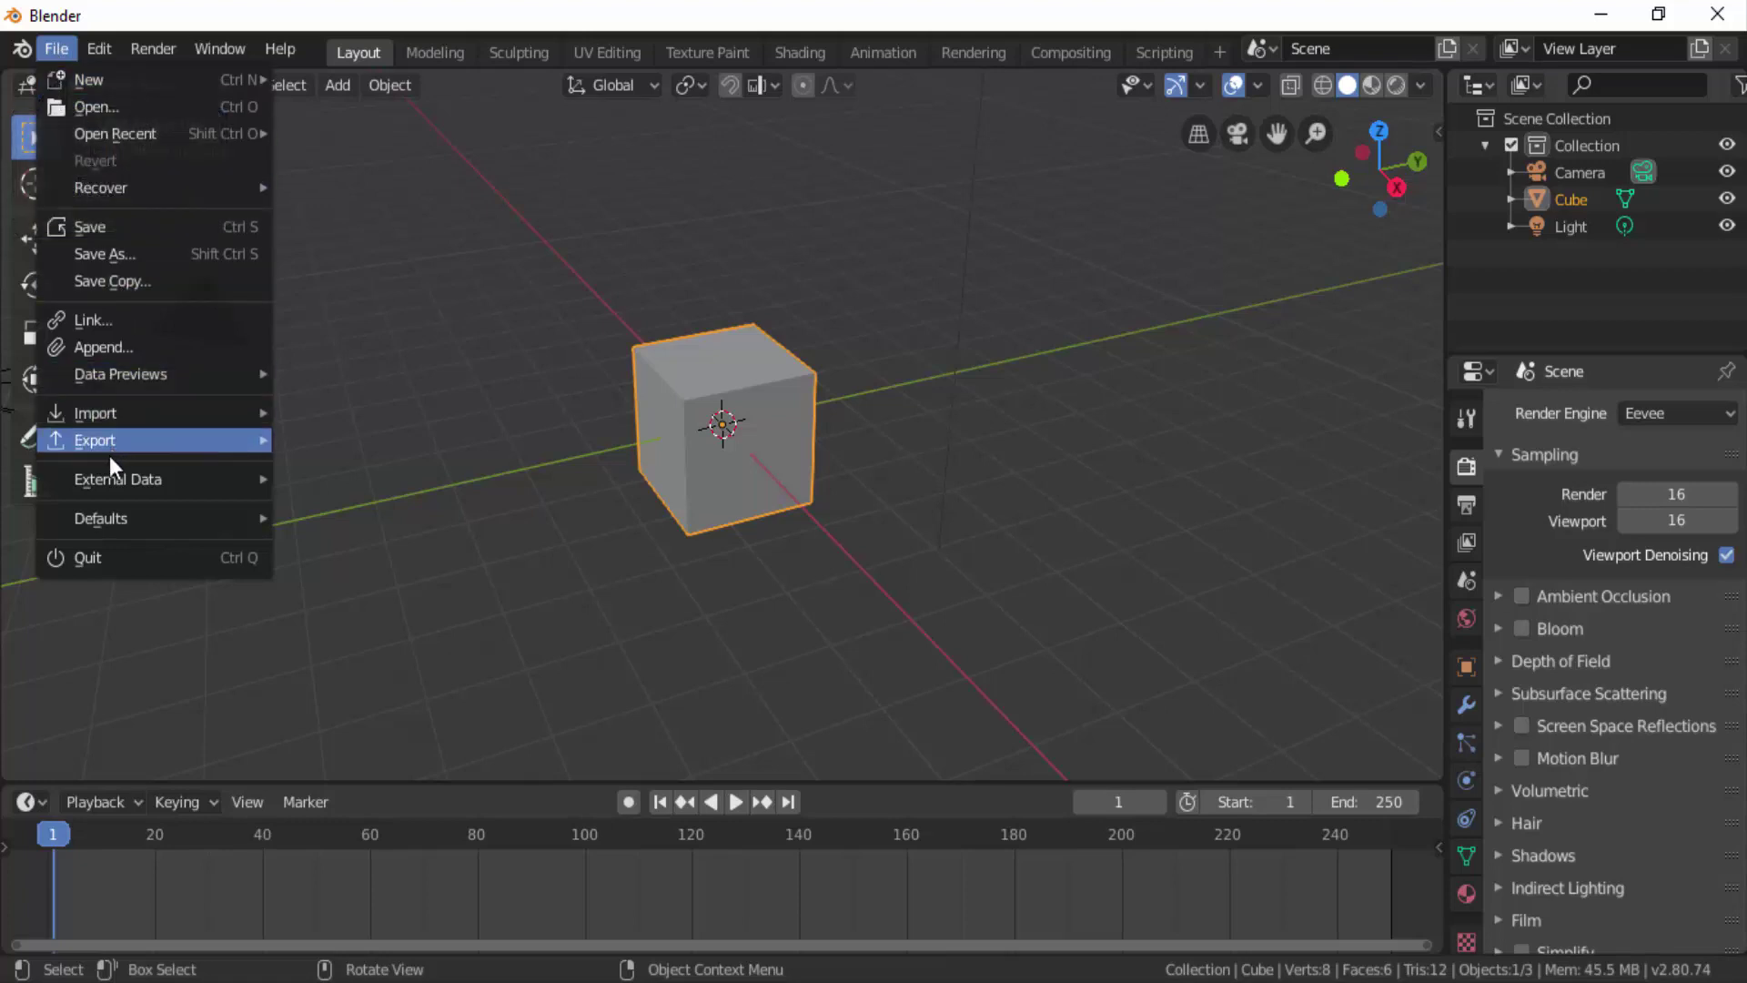
{"action": "mouse_move", "coordinate": [101, 517]}
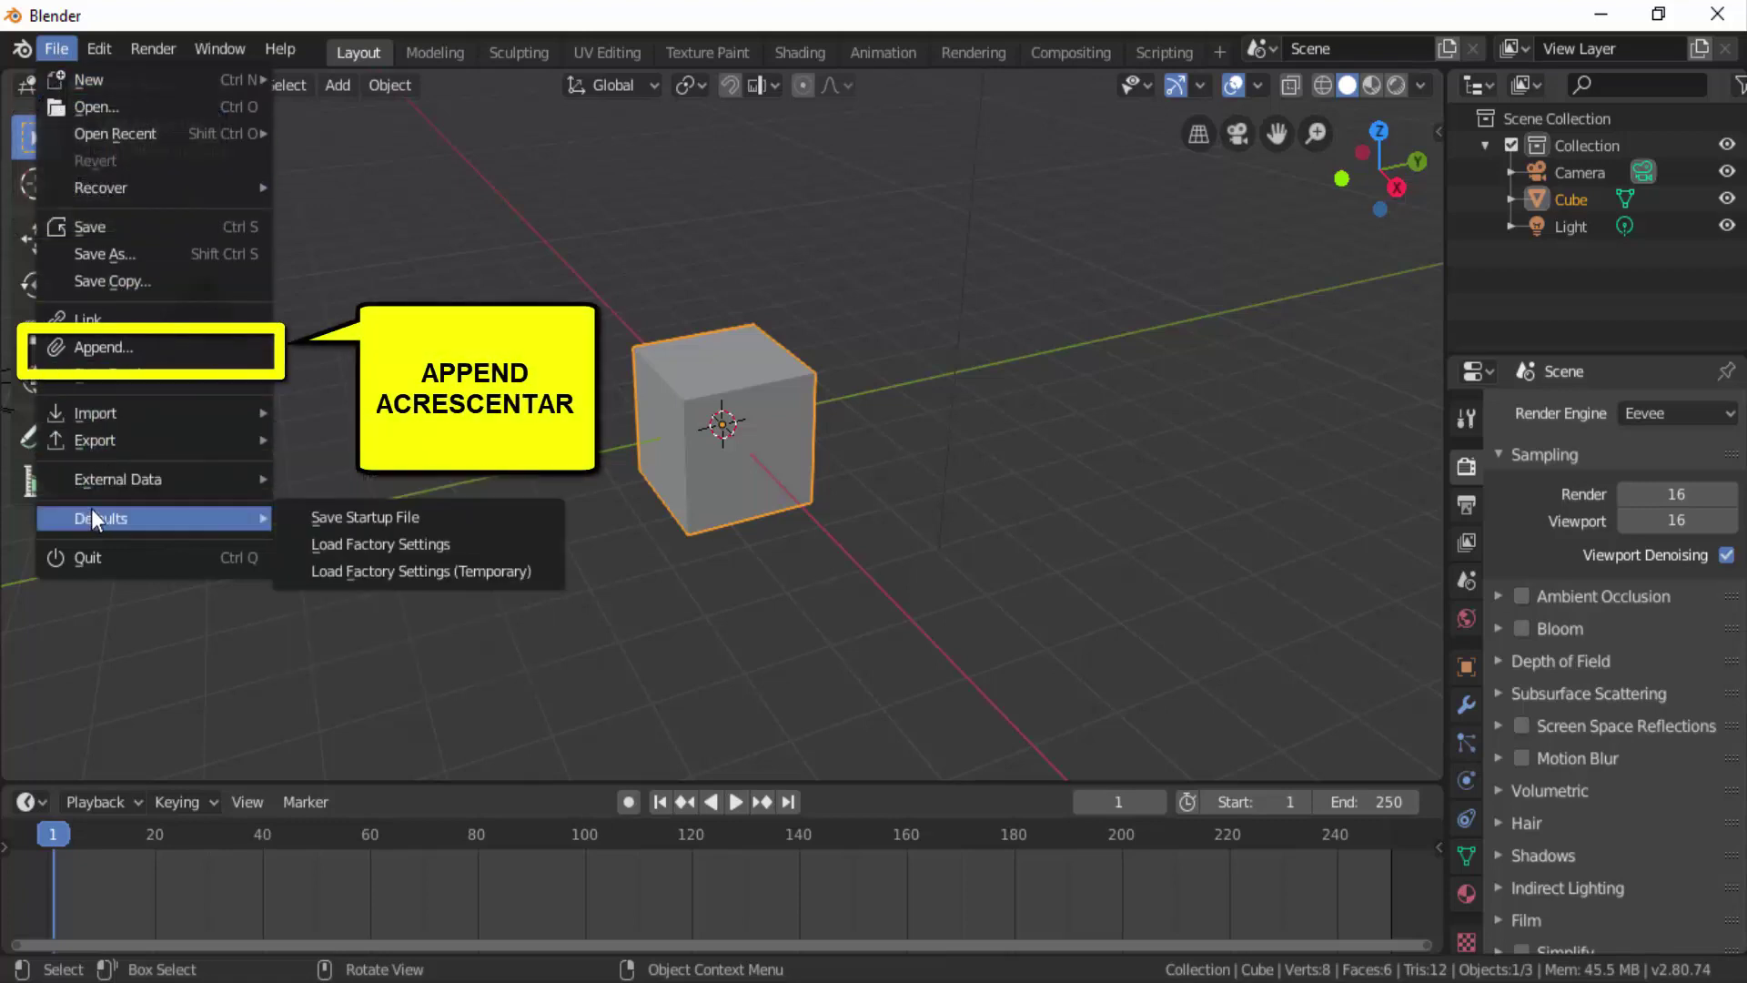
{"action": "left_click", "coordinate": [102, 351]}
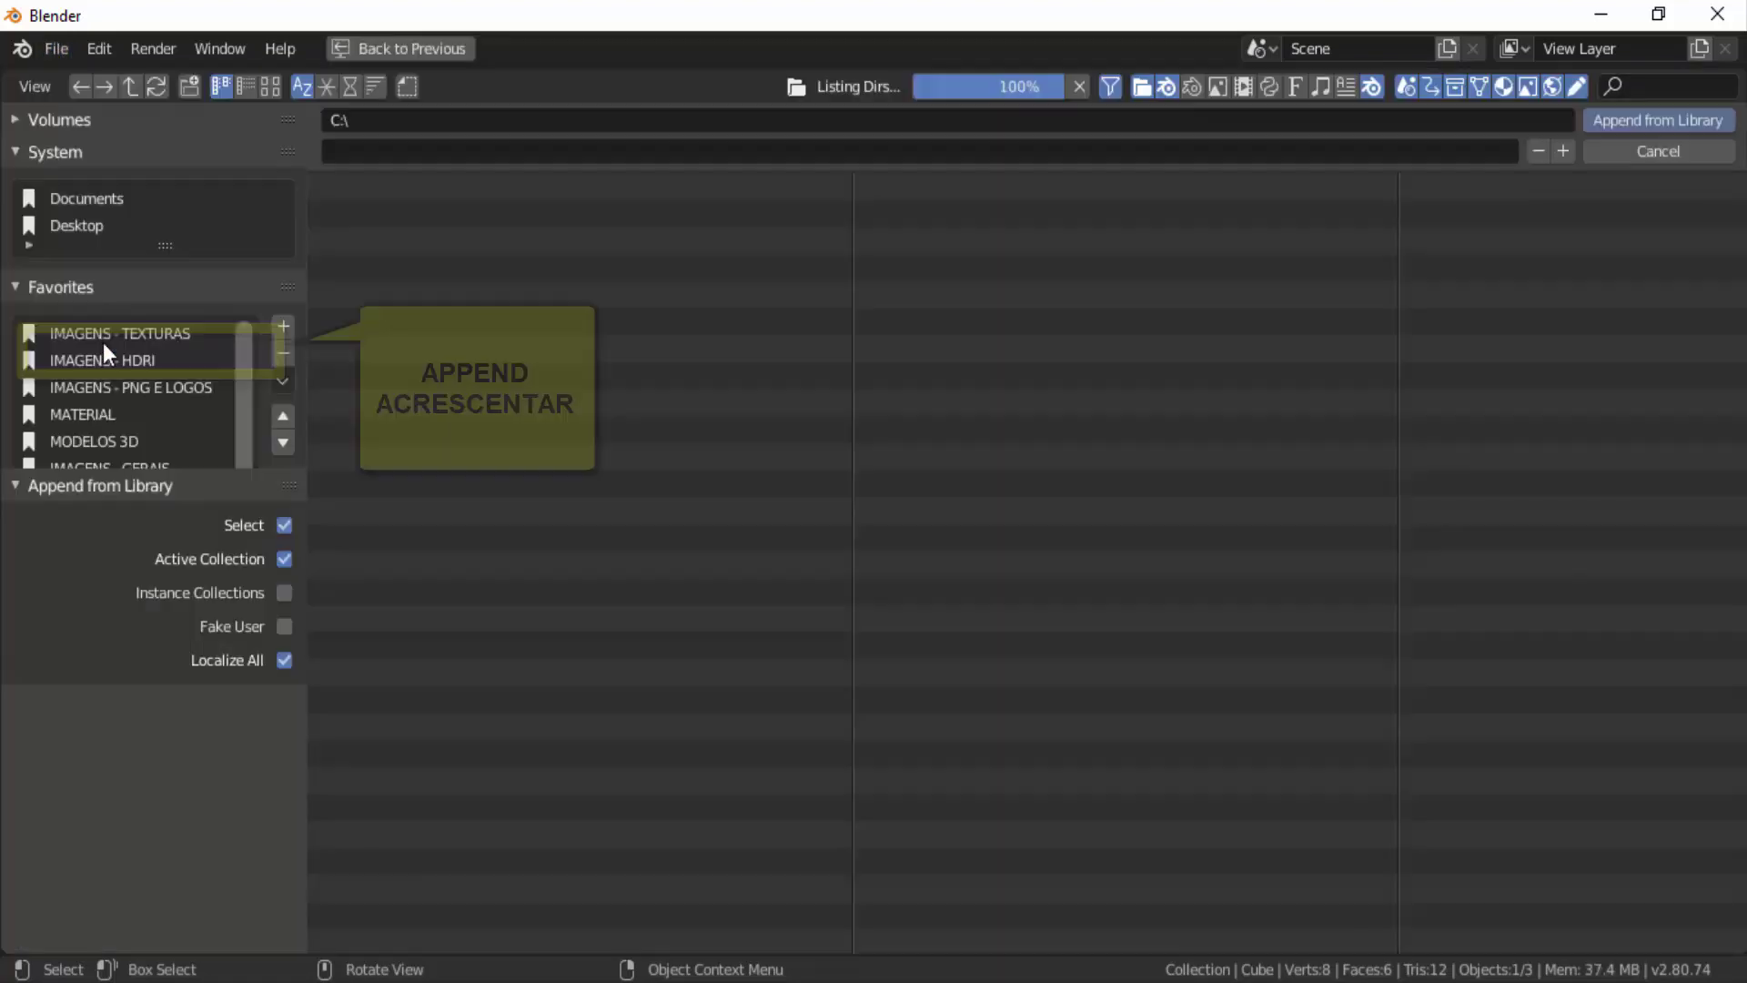
Append the 'Azul polido' material from MATERIAL\Esfera Azul Polida.blend.
{"action": "left_click", "coordinate": [96, 412]}
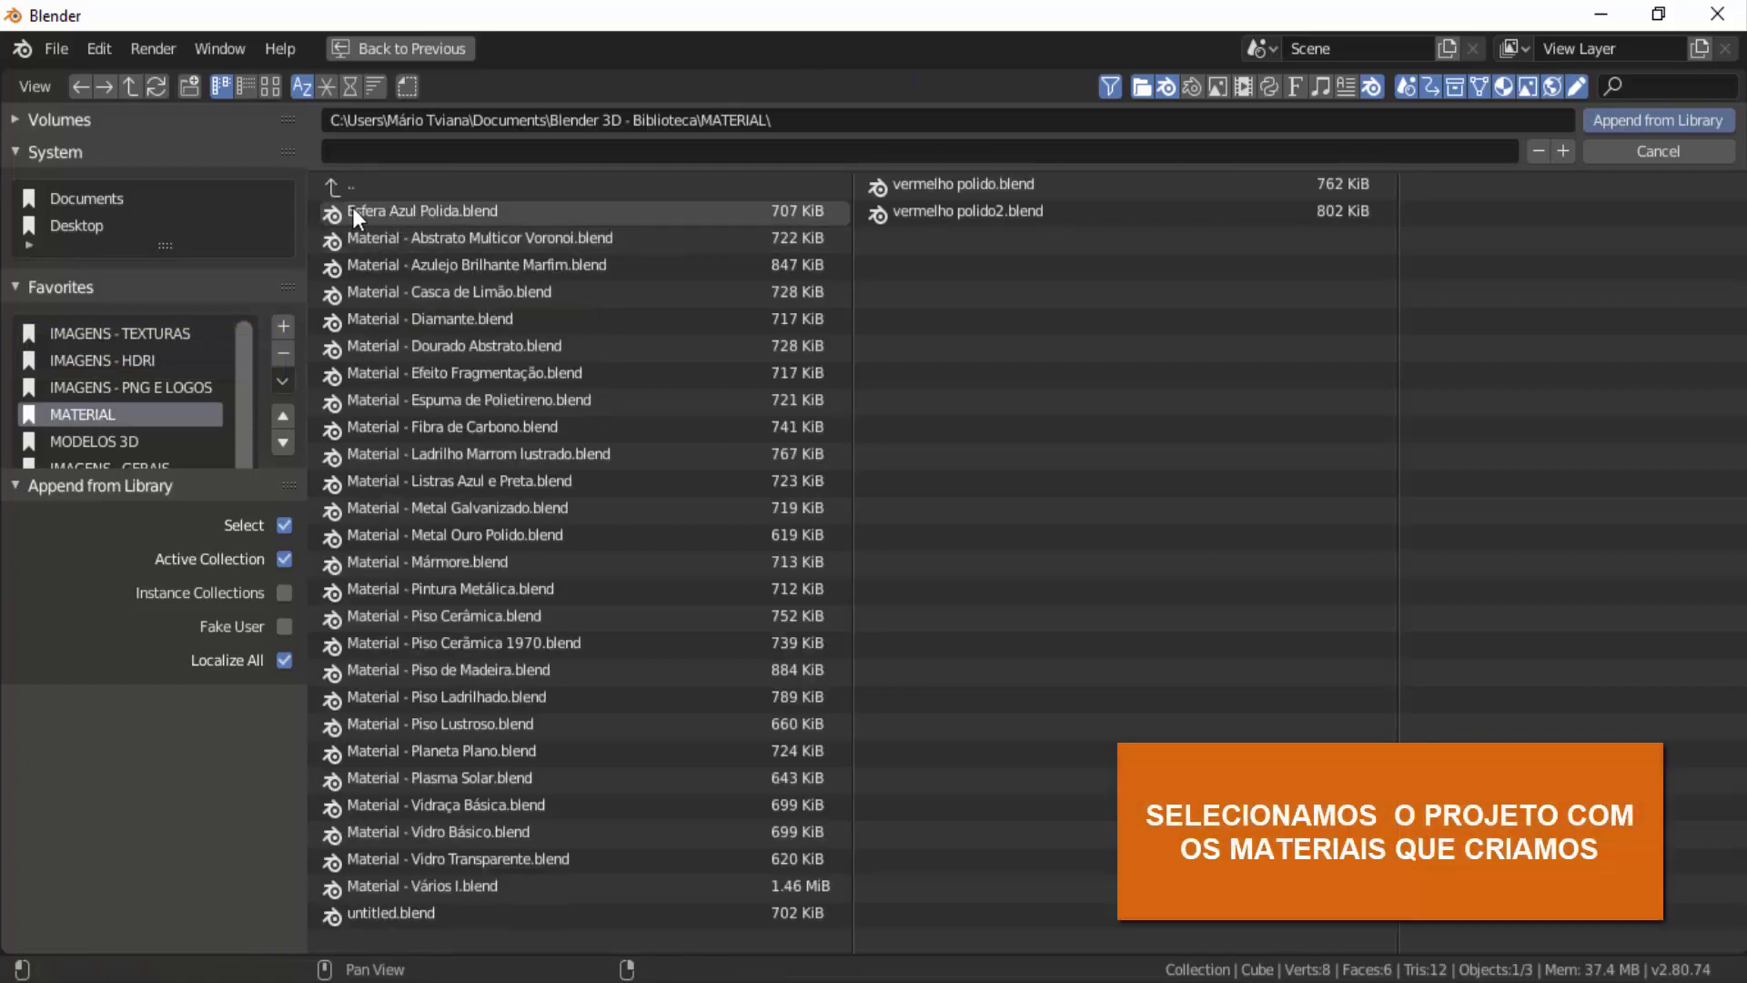
{"action": "double_click", "coordinate": [433, 213]}
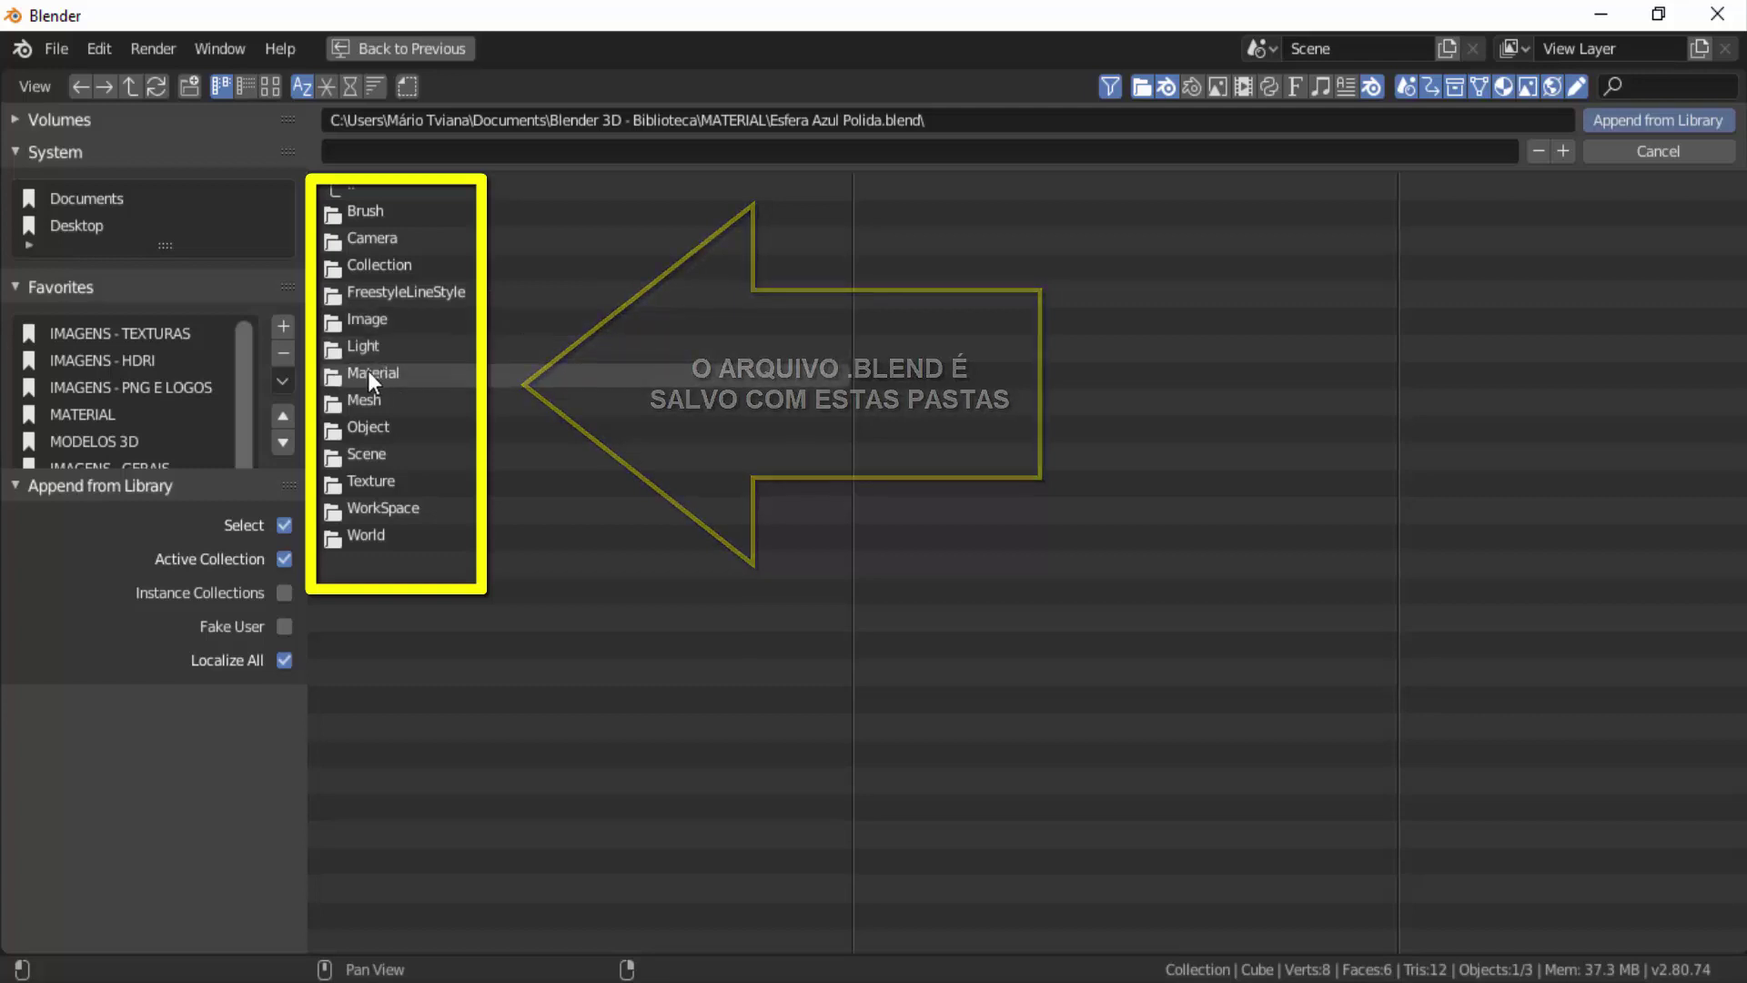
{"action": "left_click", "coordinate": [369, 373]}
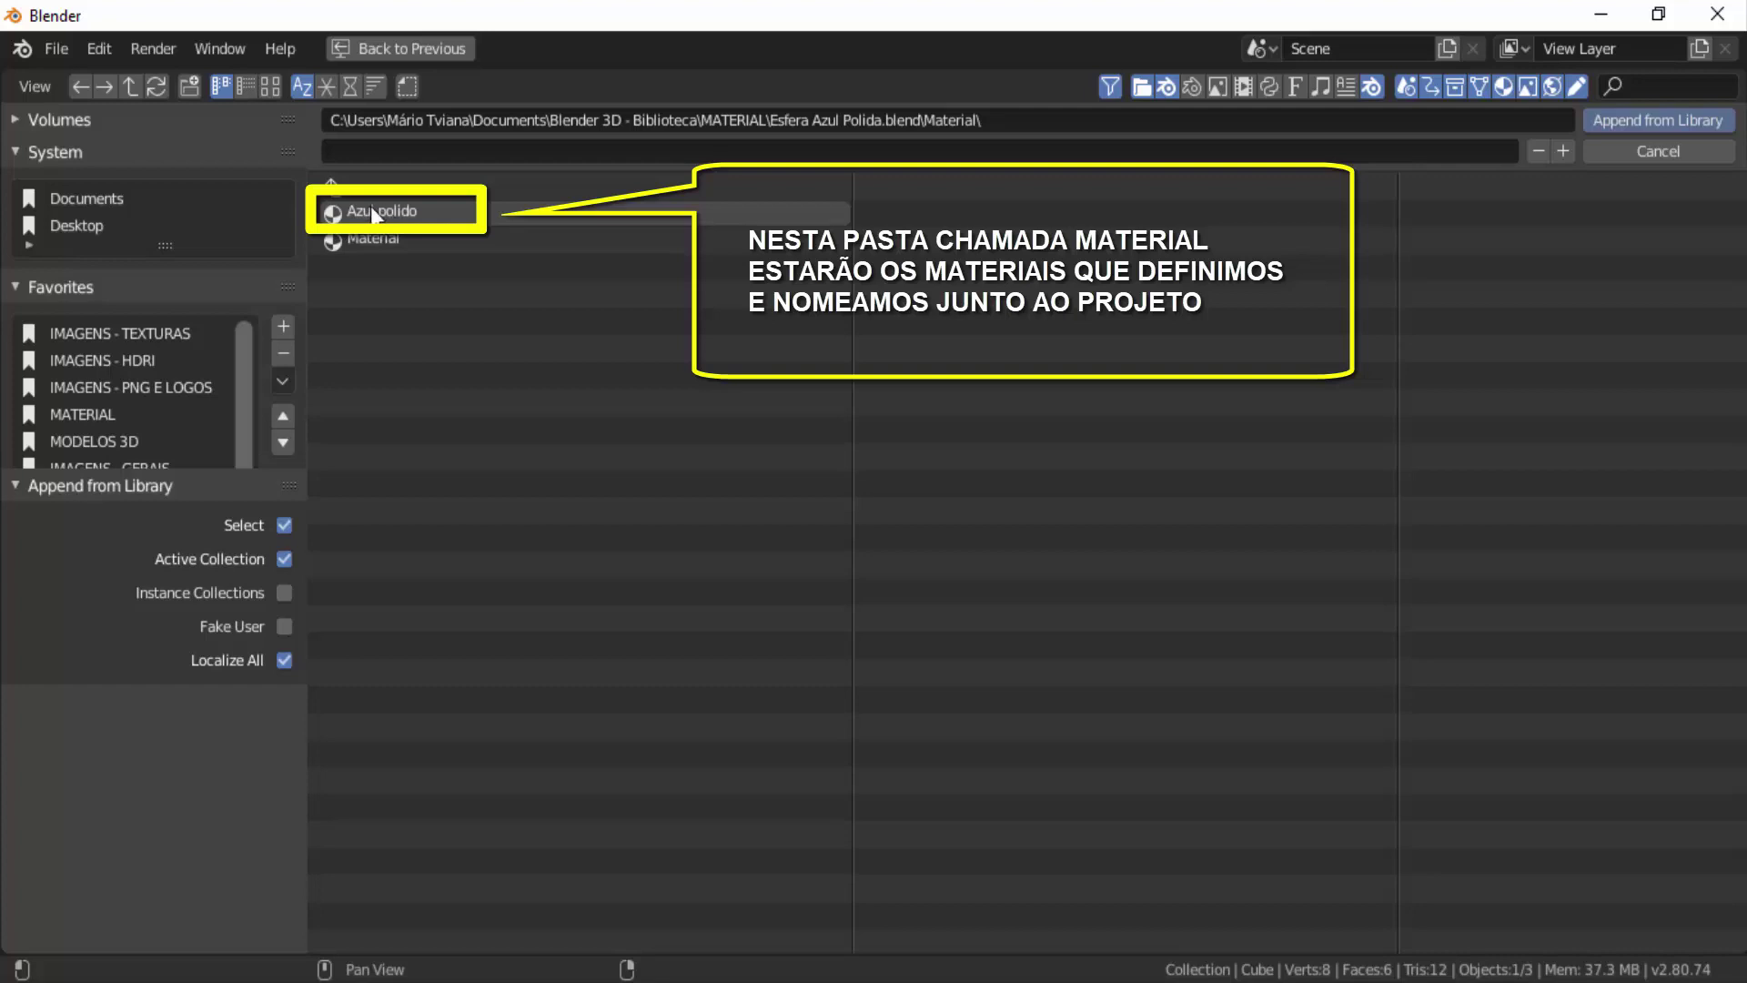
{"action": "left_click", "coordinate": [374, 216]}
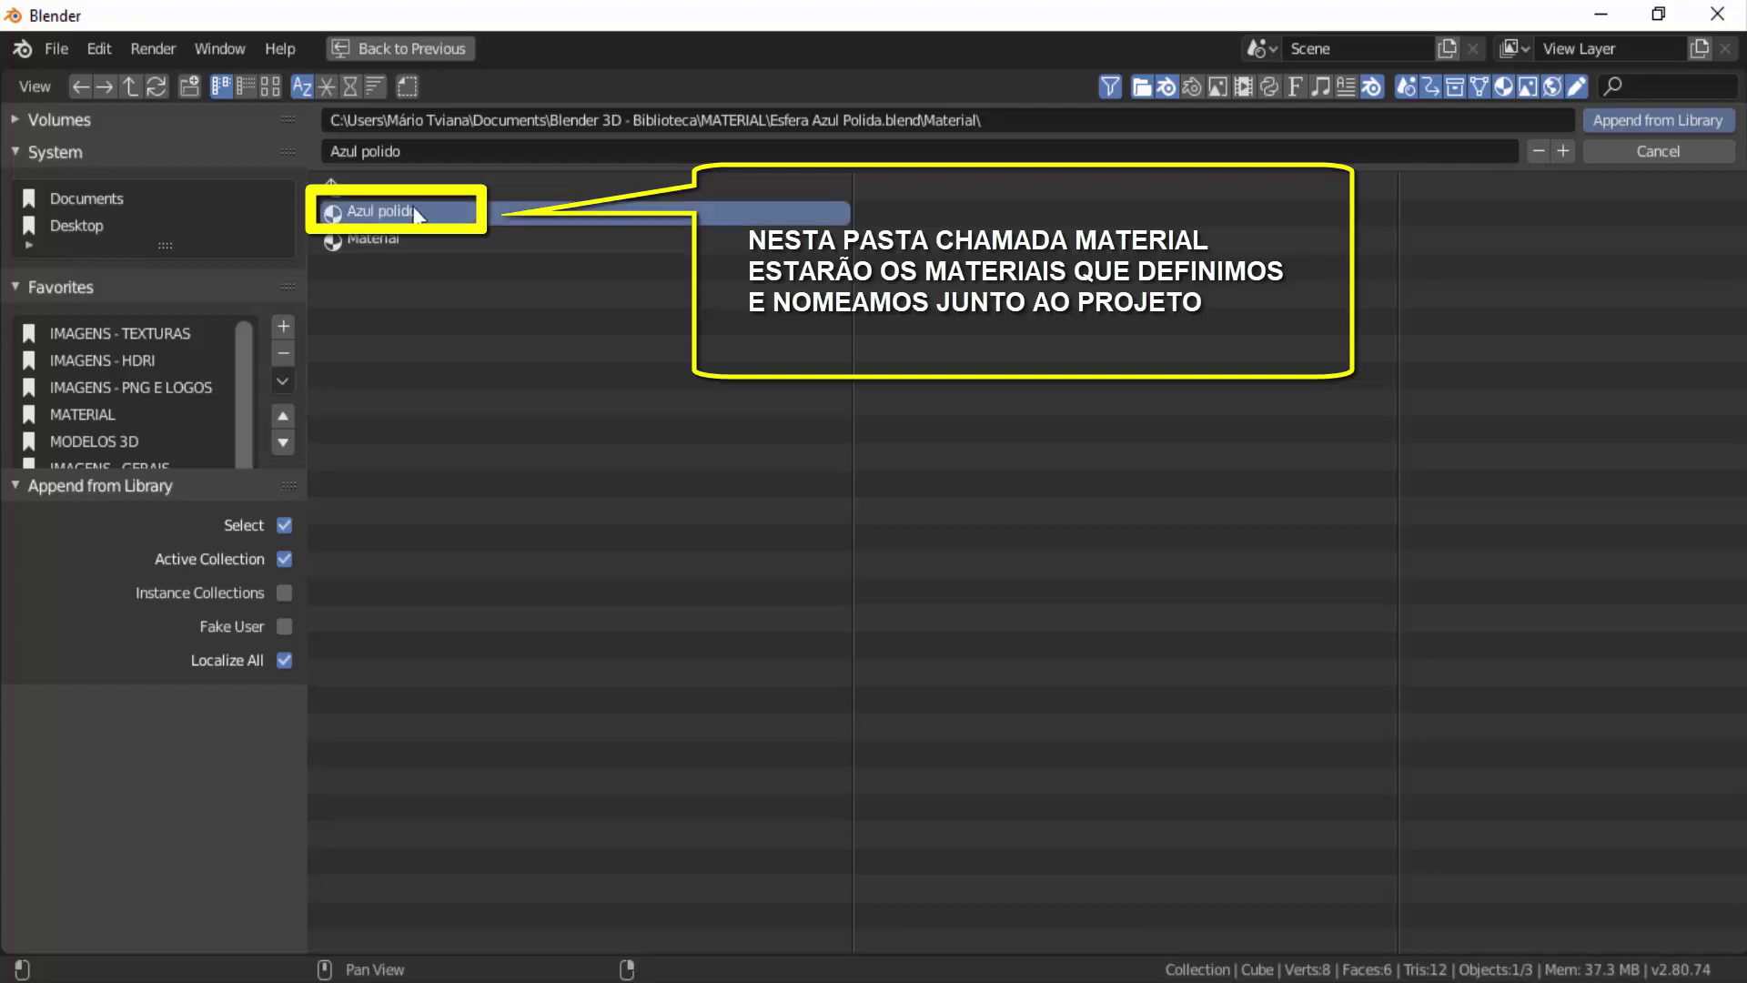
{"action": "left_click", "coordinate": [1669, 116]}
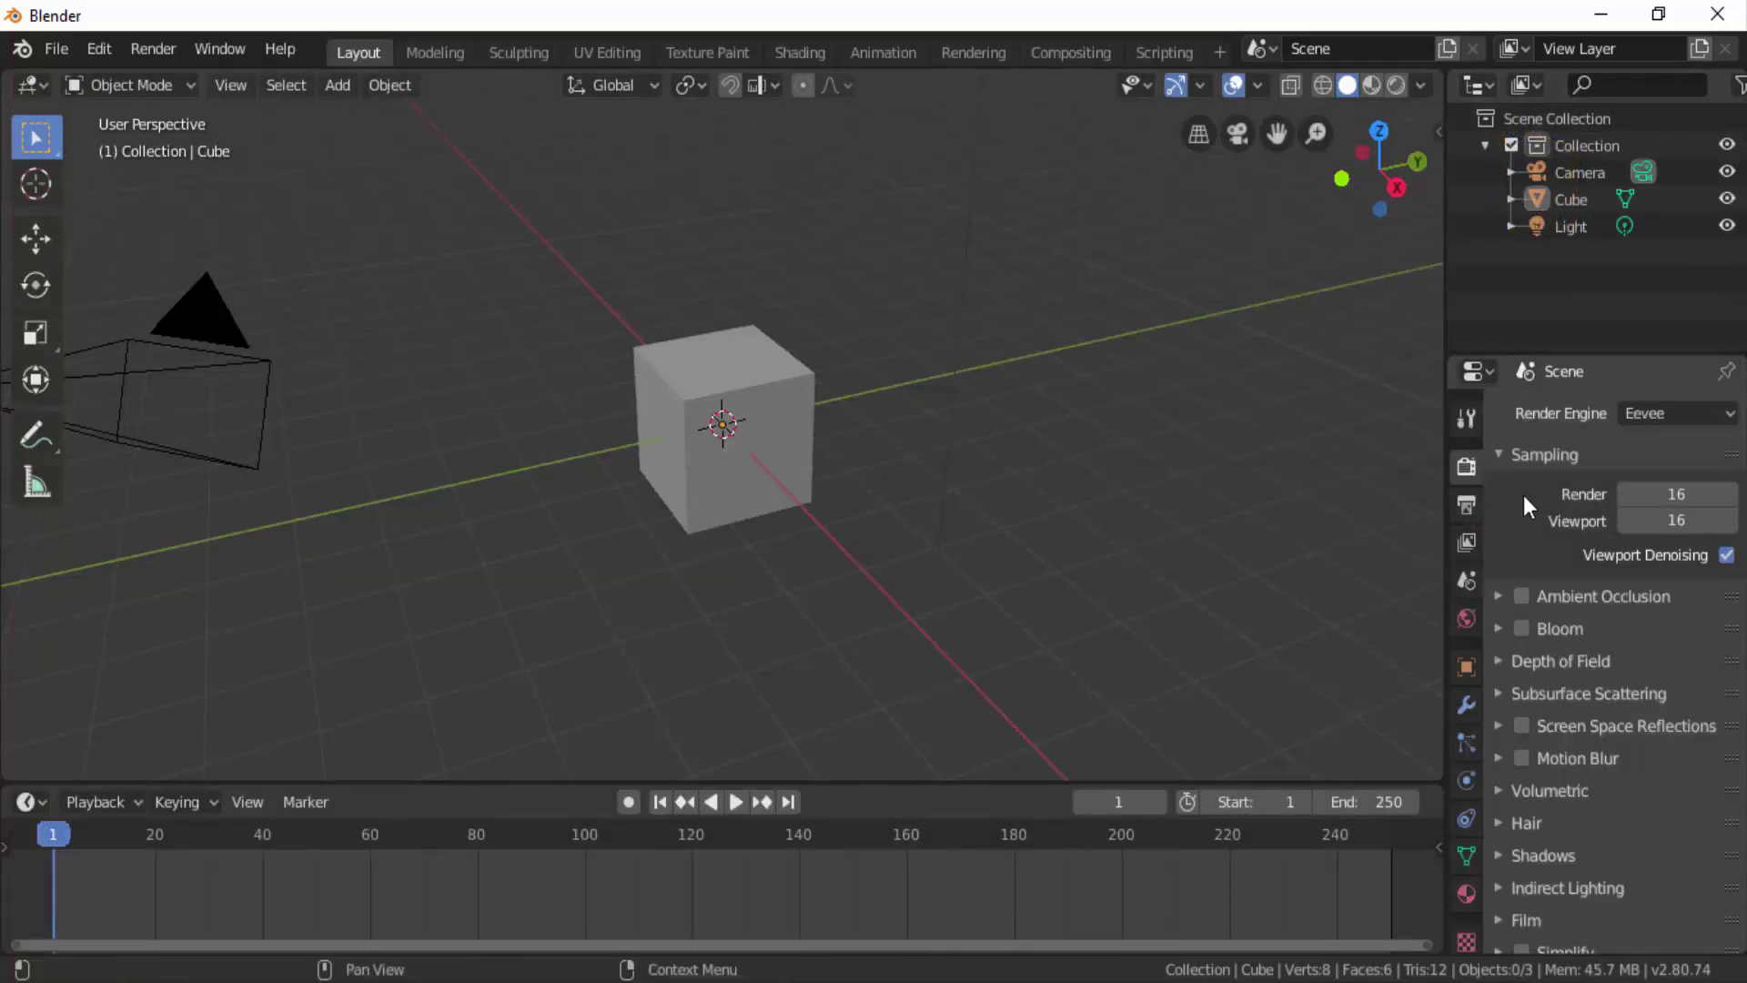
Assign Azul polido to the default cube and switch the viewport to Material Preview.
{"action": "left_click", "coordinate": [1465, 890]}
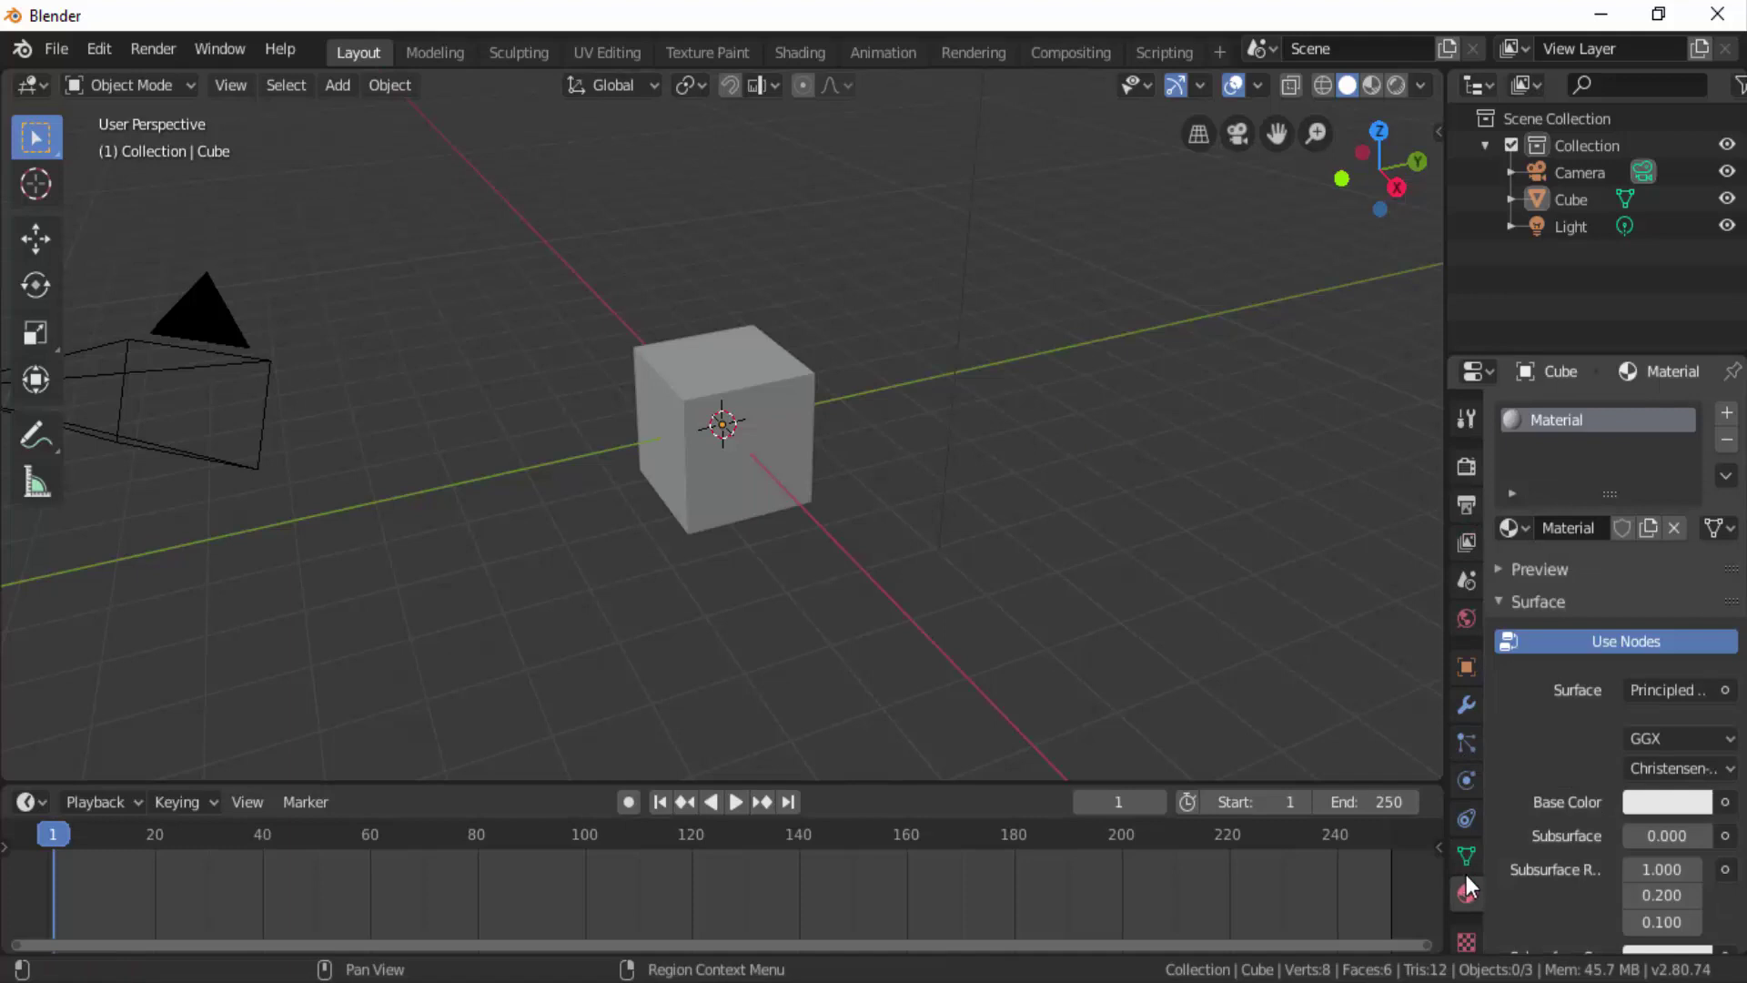
{"action": "left_click", "coordinate": [1528, 526]}
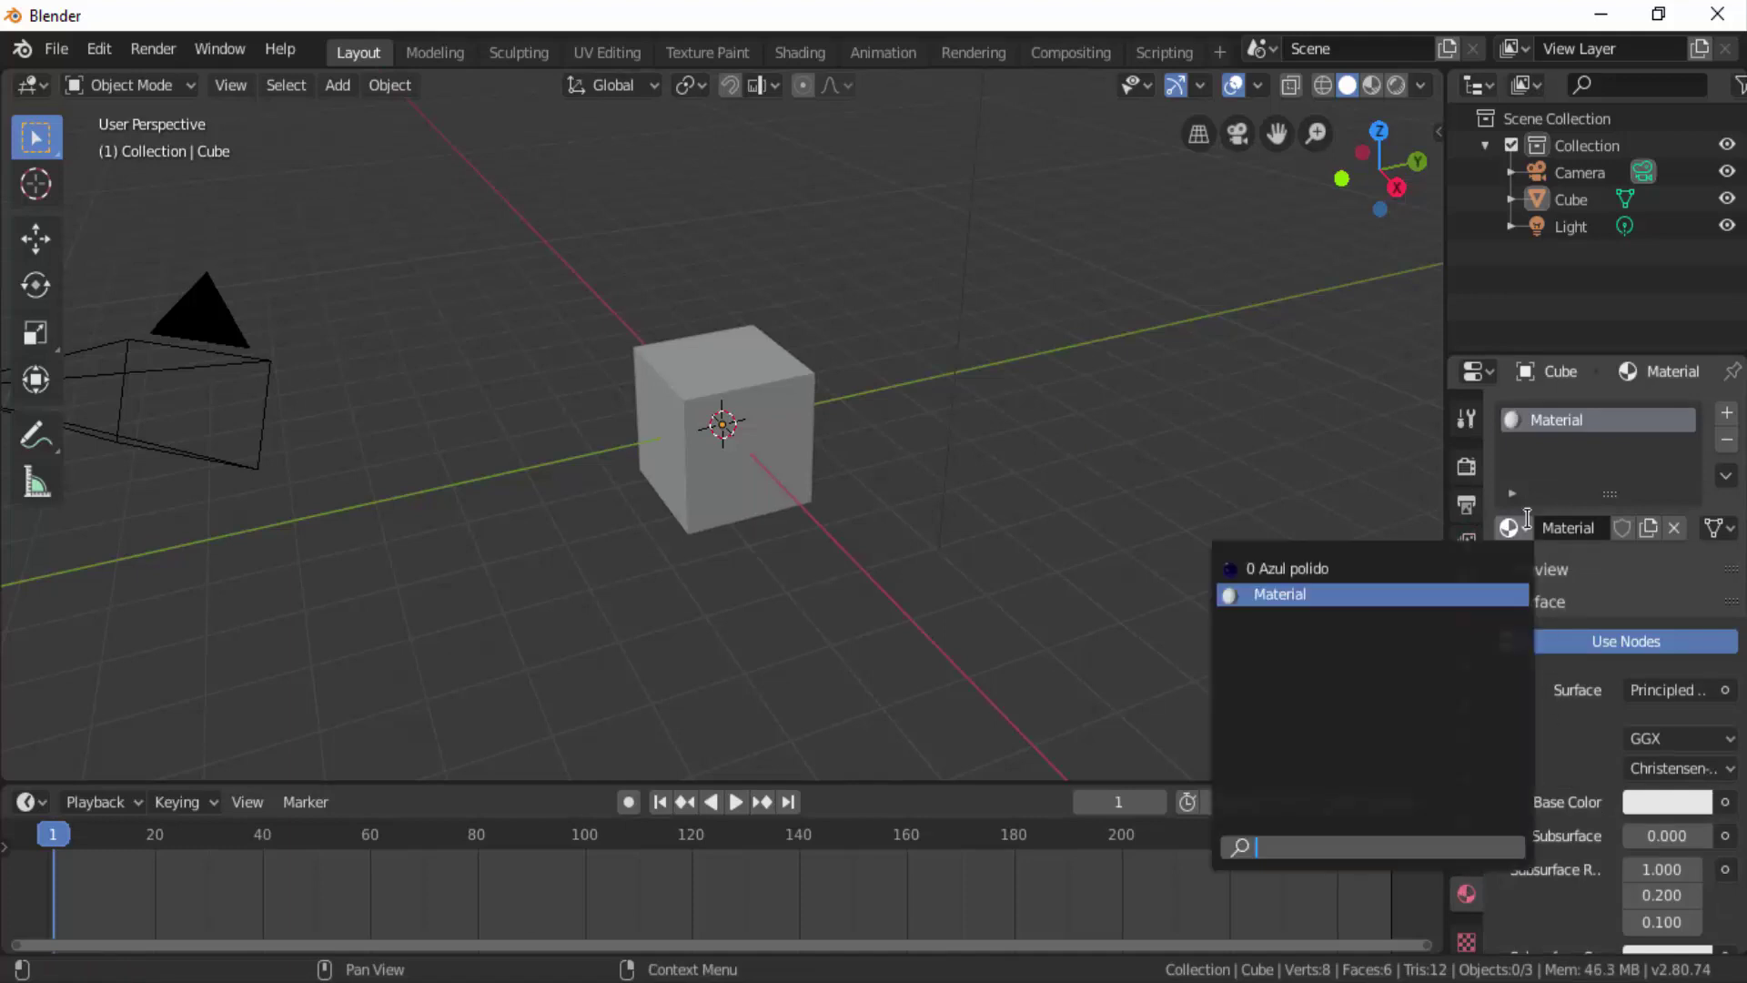
{"action": "left_click", "coordinate": [1311, 568]}
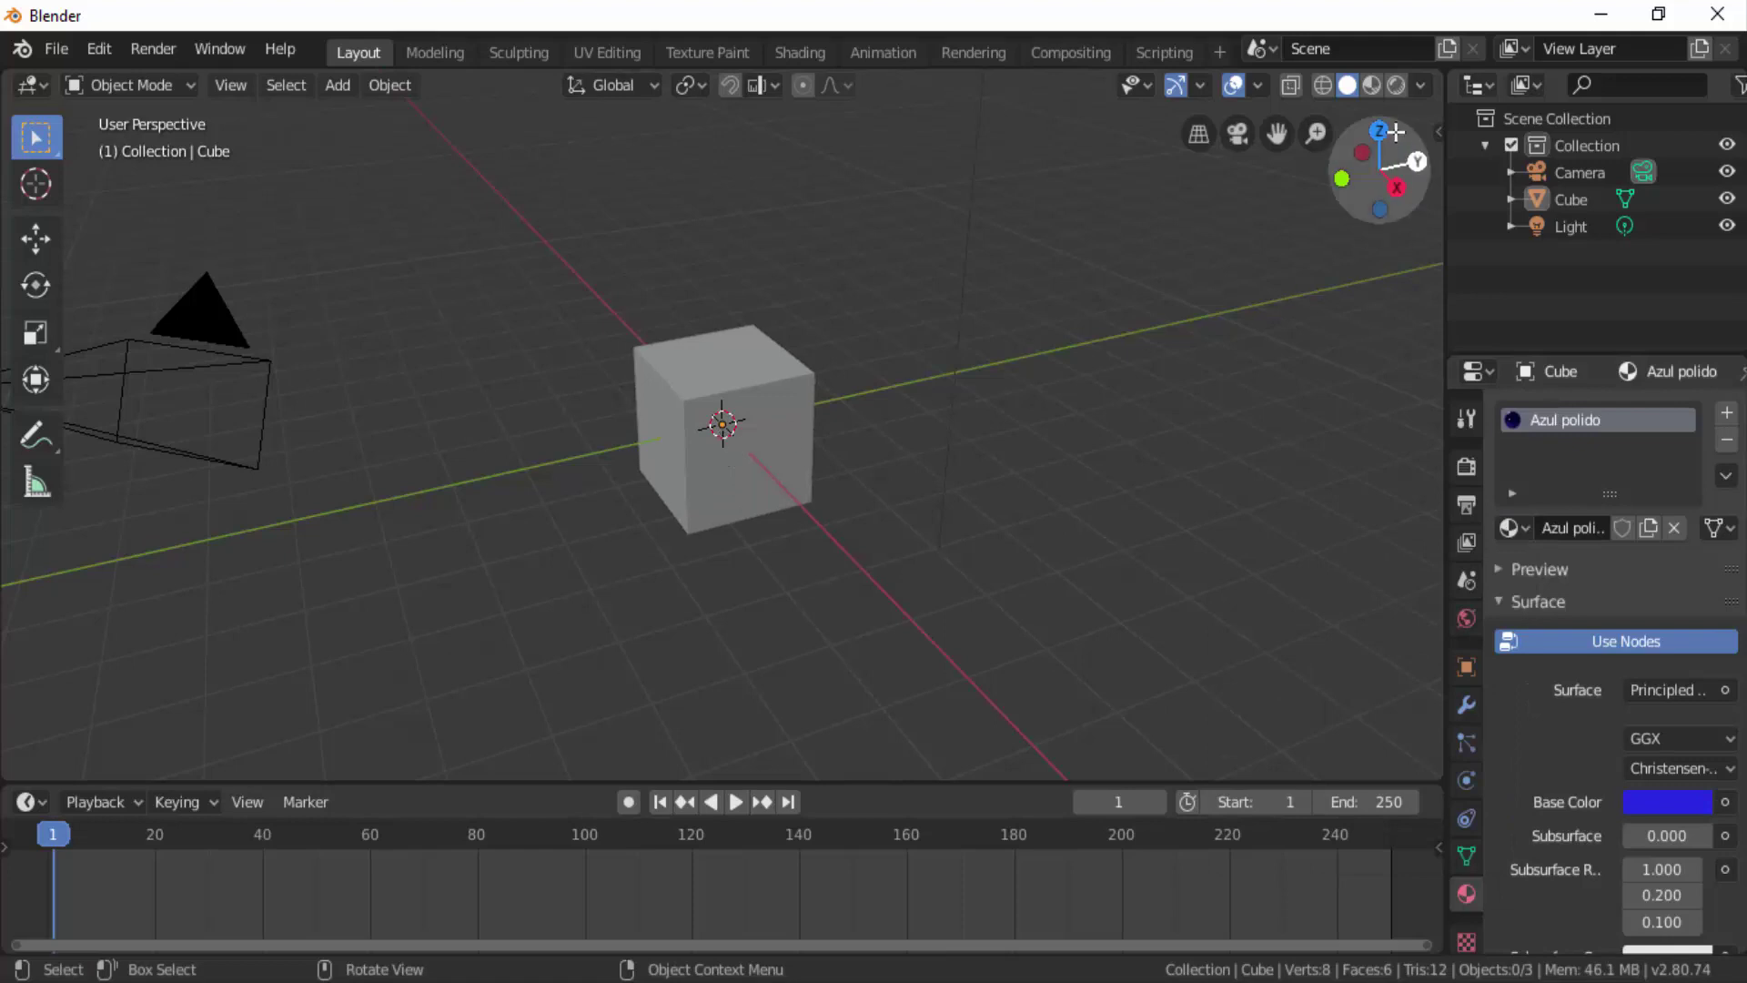
{"action": "left_click", "coordinate": [1371, 85]}
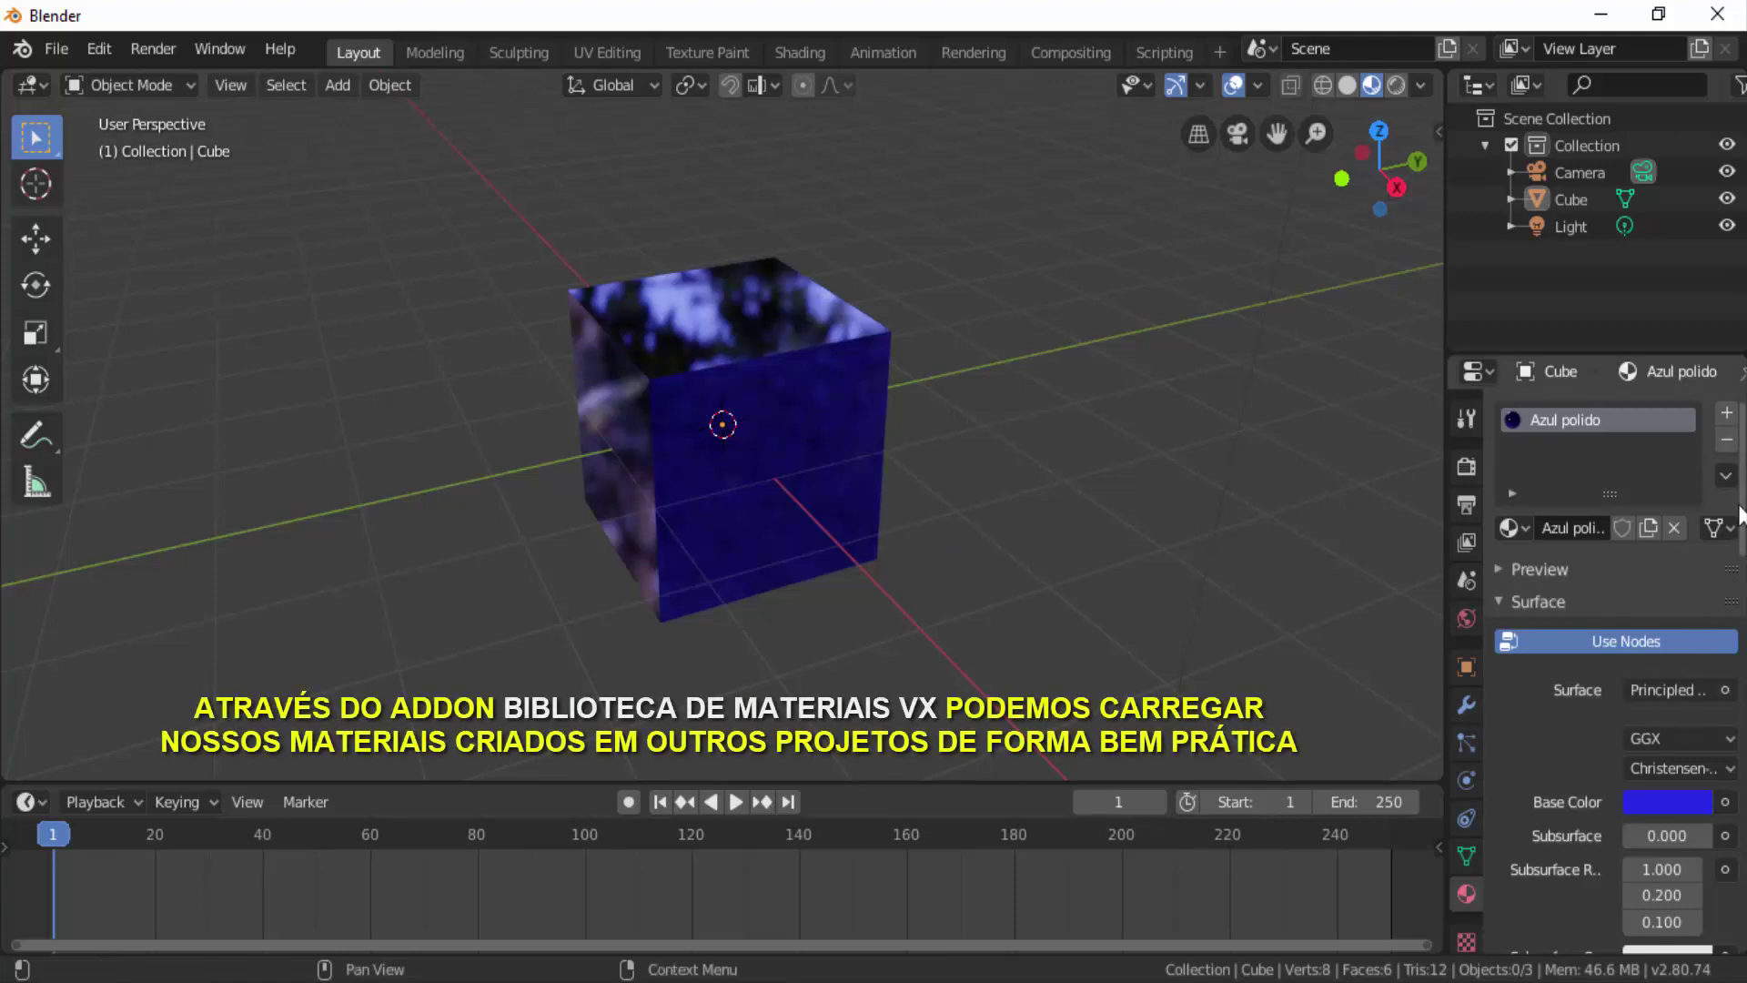
Scroll down to the empty Material Library VX panel and open the Edit menu.
{"action": "scroll", "coordinate": [1681, 728], "scroll_direction": "down", "scroll_amount": 6}
{"action": "scroll", "coordinate": [1681, 728], "scroll_direction": "down", "scroll_amount": 10}
{"action": "scroll", "coordinate": [1620, 728], "scroll_direction": "down", "scroll_amount": 5}
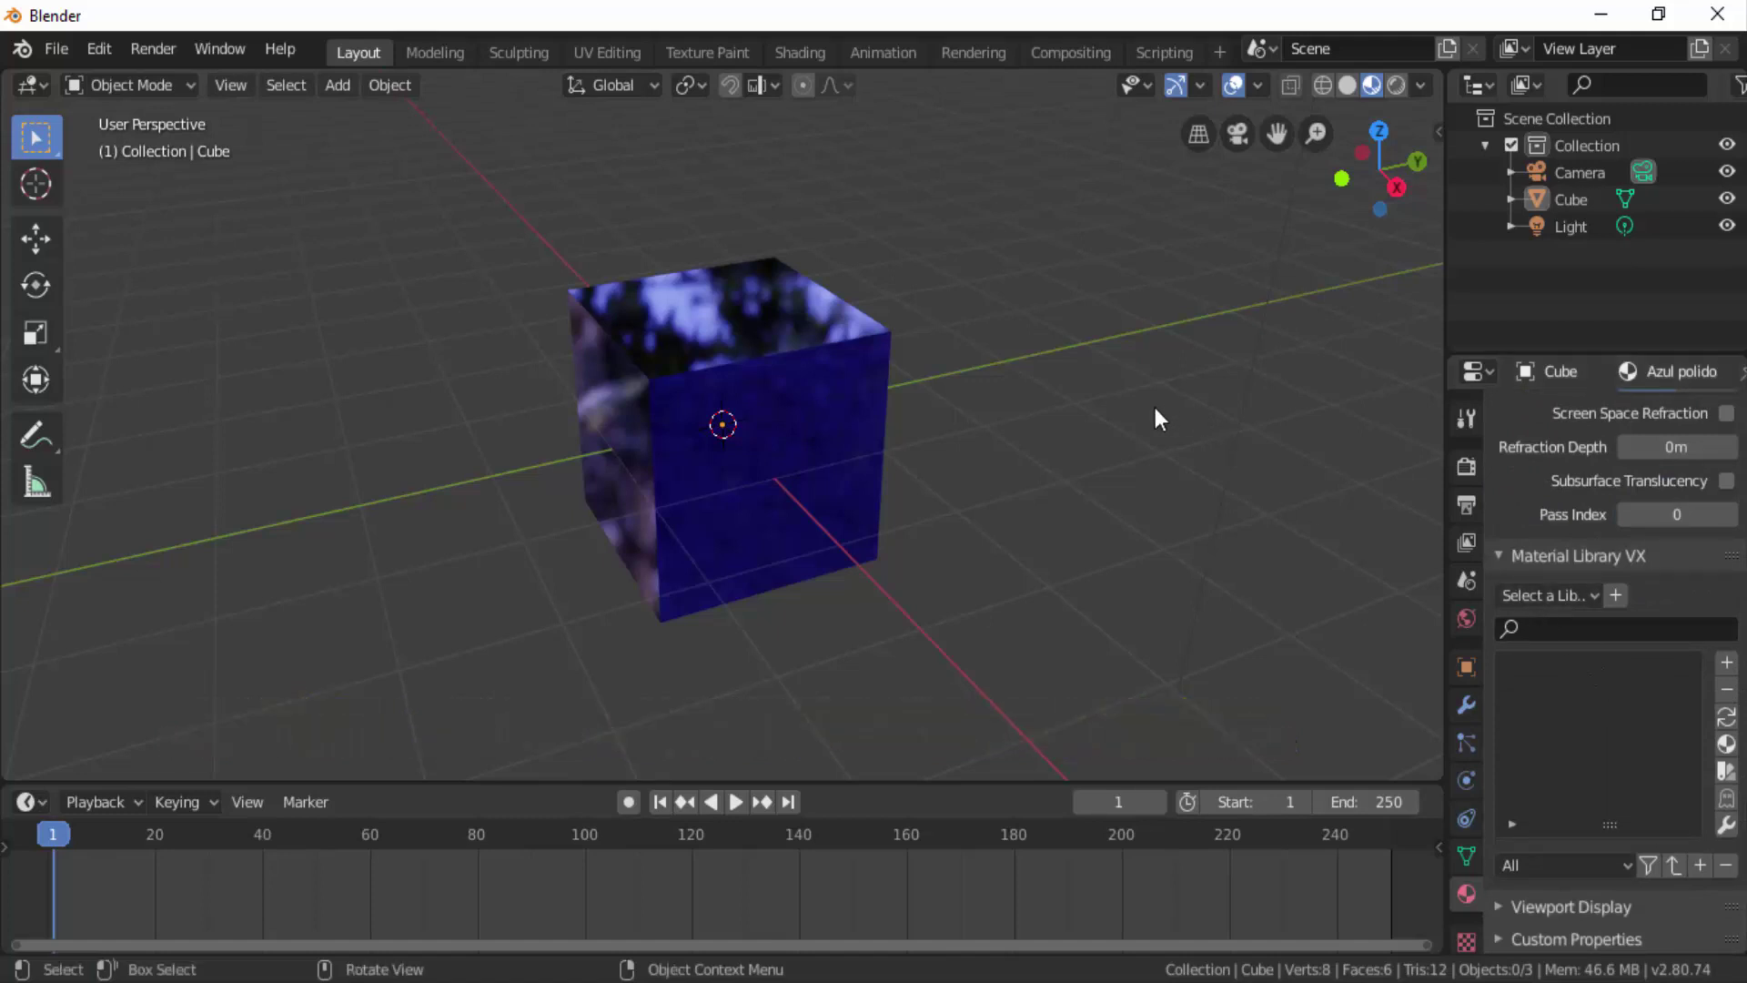
{"action": "left_click", "coordinate": [112, 47]}
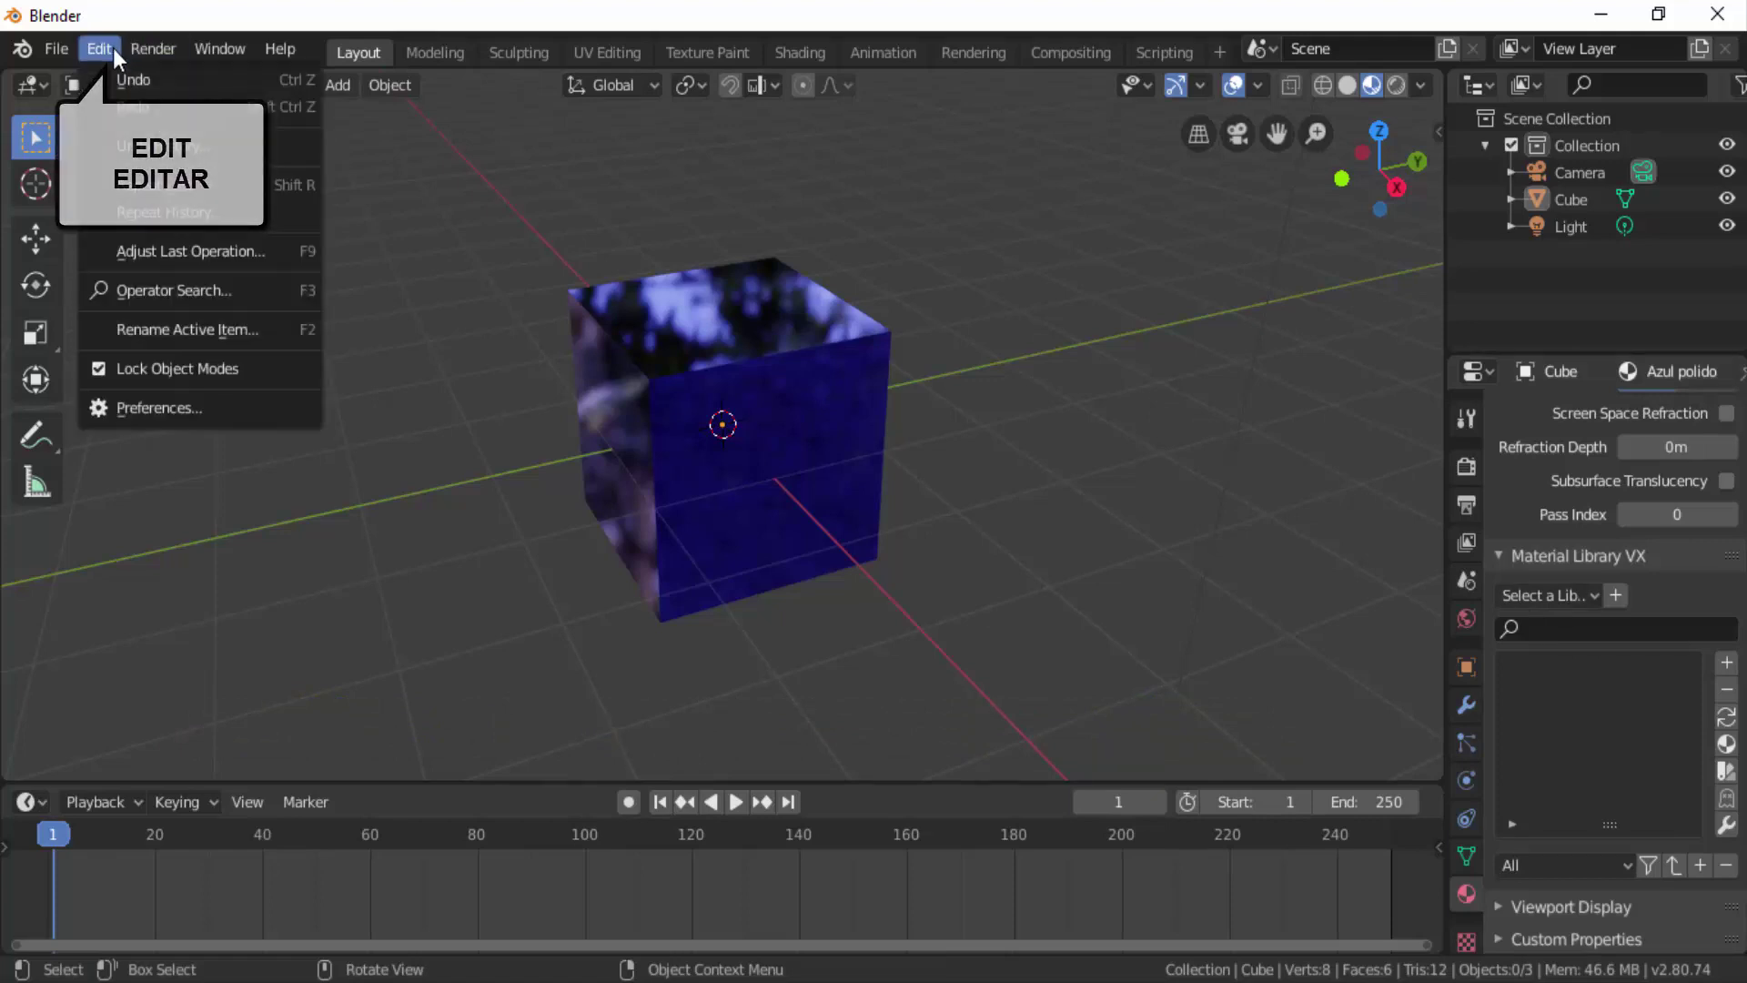
Search the add-ons for 'mater' and expand the Material: Material Library settings.
{"action": "left_click", "coordinate": [137, 412]}
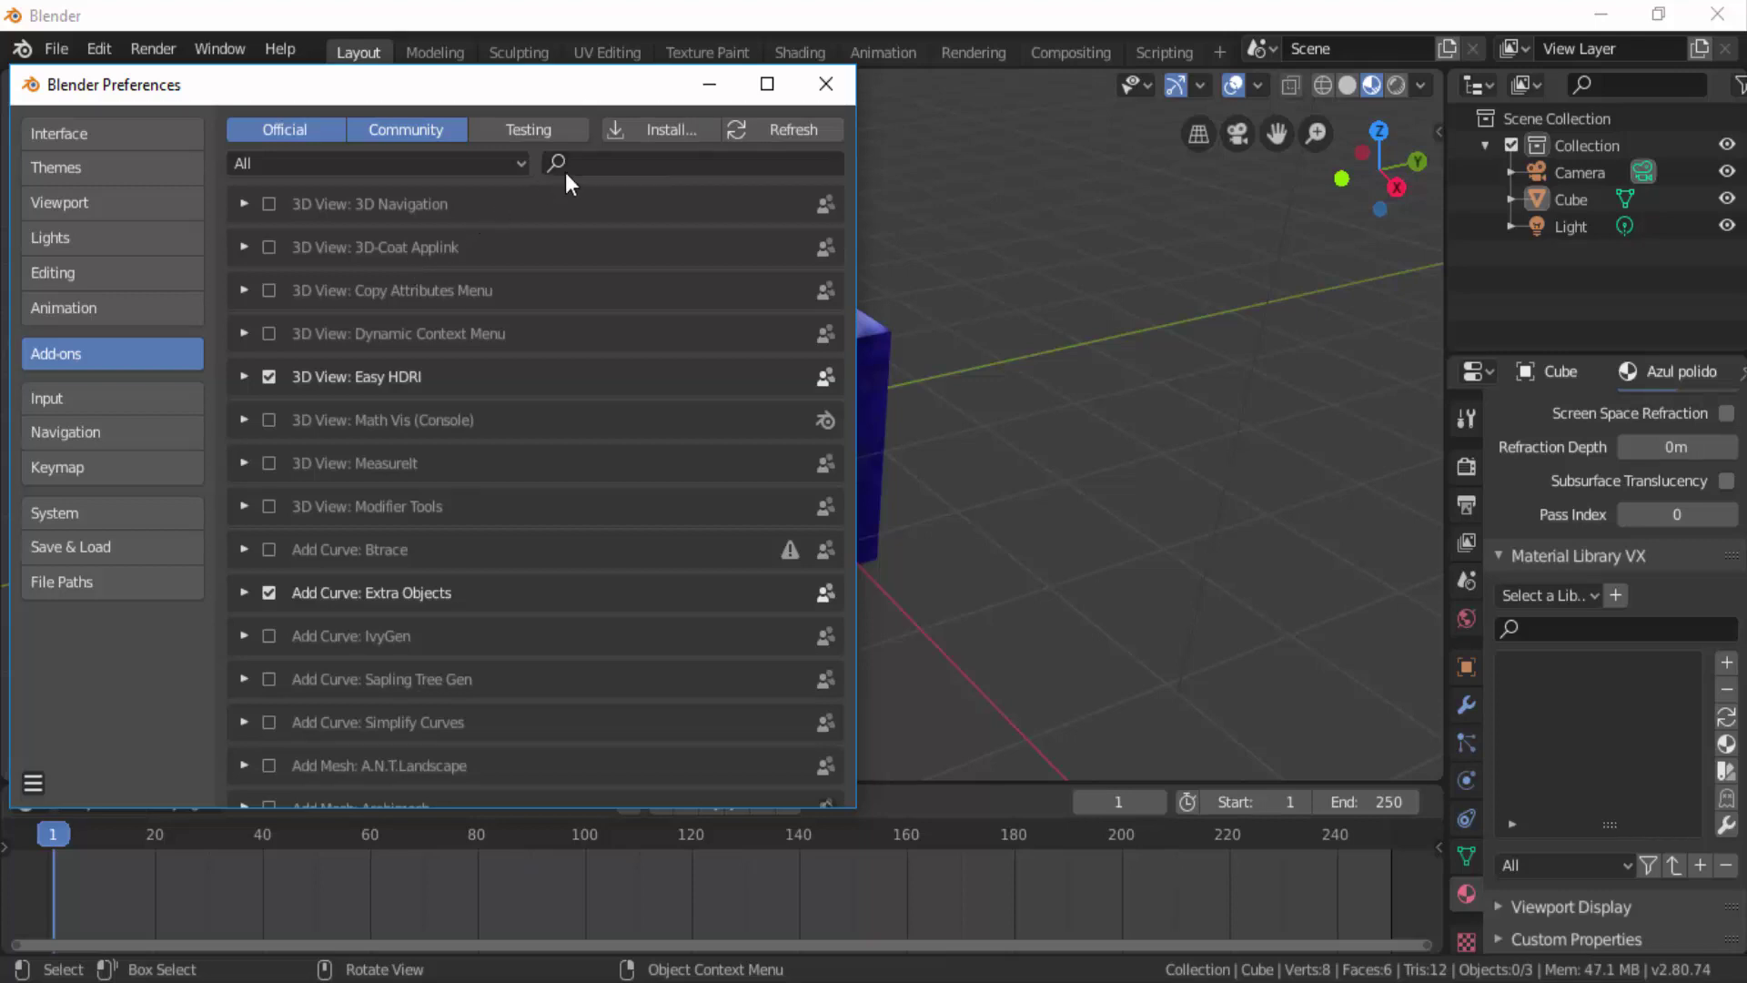
{"action": "left_click", "coordinate": [592, 165]}
{"action": "type", "text": "m"}
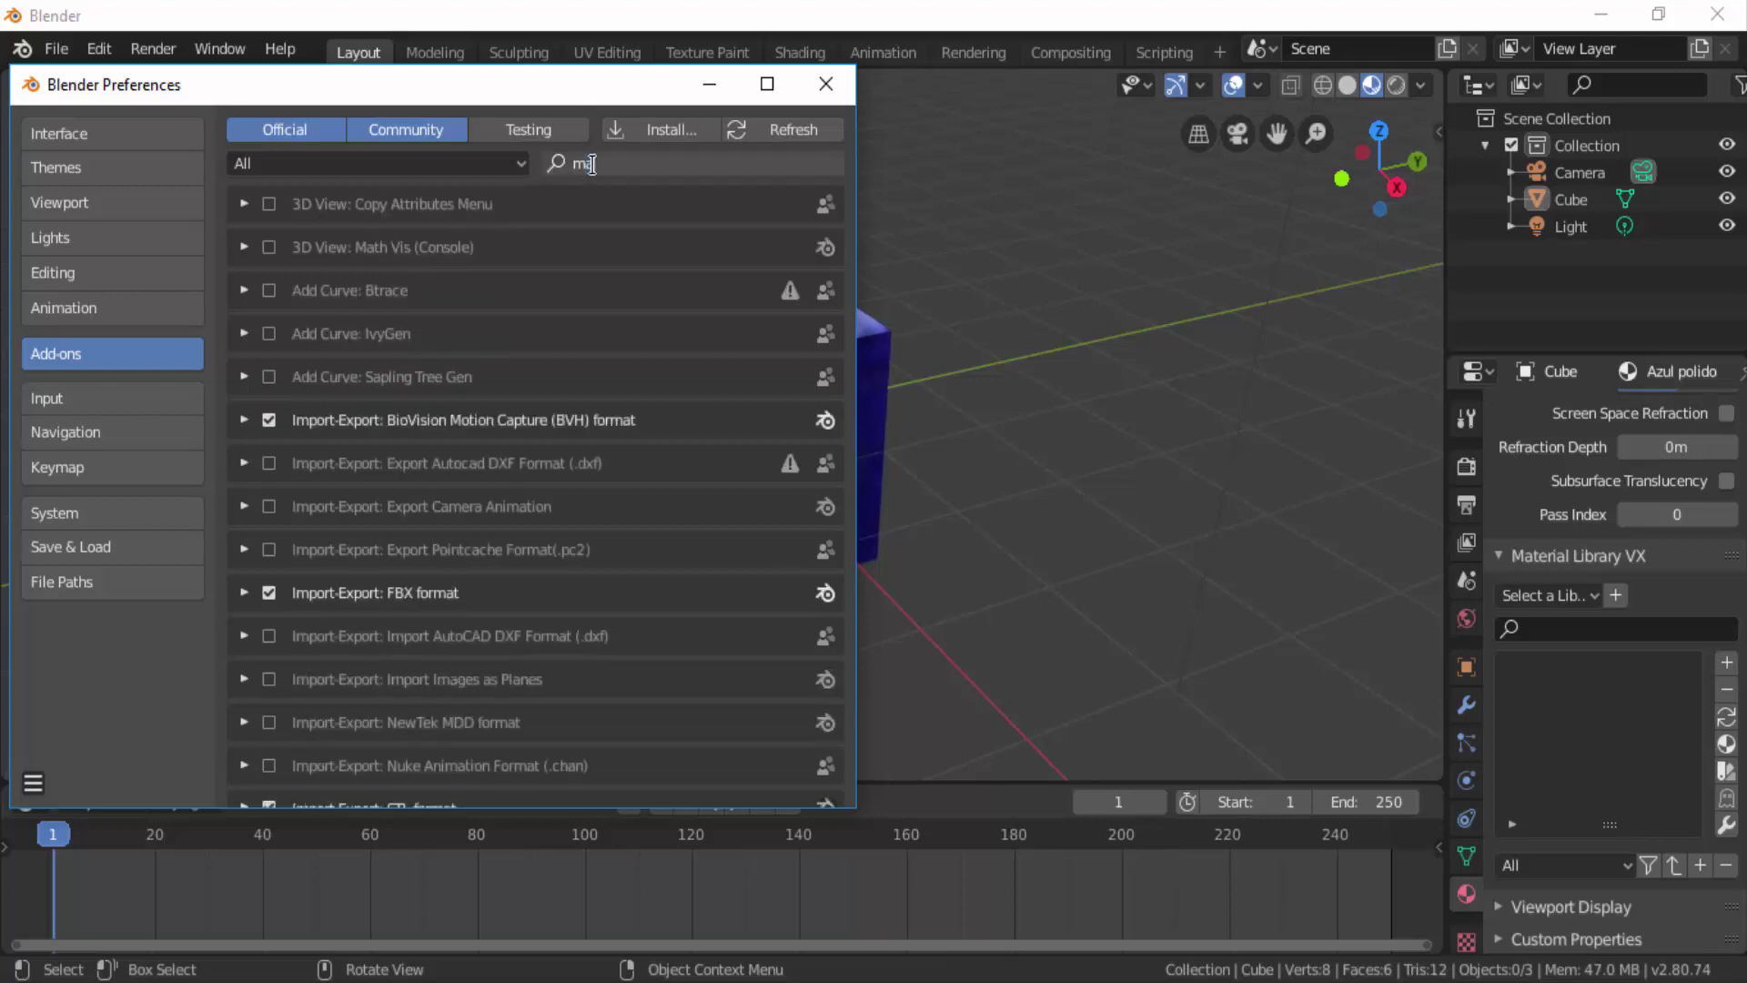
{"action": "type", "text": "ater"}
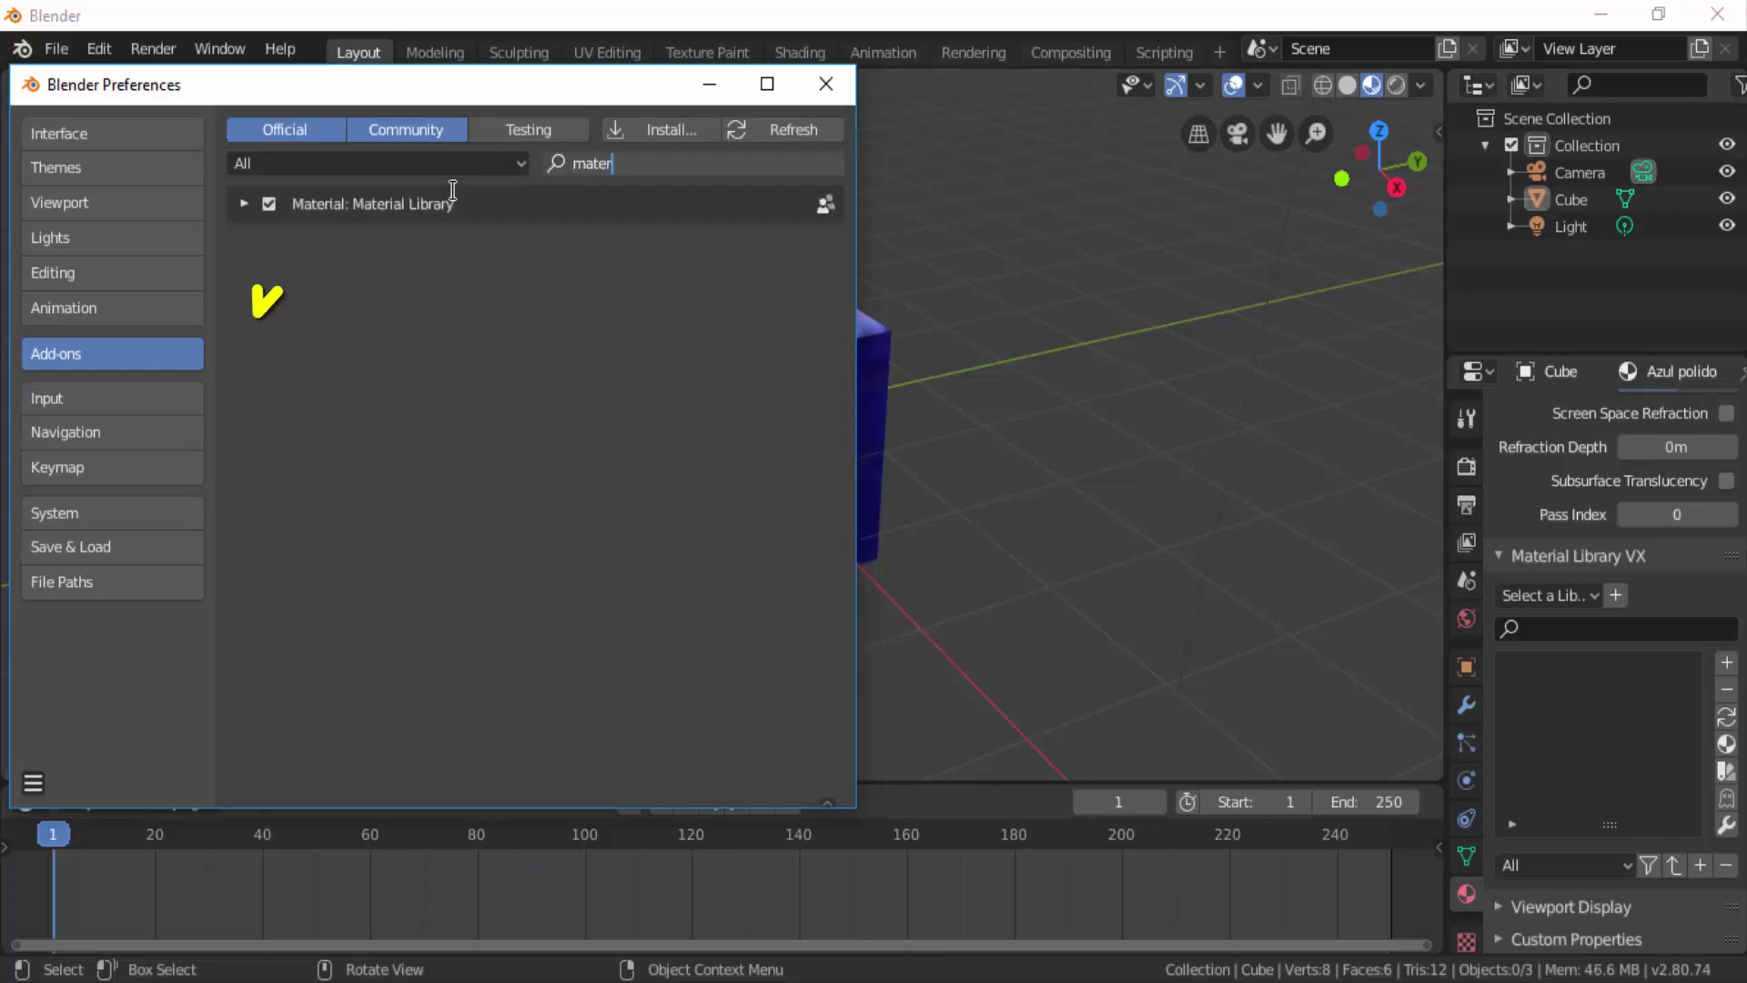
{"action": "left_click", "coordinate": [243, 205]}
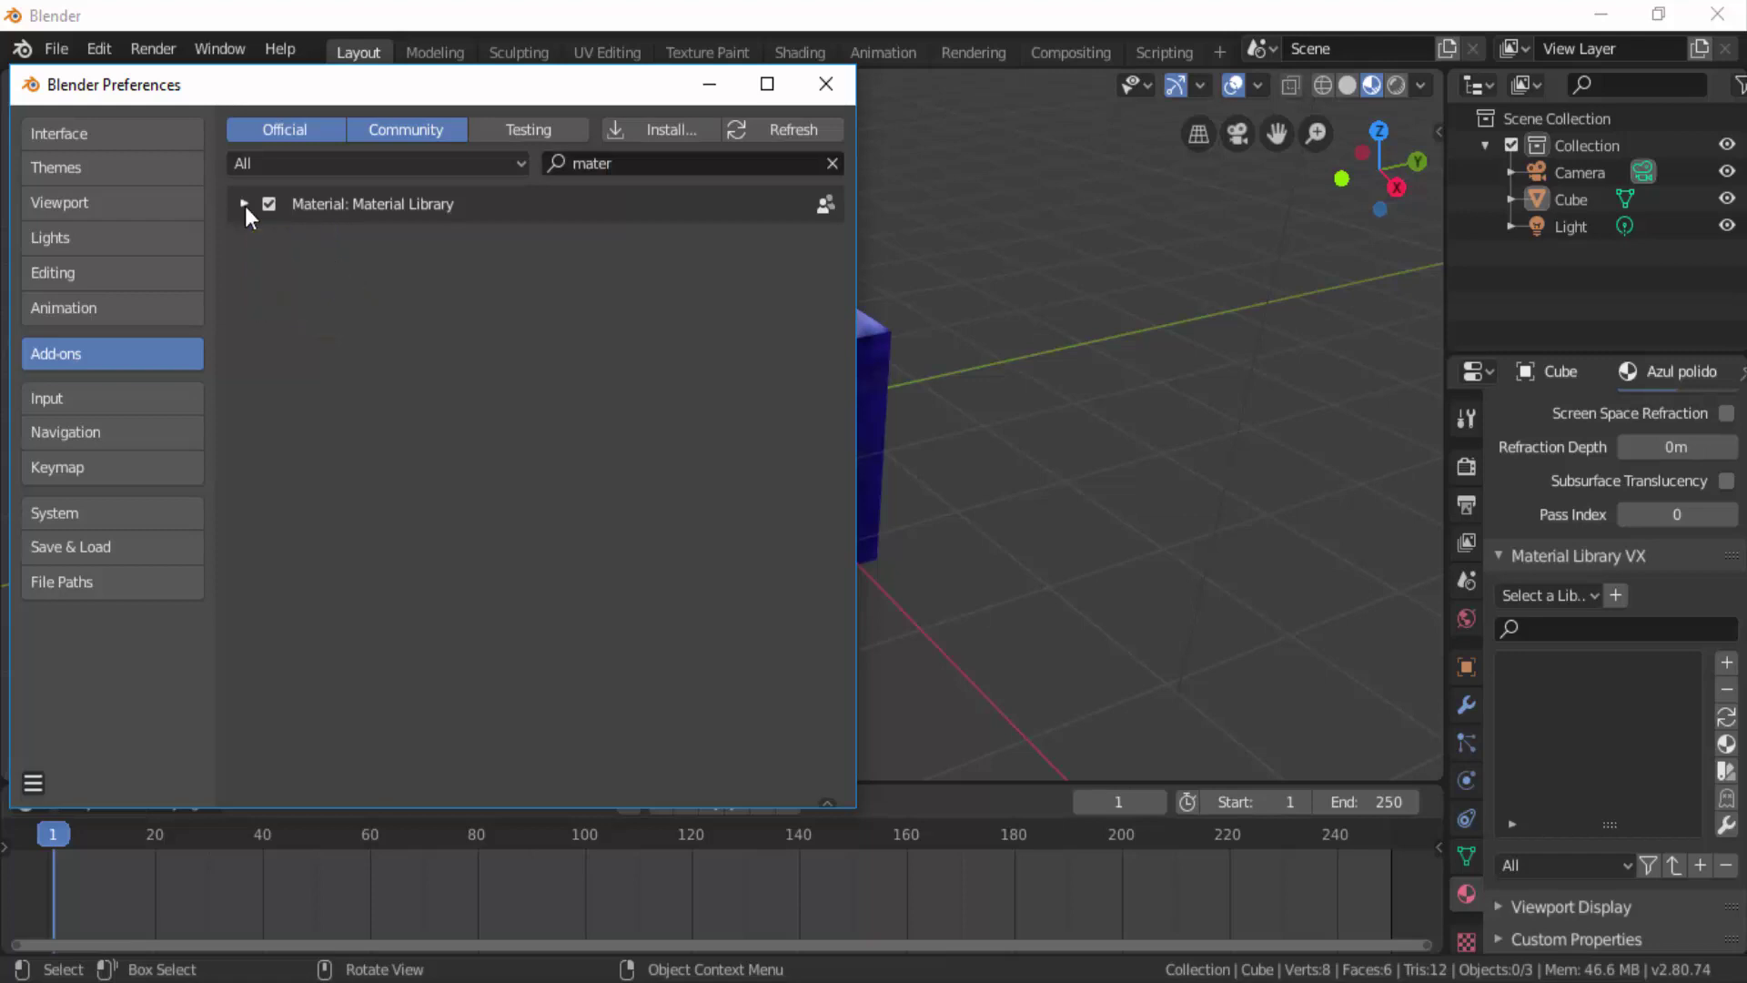
{"action": "left_click", "coordinate": [244, 205]}
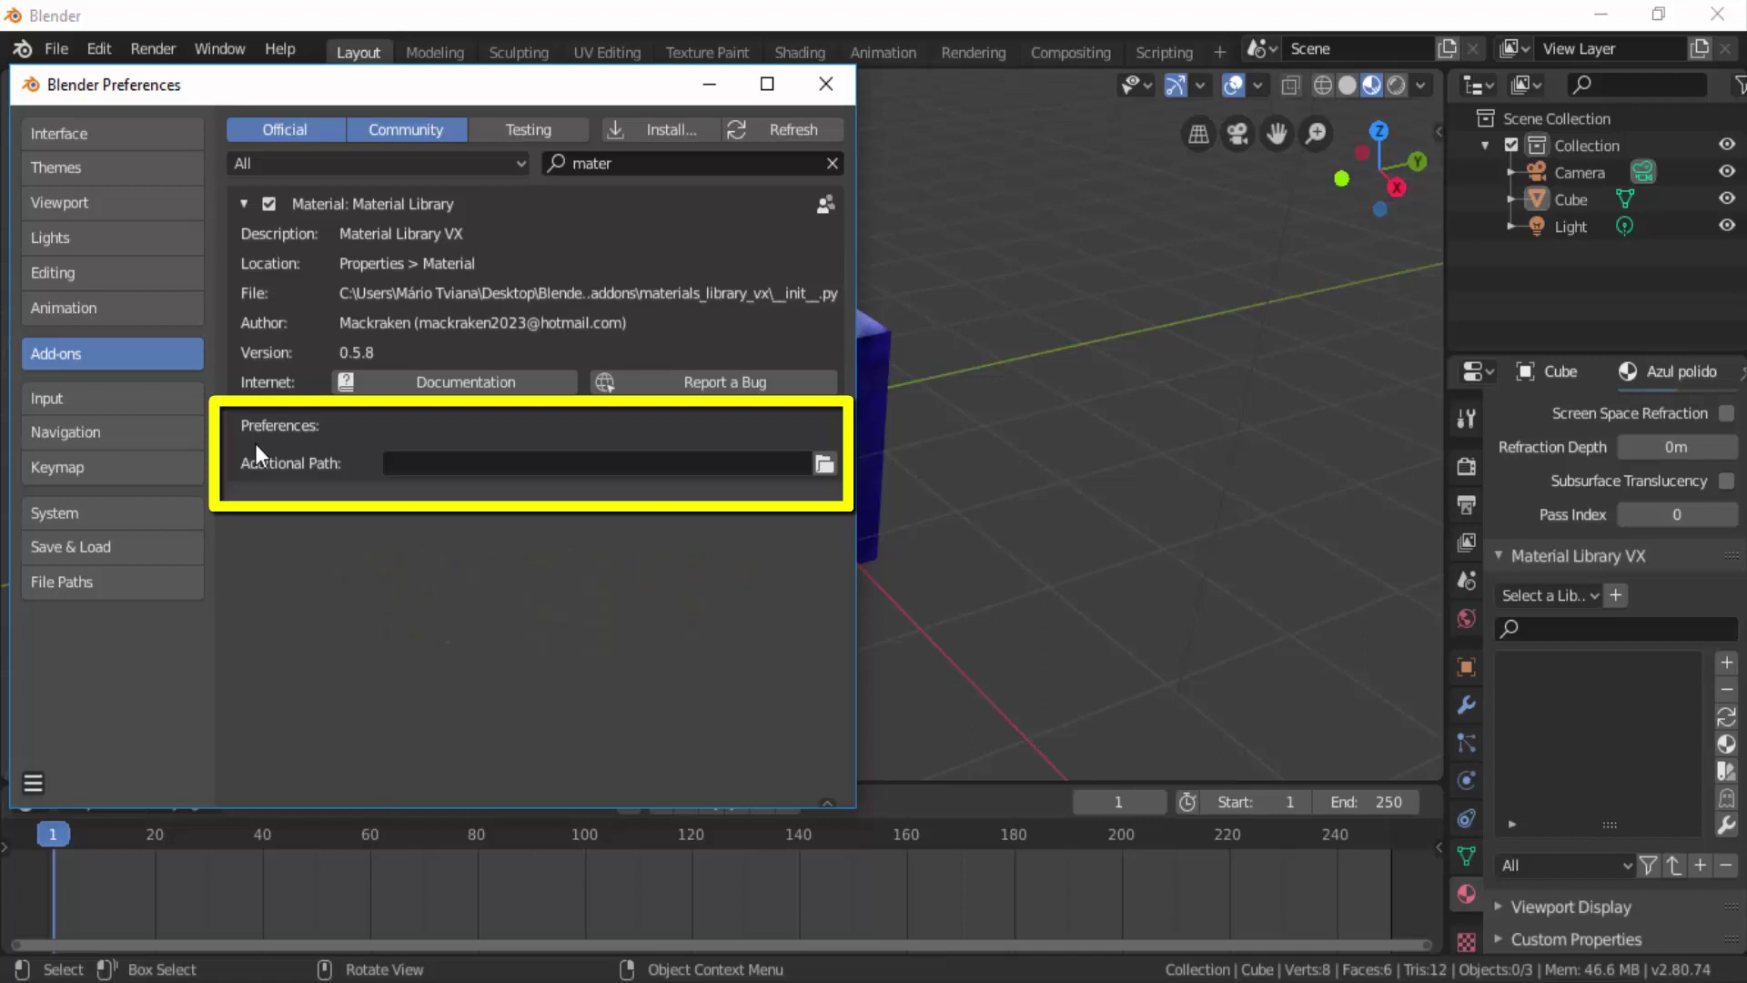
Set the add-on's Additional Path to Documents\Blender 3D - Biblioteca\MATERIAL.
{"action": "left_click", "coordinate": [823, 463]}
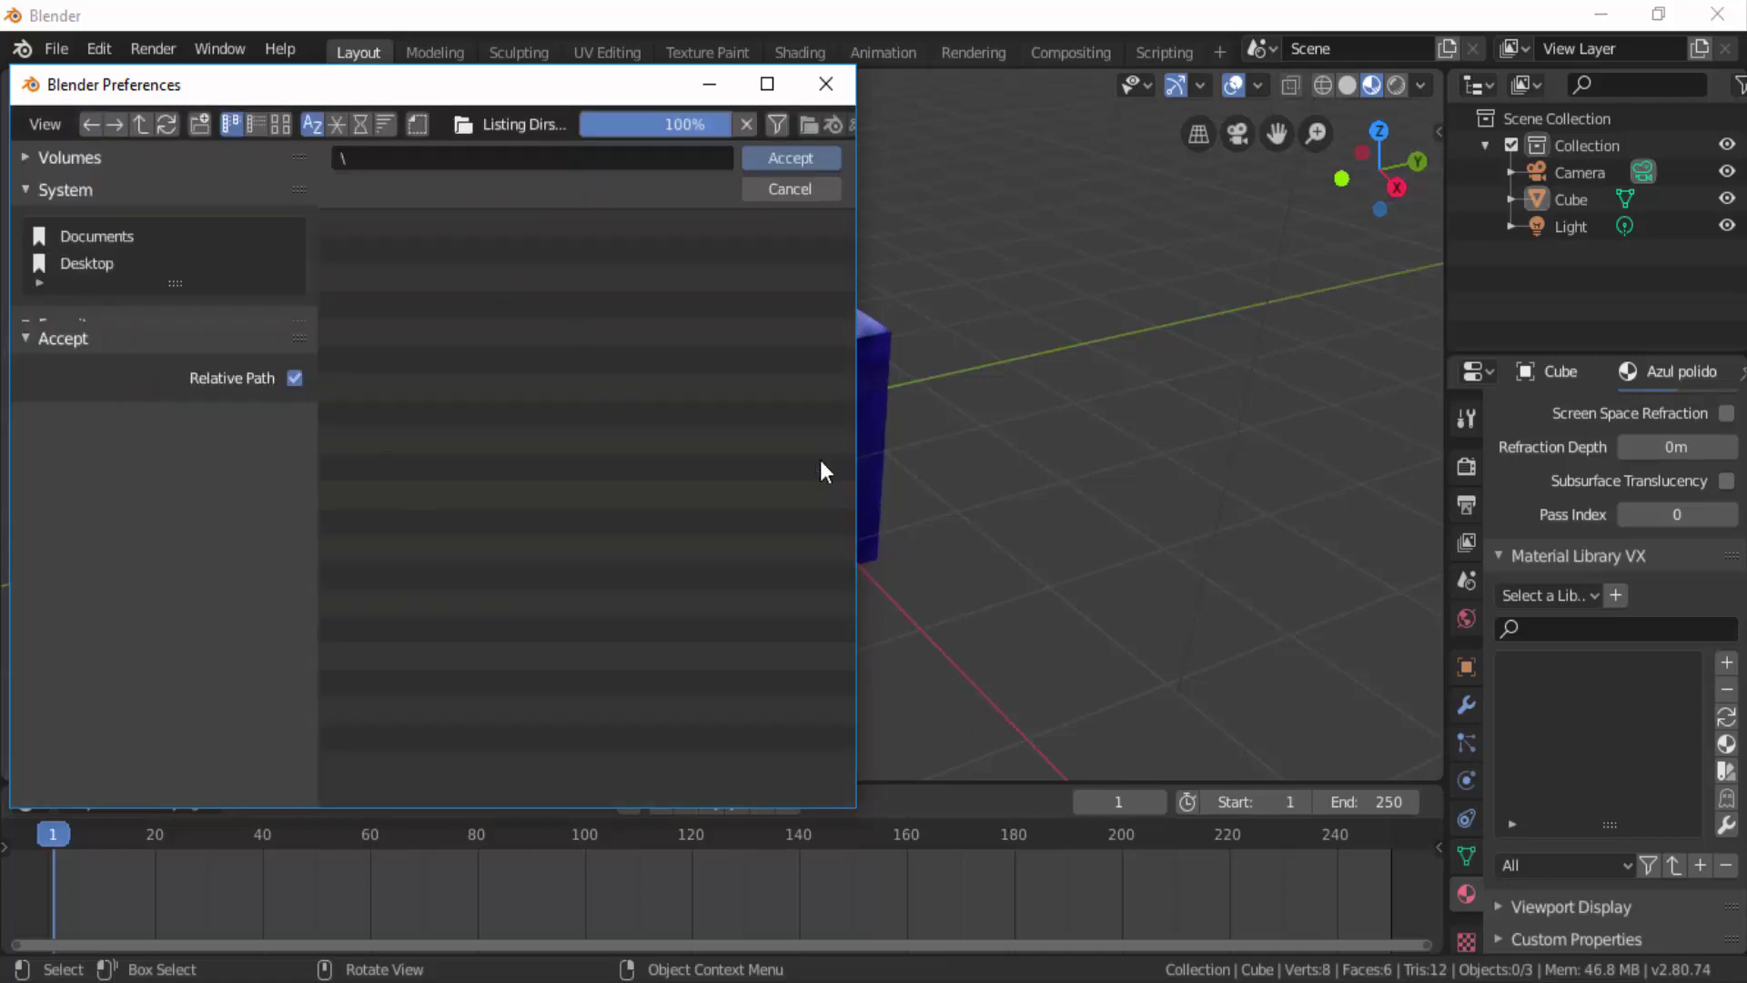
{"action": "left_click", "coordinate": [80, 237]}
{"action": "double_click", "coordinate": [448, 307]}
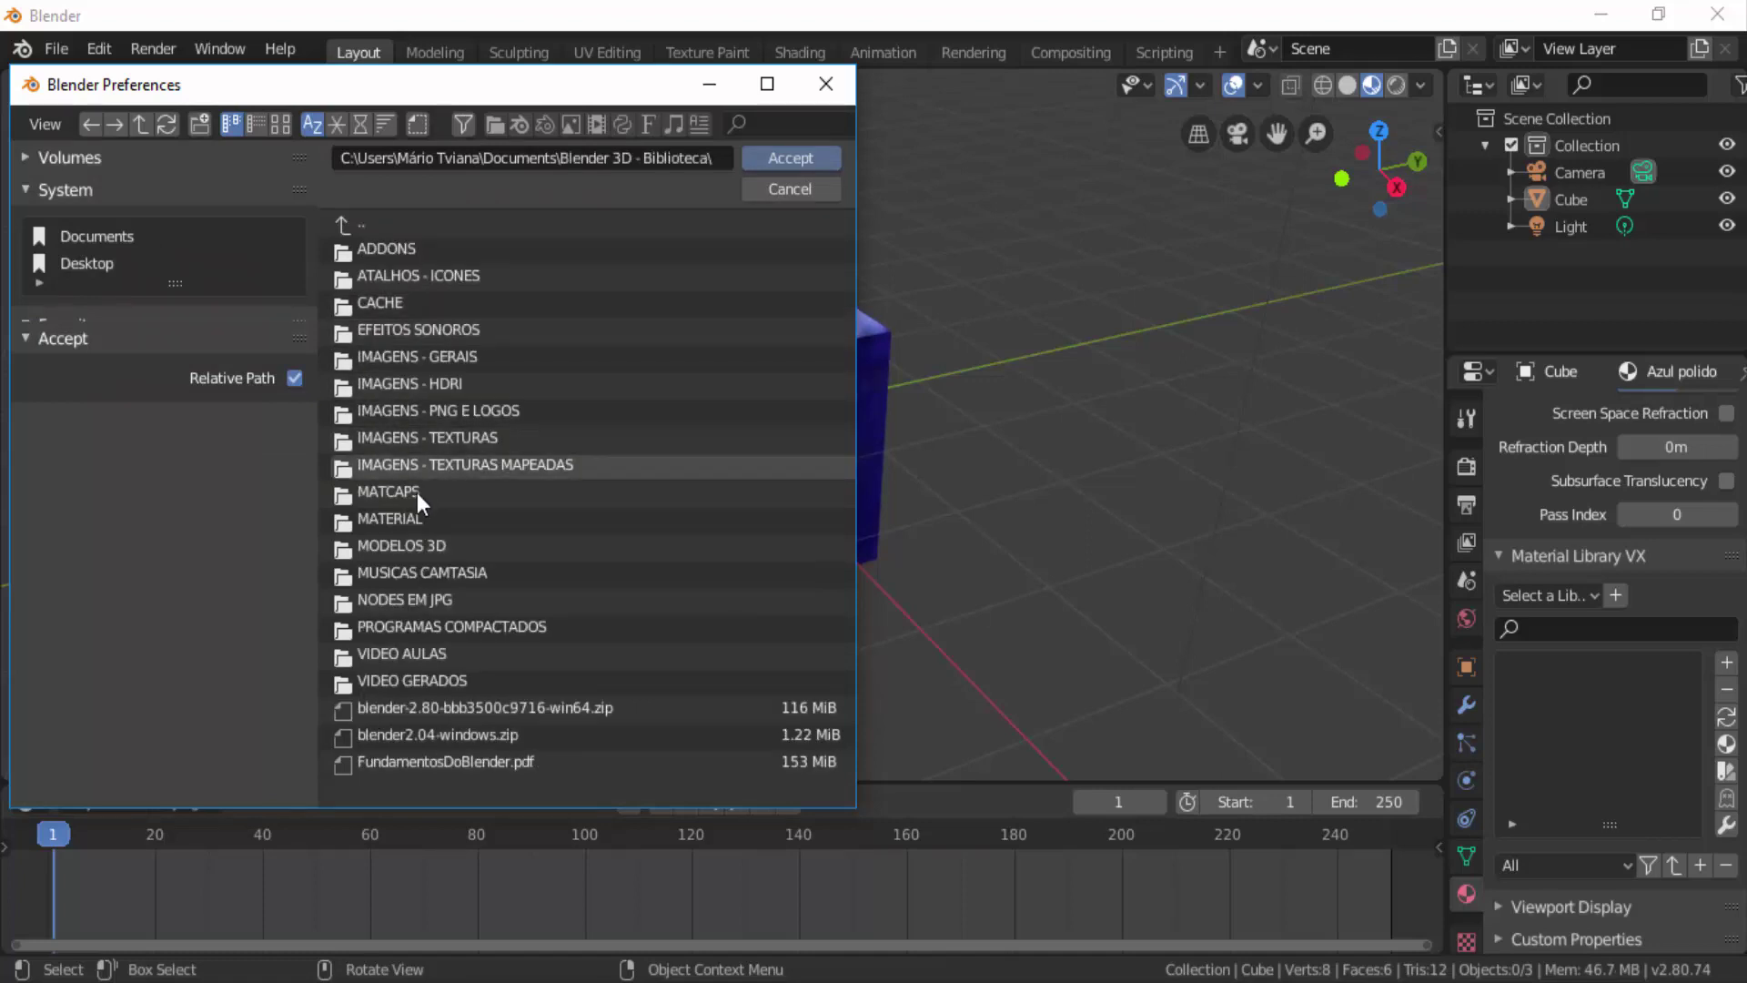
{"action": "double_click", "coordinate": [398, 514]}
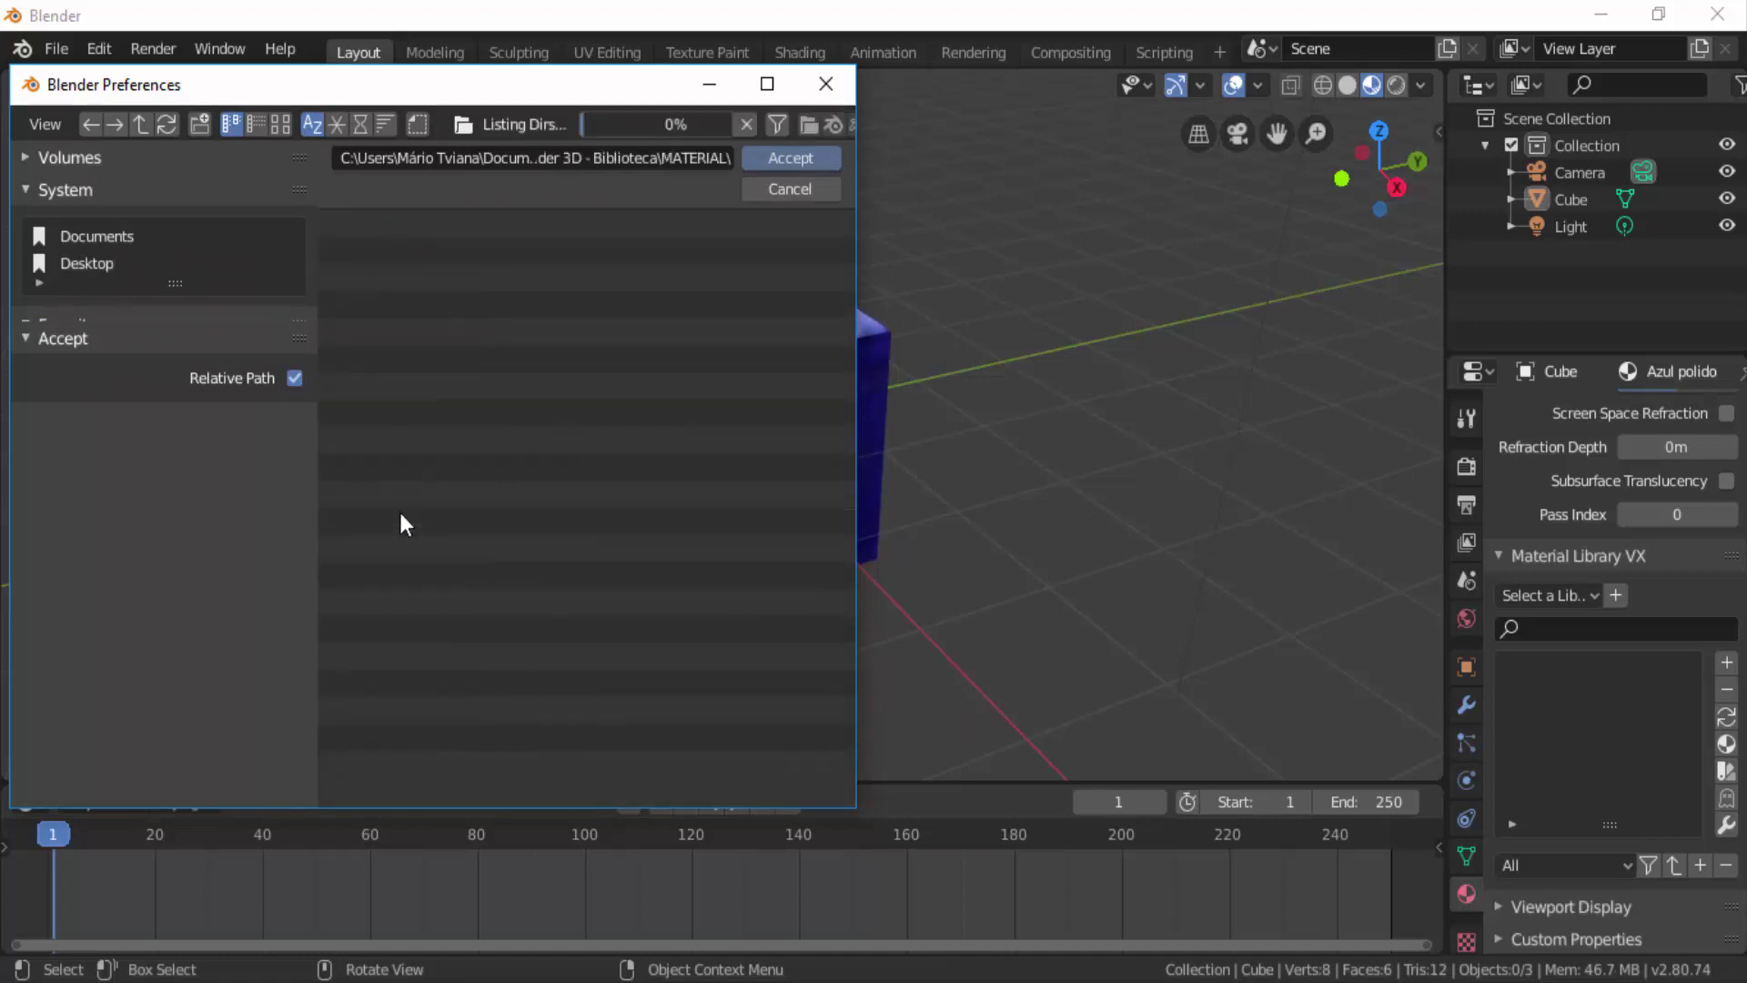
{"action": "left_click", "coordinate": [790, 158]}
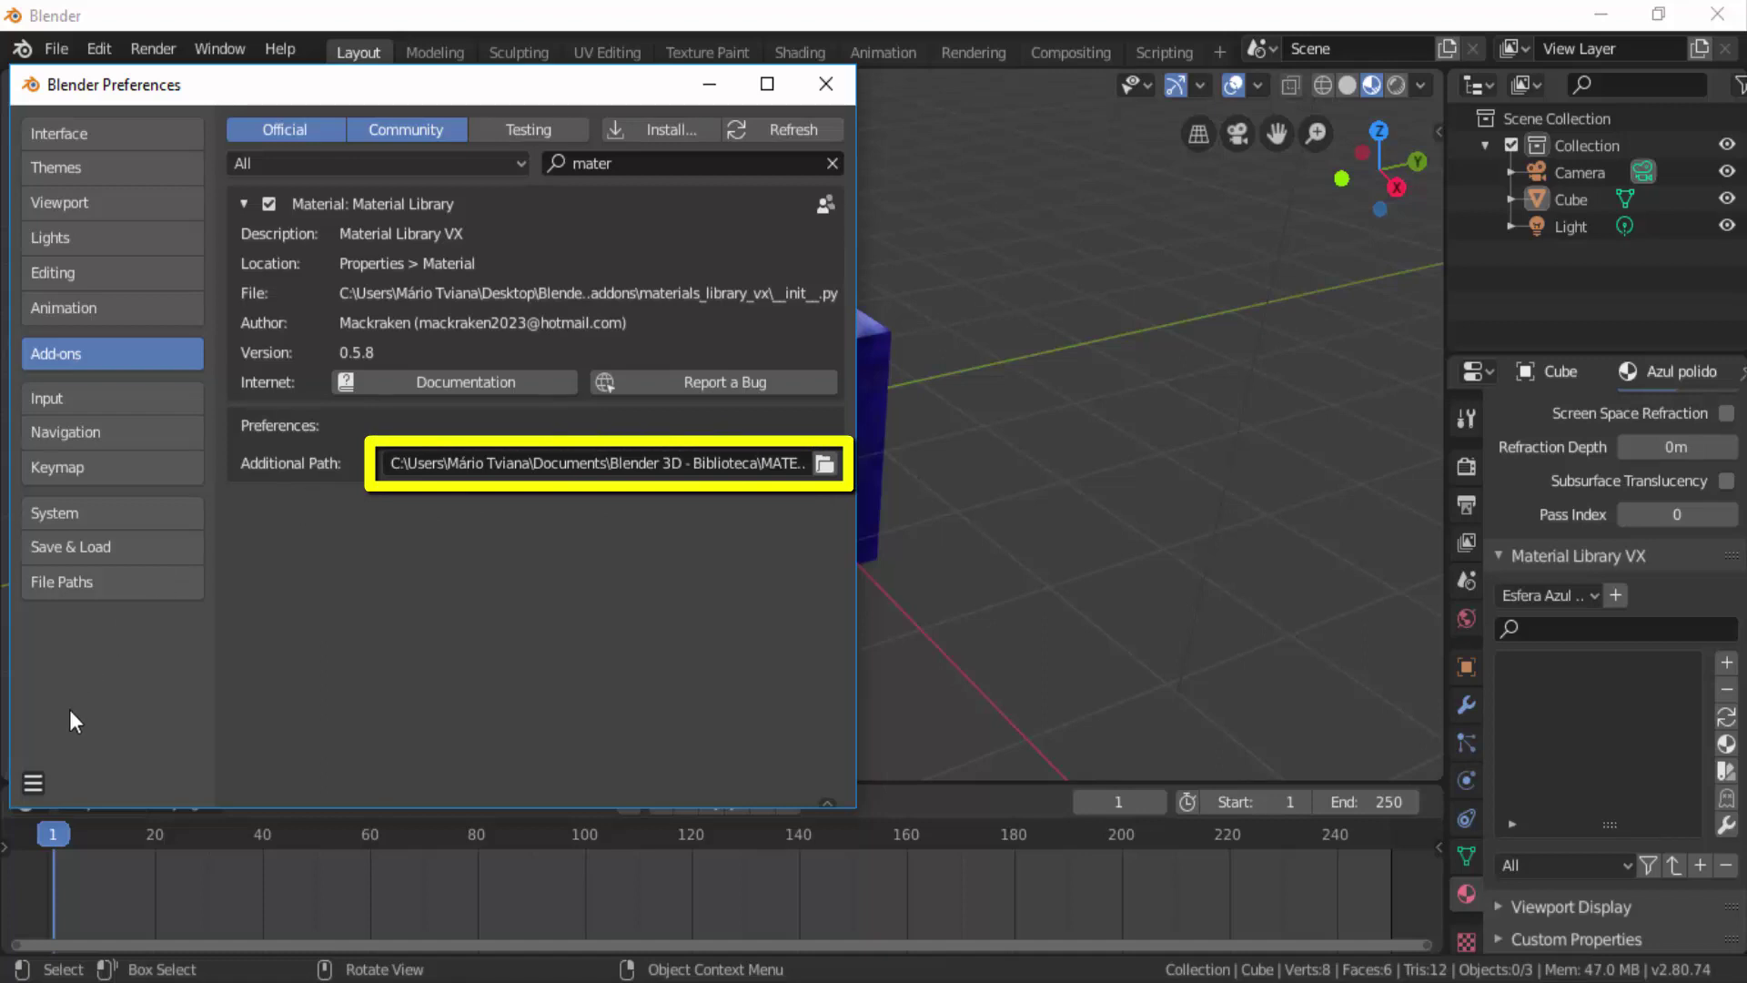
Save the current preferences state and close the Preferences window.
{"action": "left_click", "coordinate": [37, 778]}
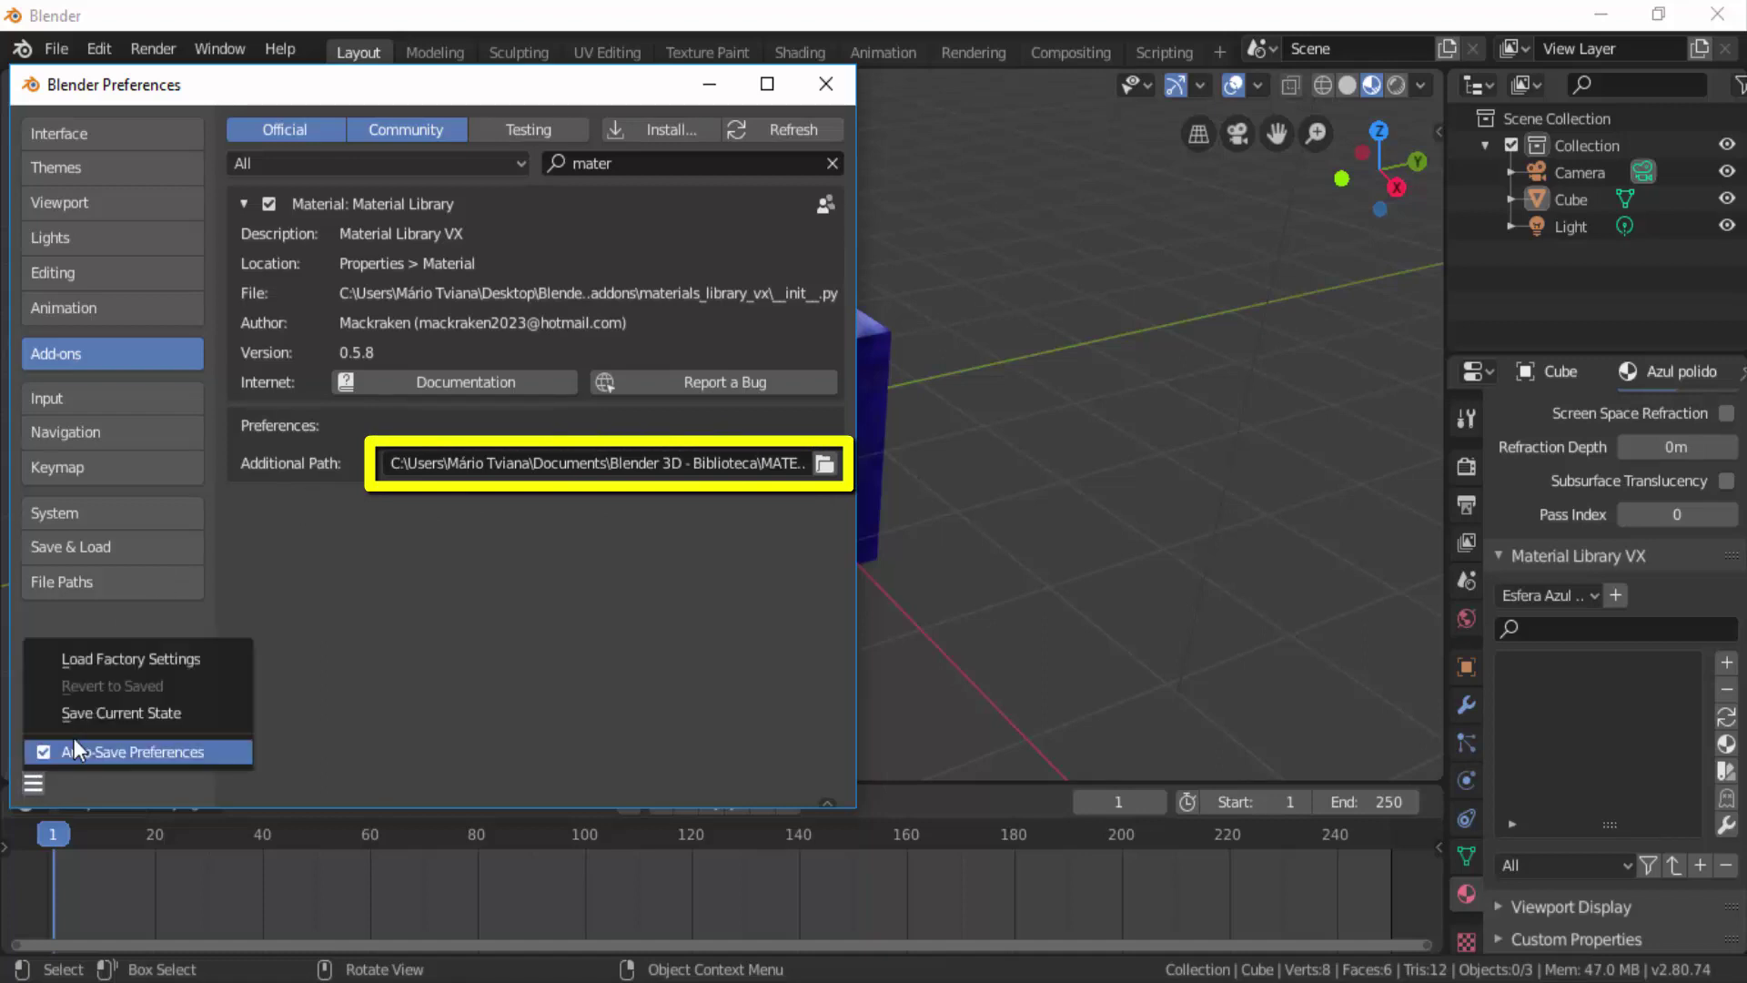
{"action": "left_click", "coordinate": [93, 711]}
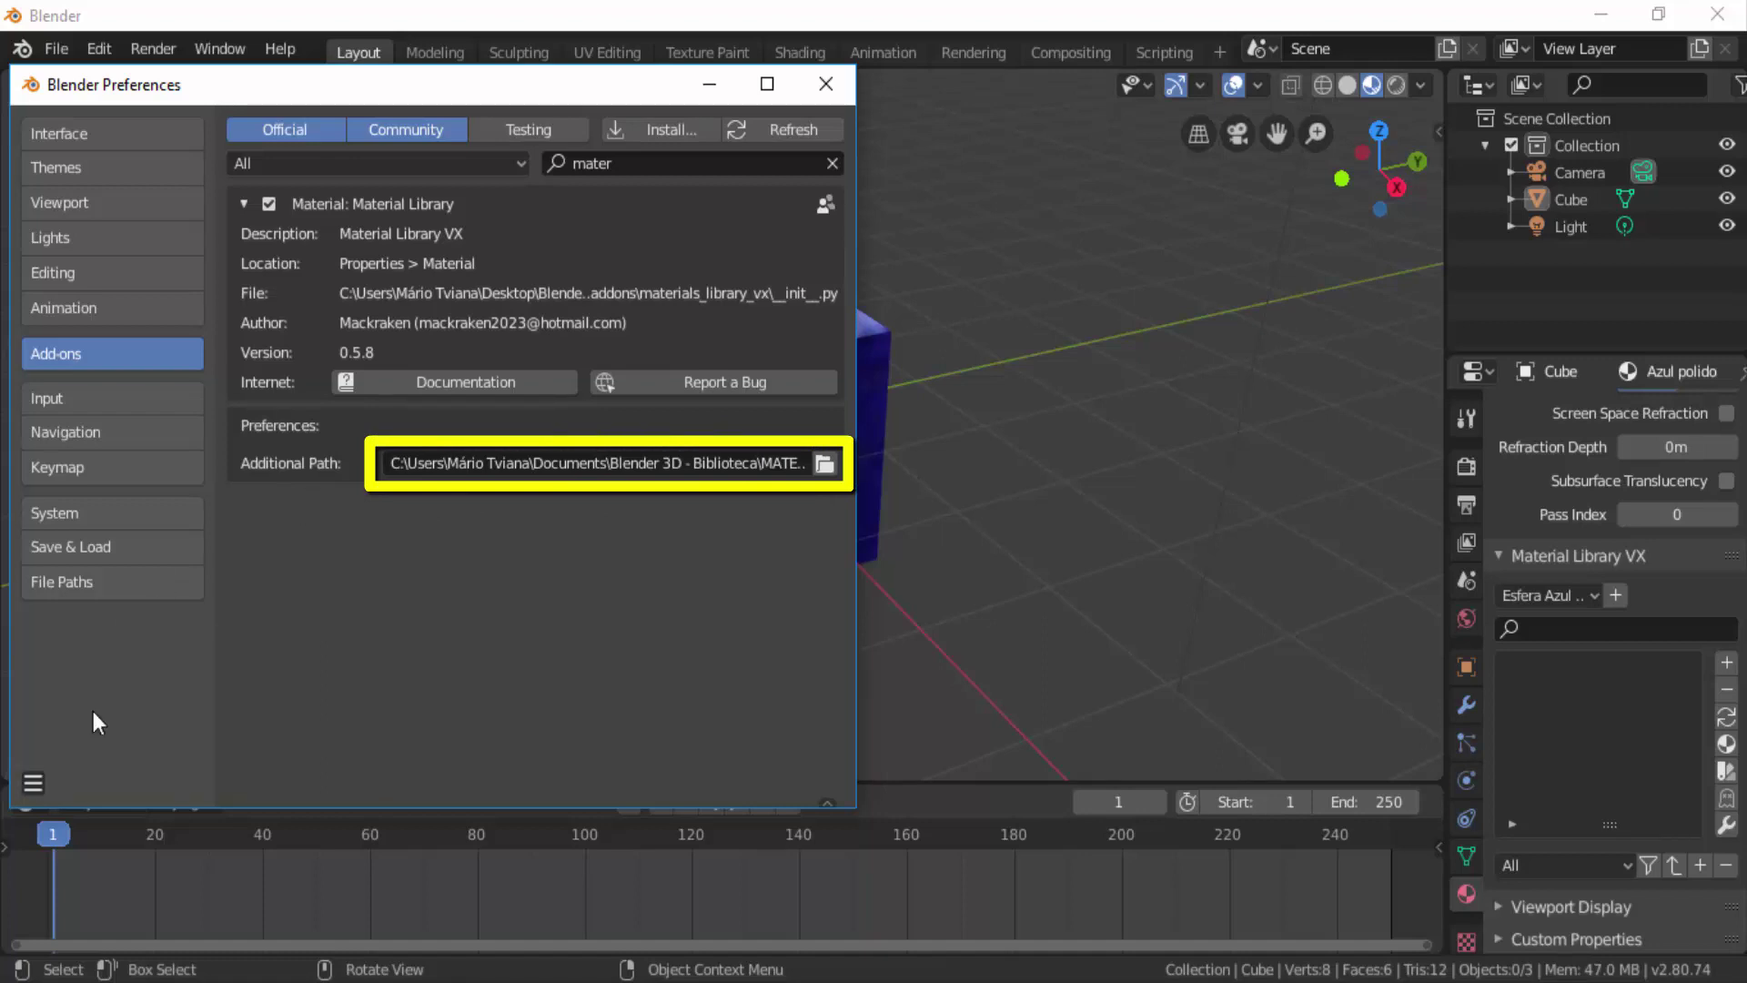
{"action": "left_click", "coordinate": [825, 84]}
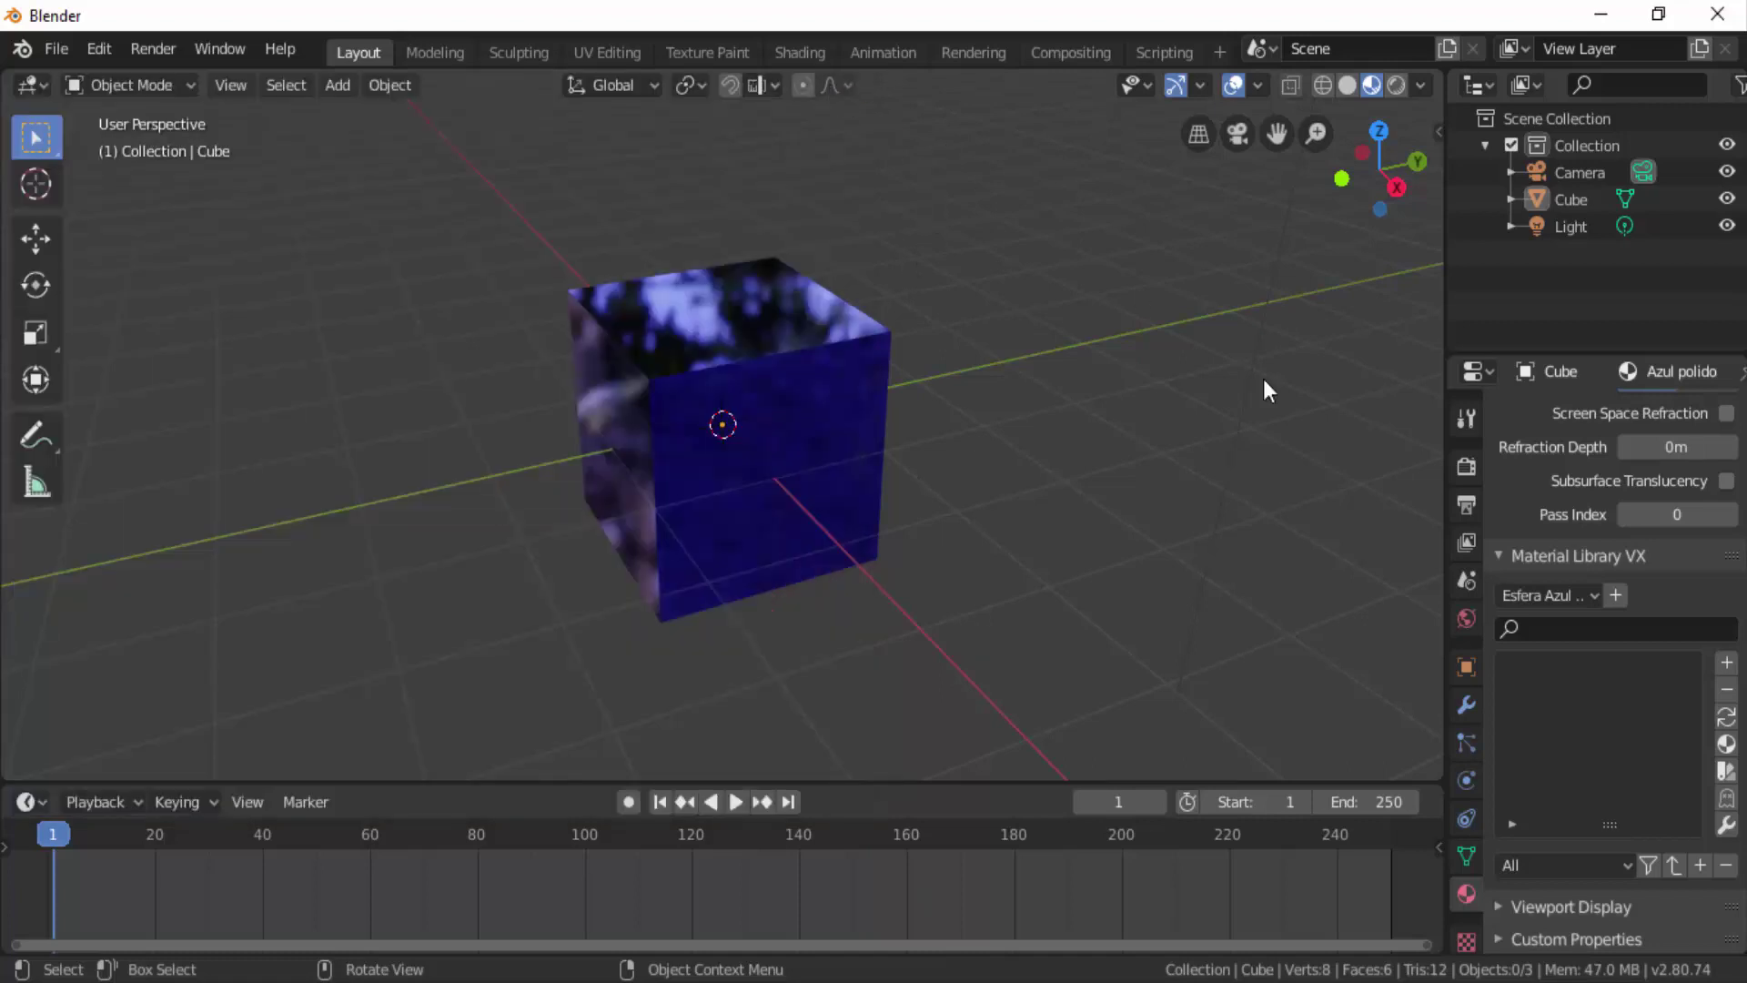
Apply the red-and-yellow Planeta Plano material from the Planeta Plano library to the cube.
{"action": "left_click", "coordinate": [1599, 594]}
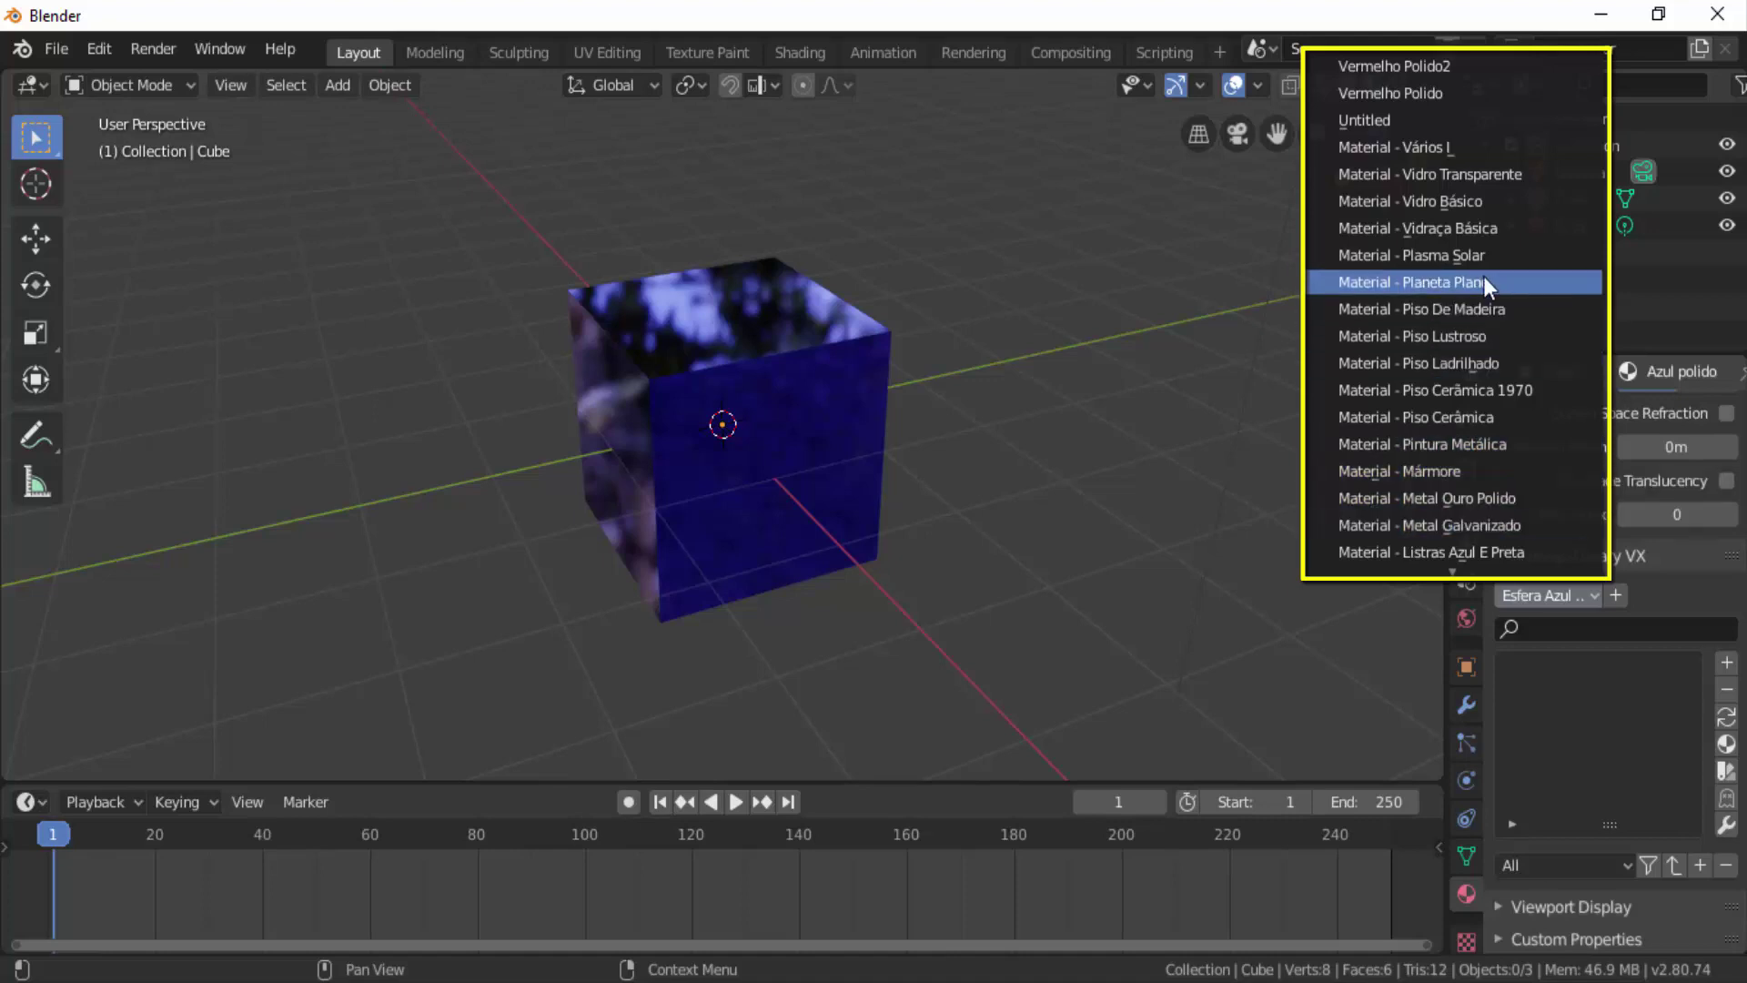
{"action": "left_click", "coordinate": [1447, 282]}
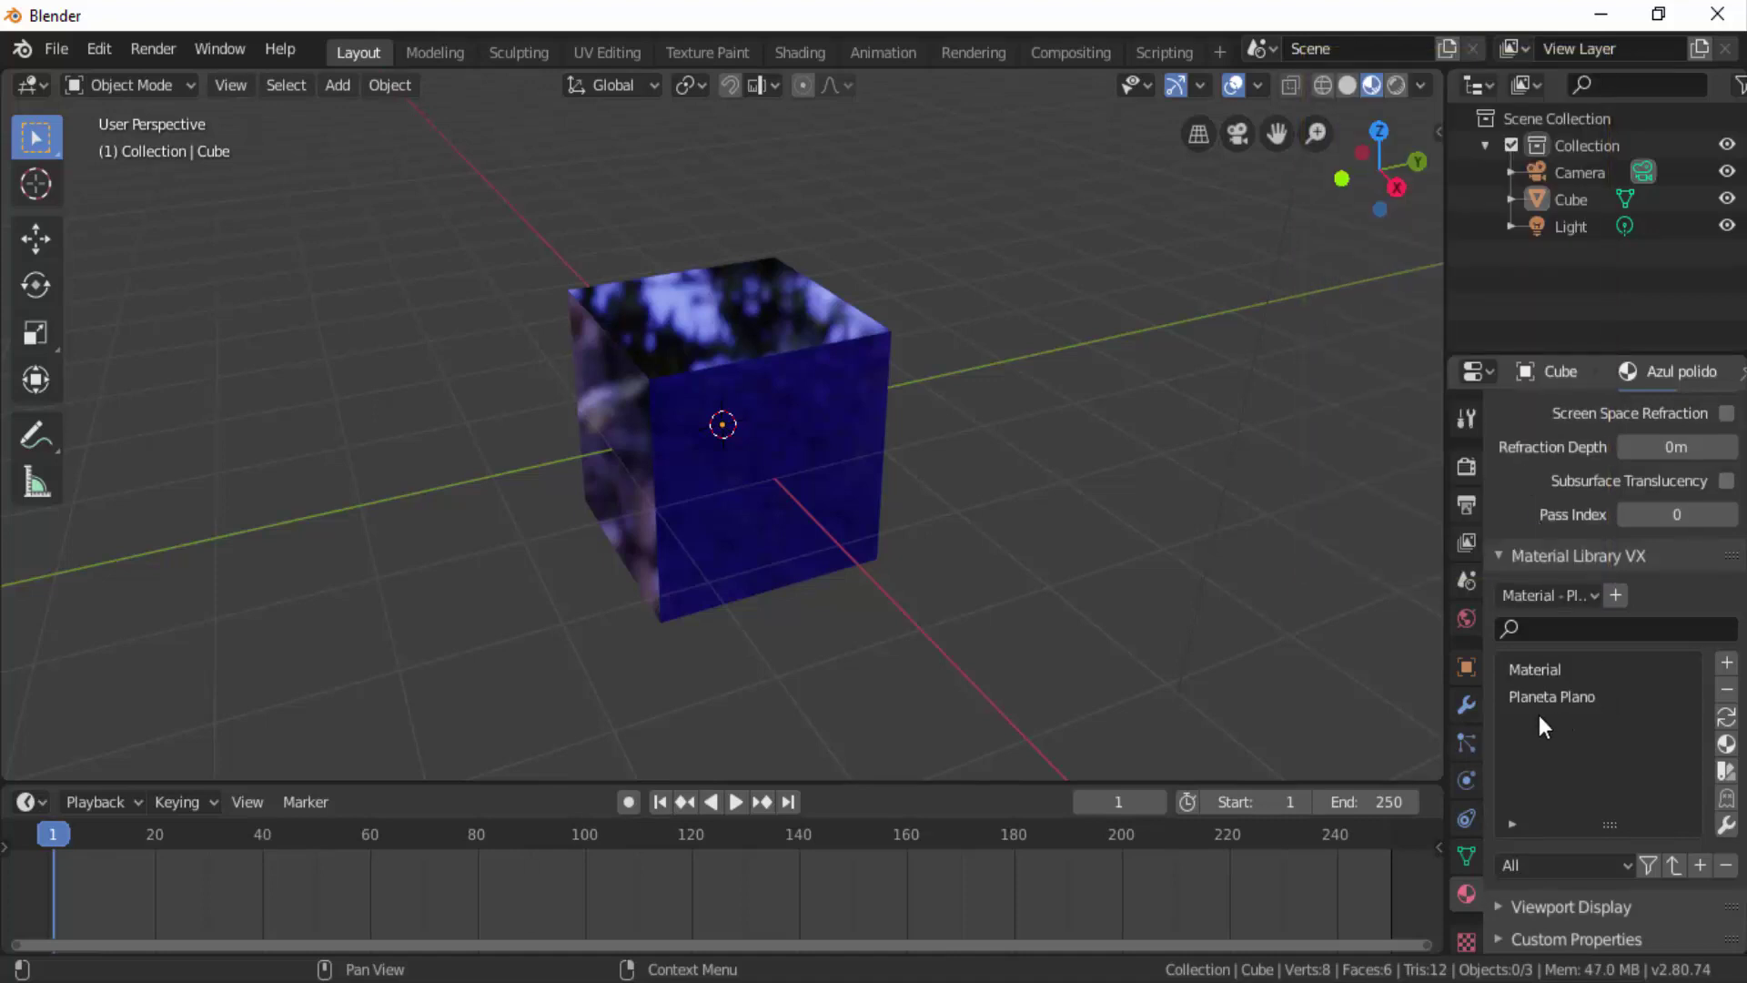
{"action": "left_click", "coordinate": [1551, 696]}
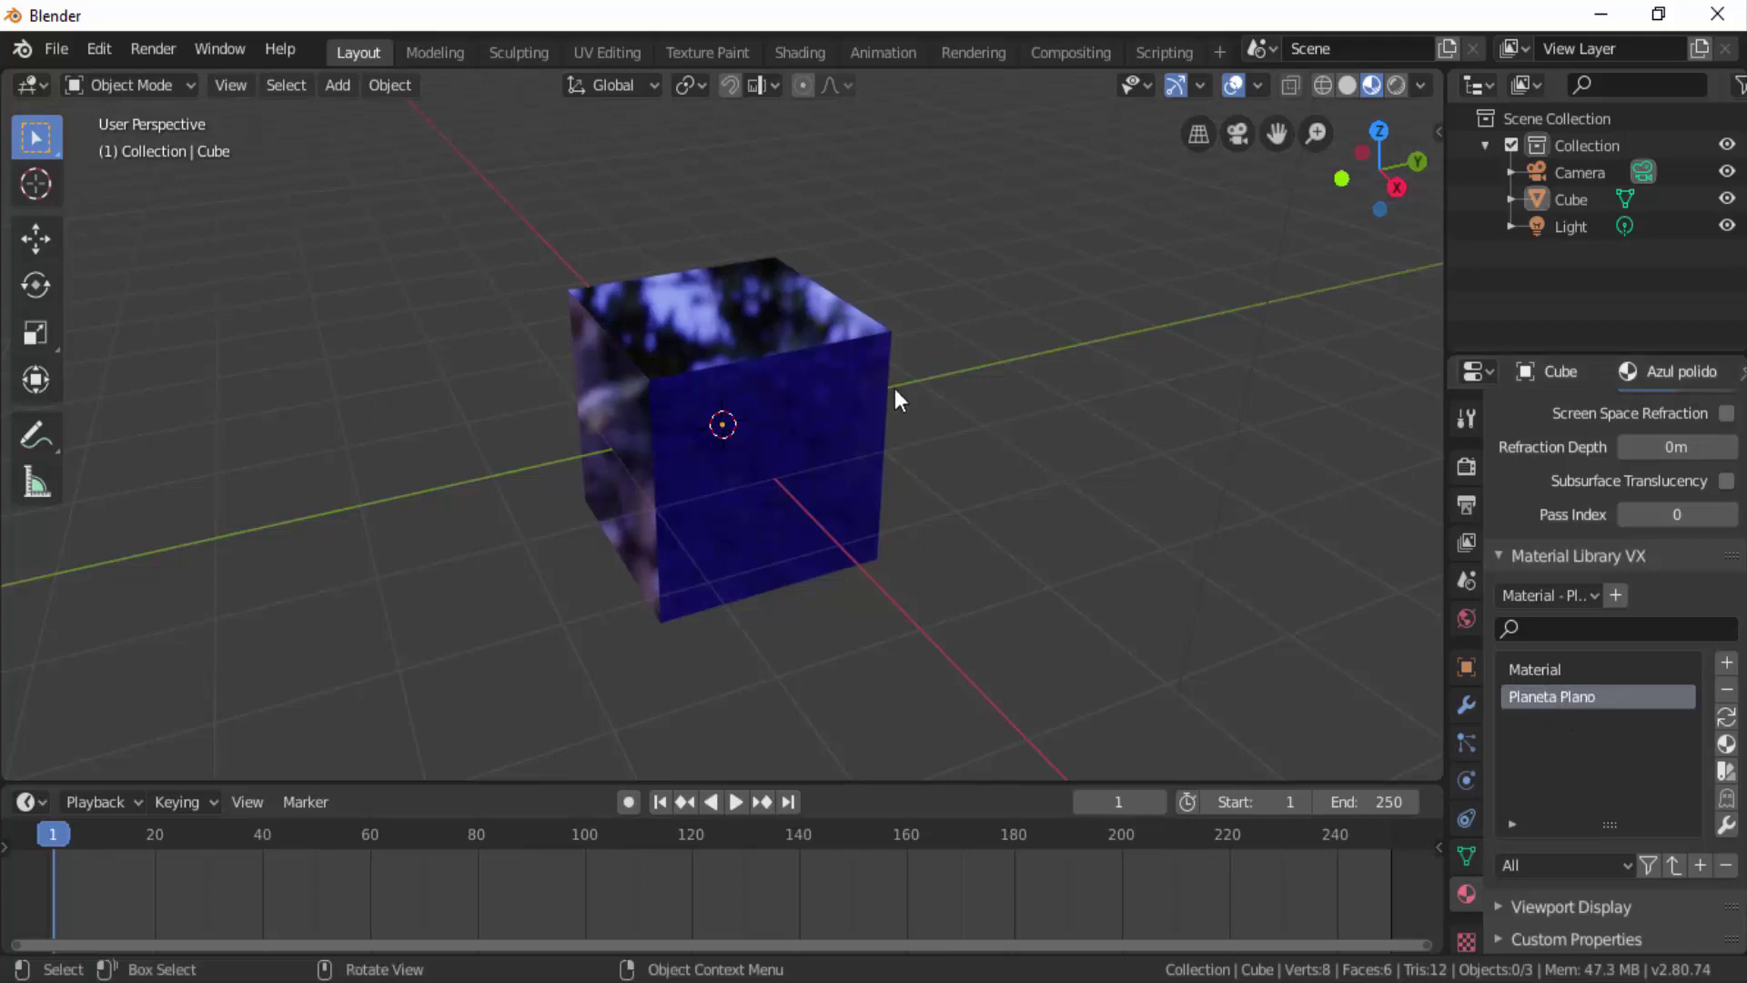
{"action": "left_click", "coordinate": [1726, 743]}
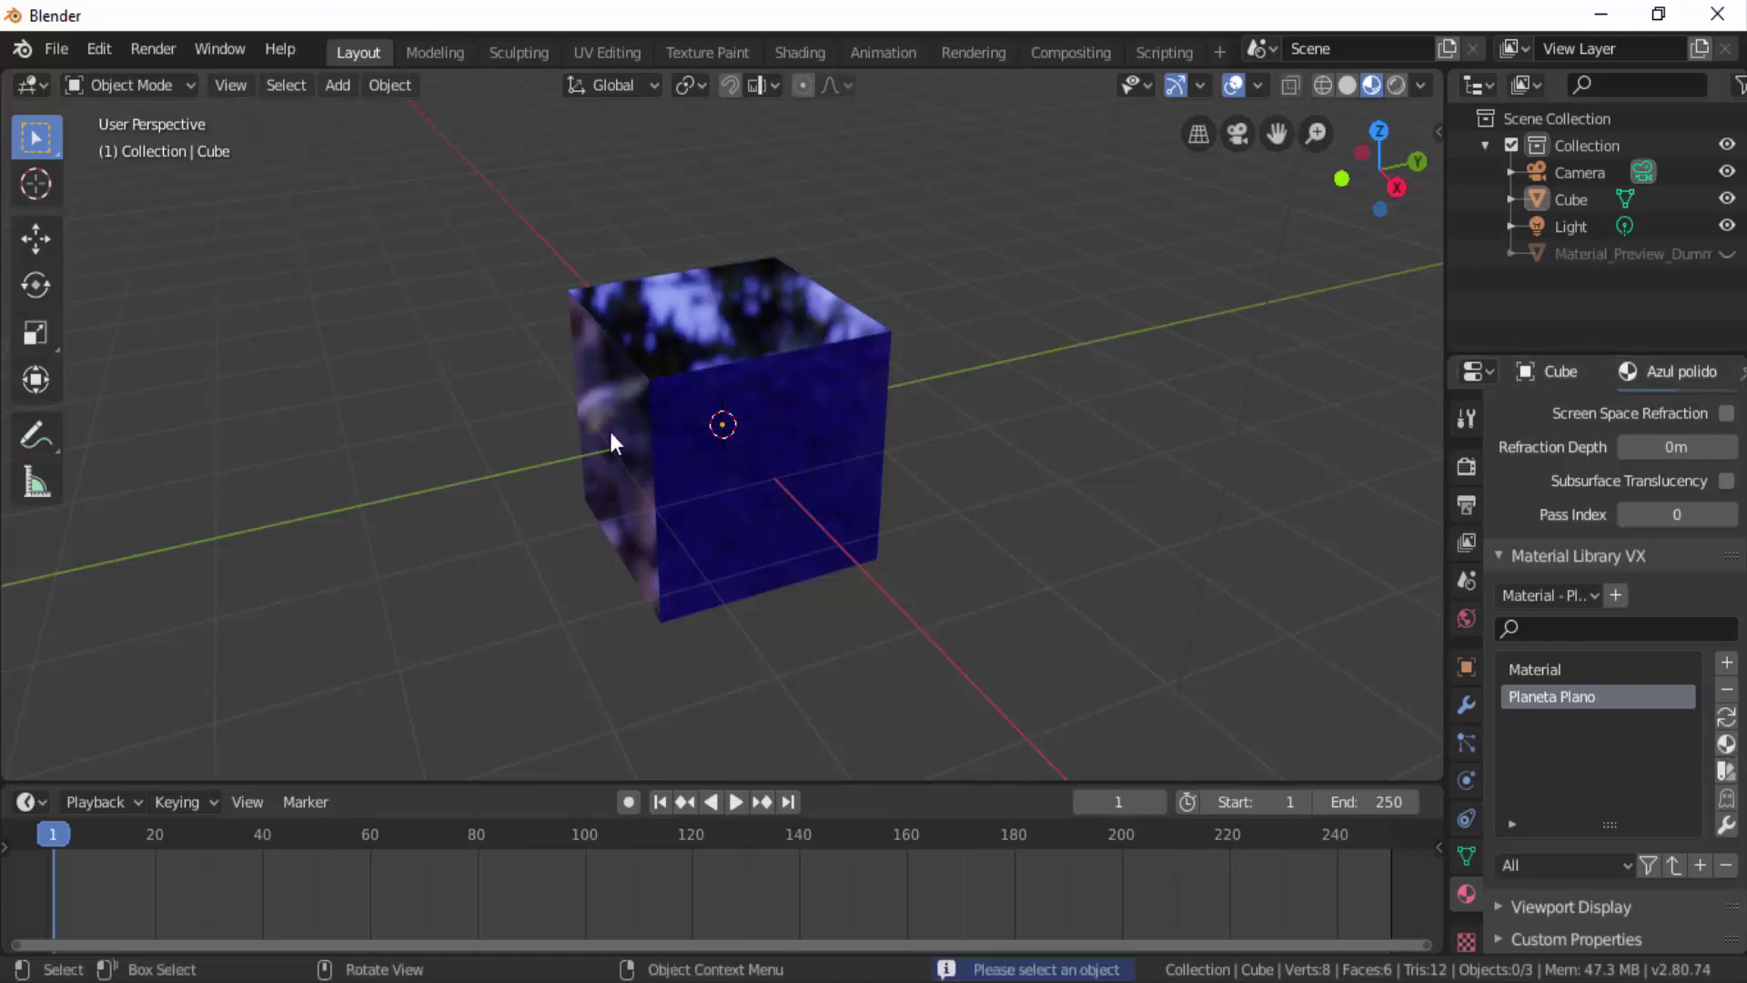
{"action": "left_click", "coordinate": [772, 391]}
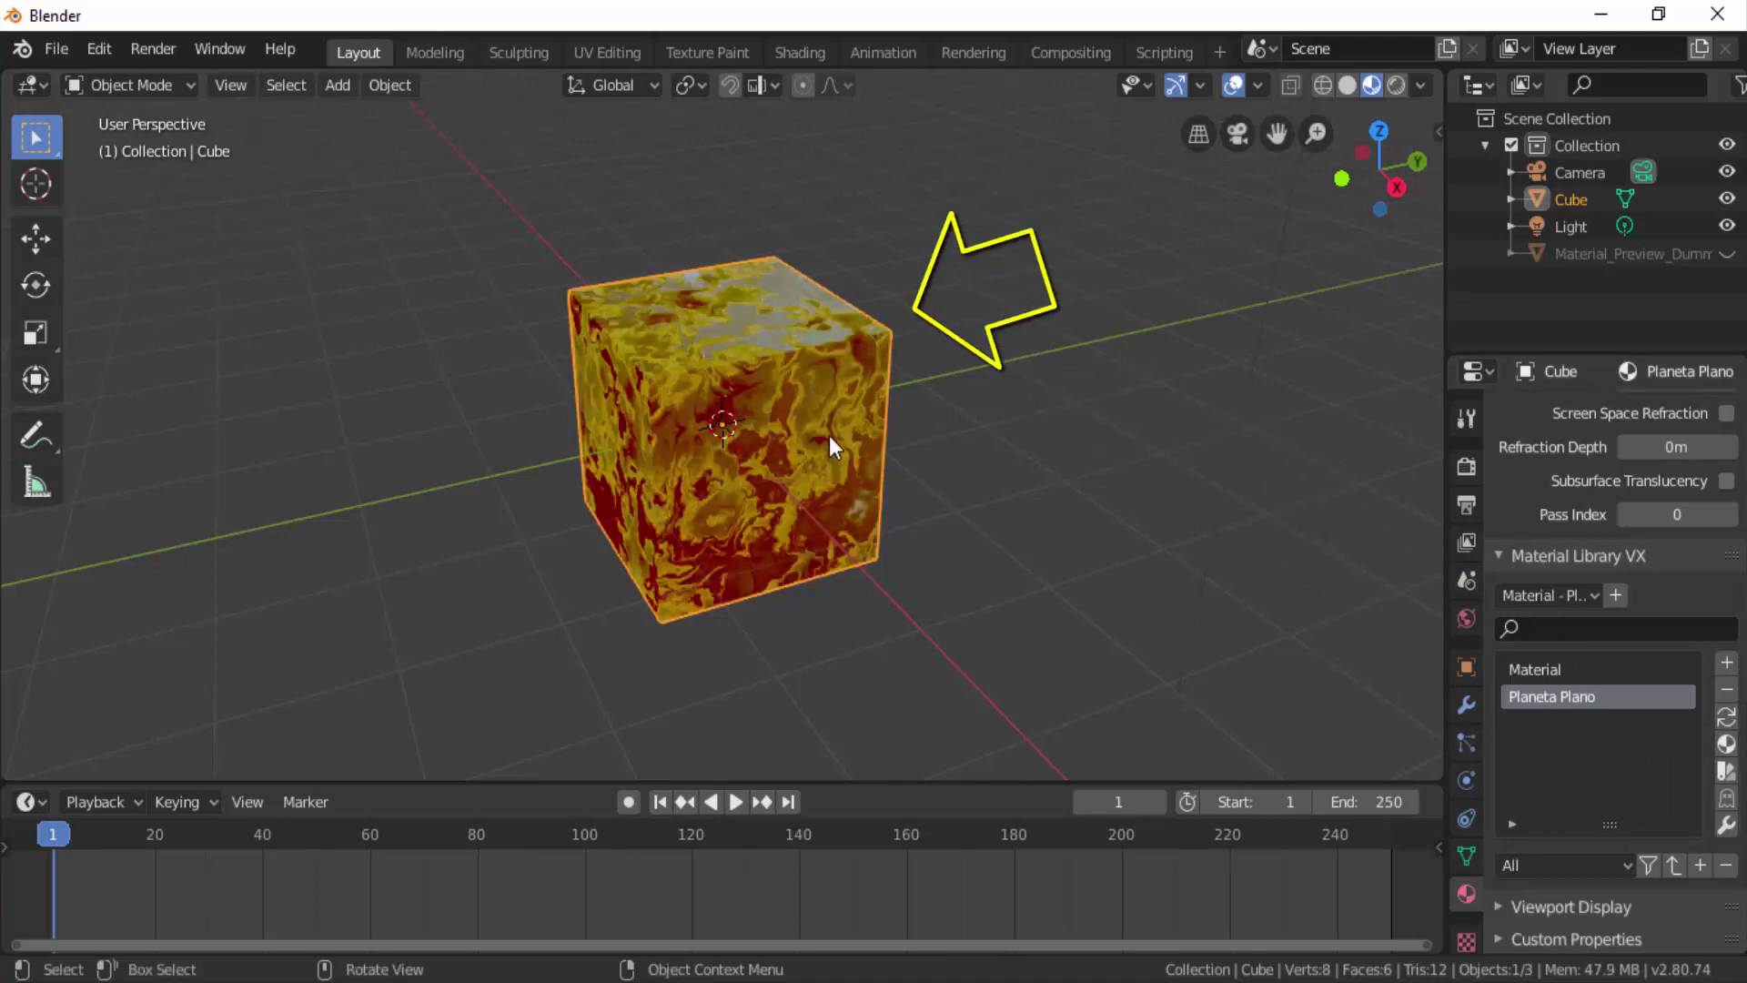
Apply the blue Azul polido material from the Esfera Azul Polida library to the cube.
{"action": "left_click", "coordinate": [1596, 593]}
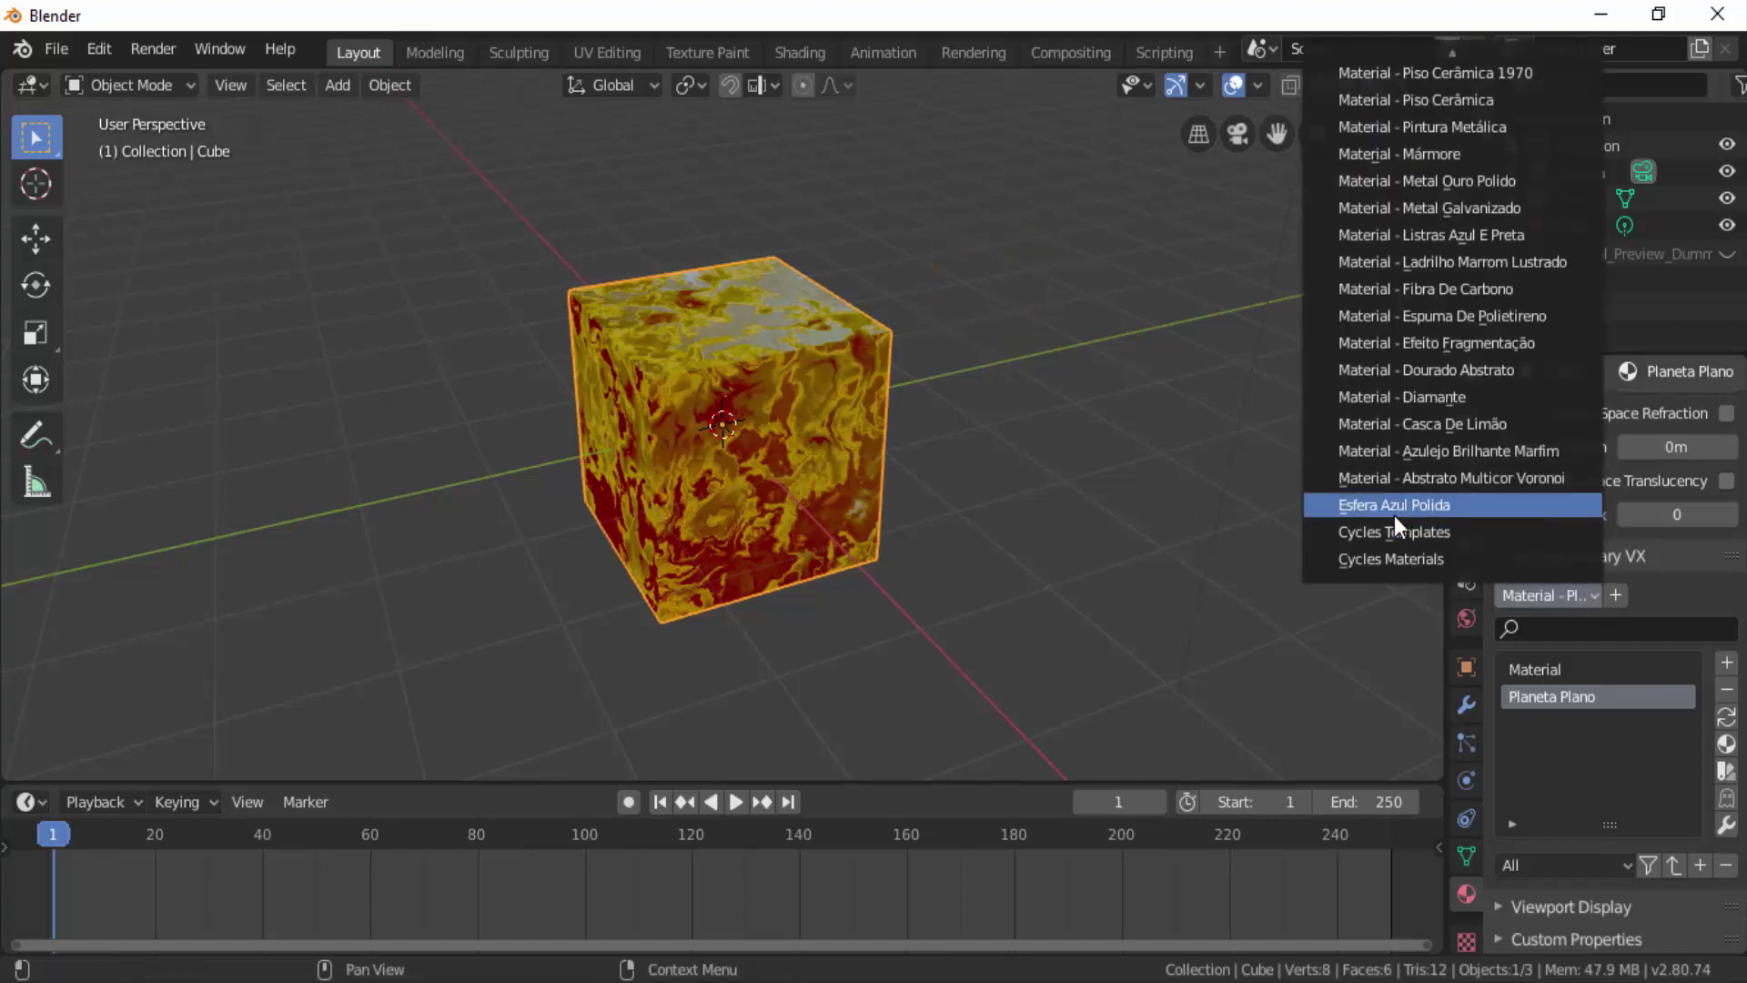
{"action": "left_click", "coordinate": [1394, 515]}
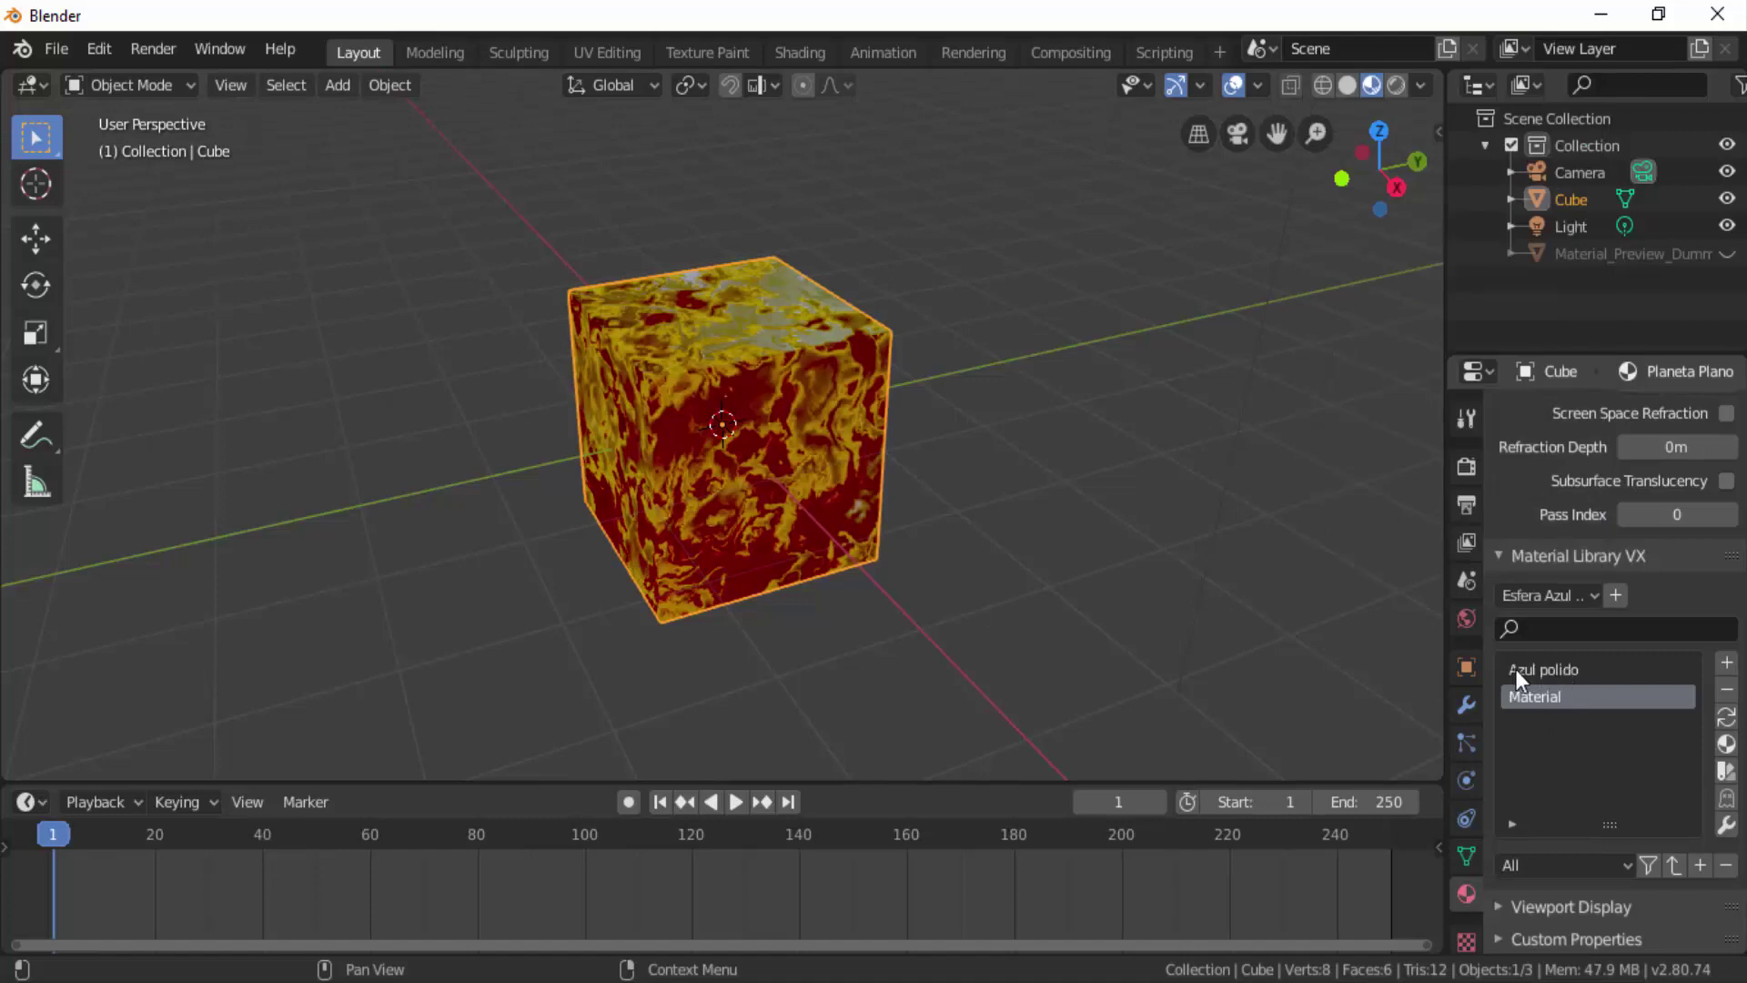
{"action": "left_click", "coordinate": [1515, 668]}
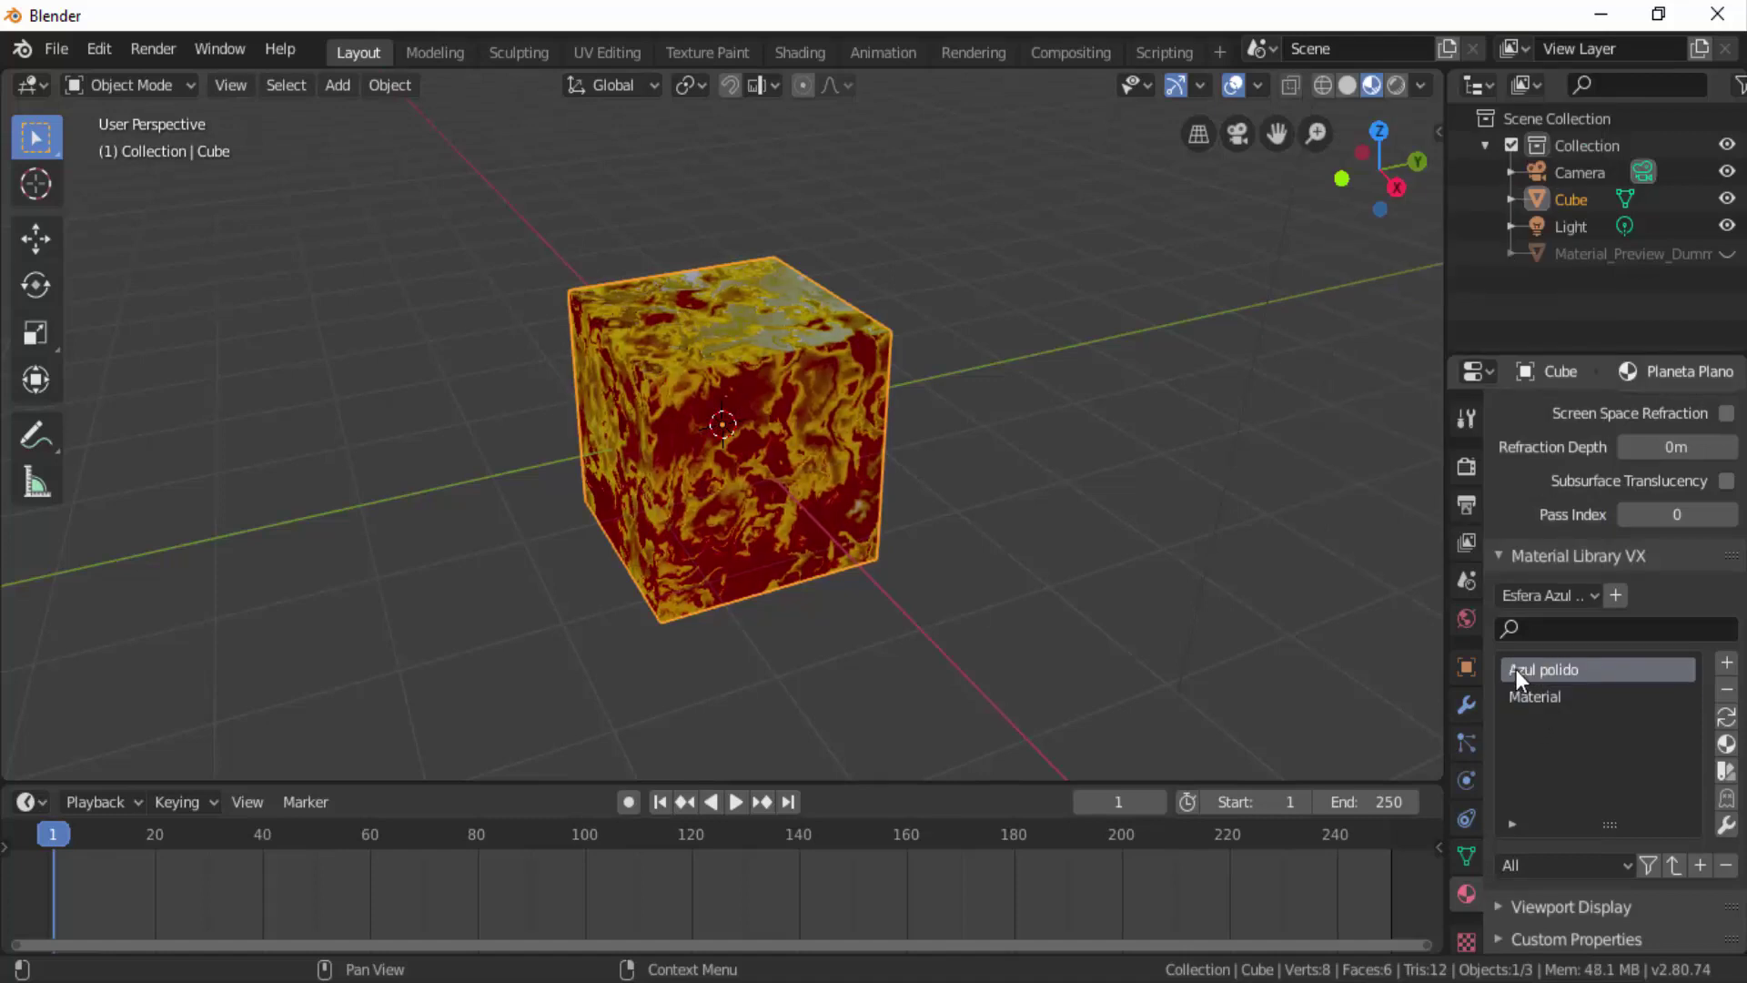
{"action": "left_click", "coordinate": [1726, 743]}
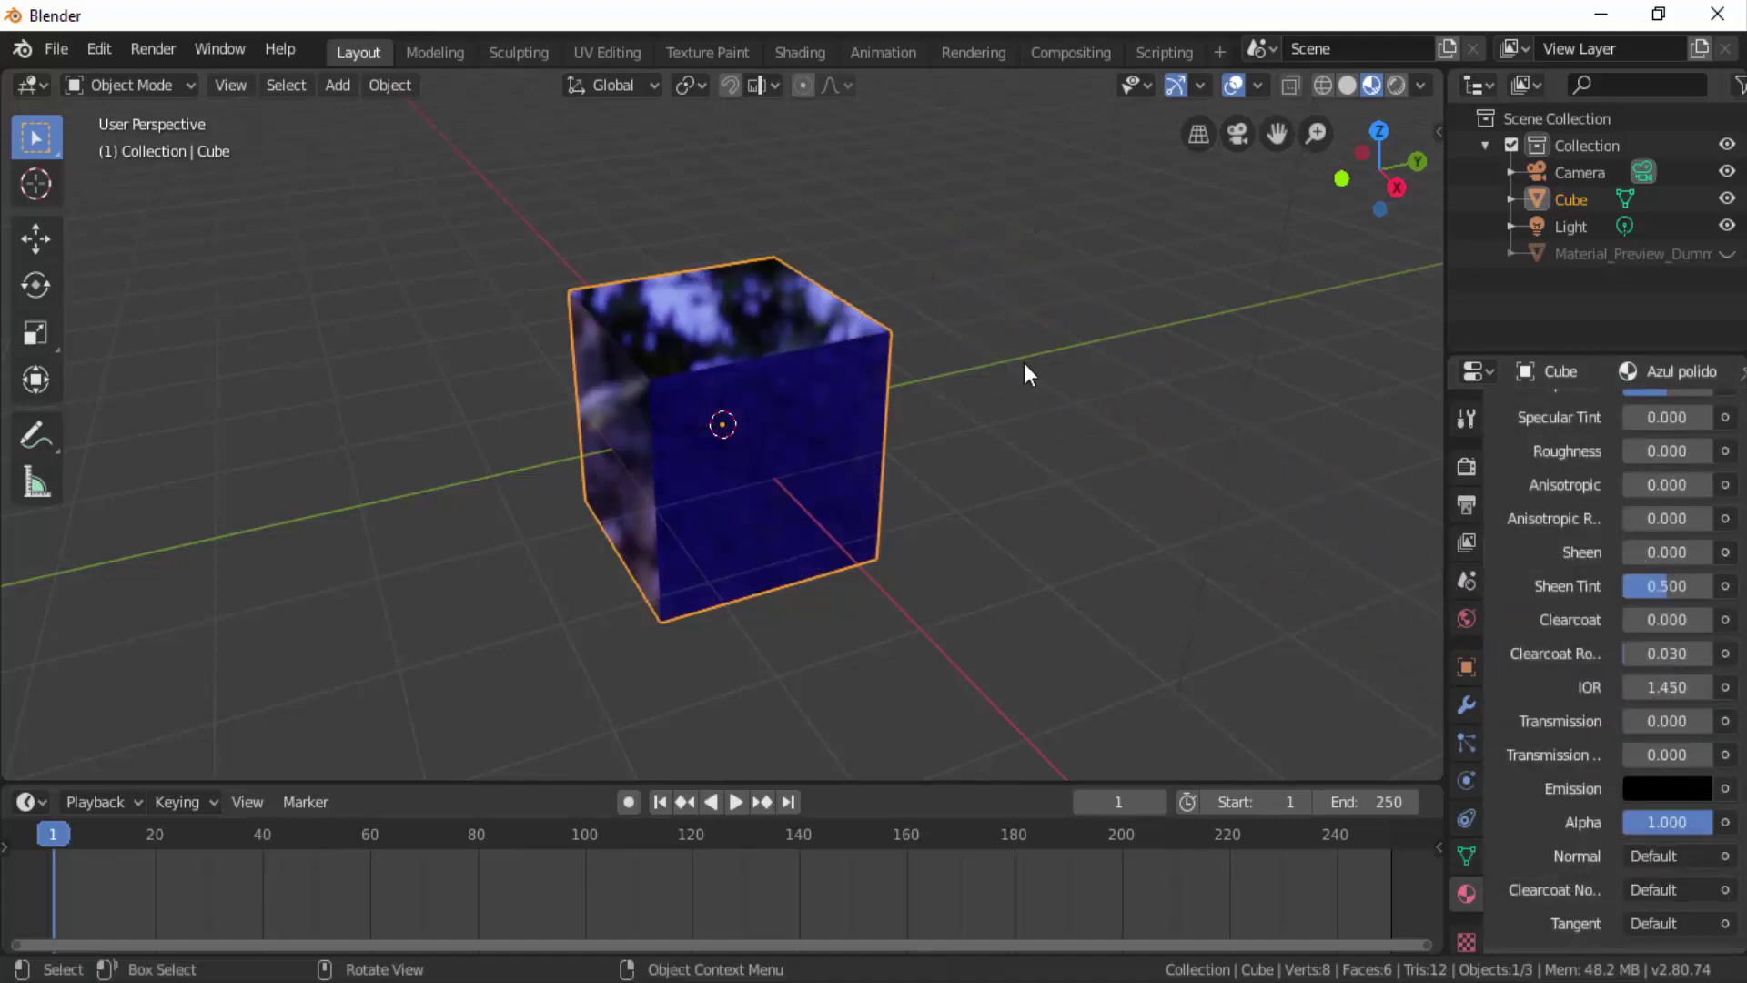
{"action": "left_click", "coordinate": [58, 57]}
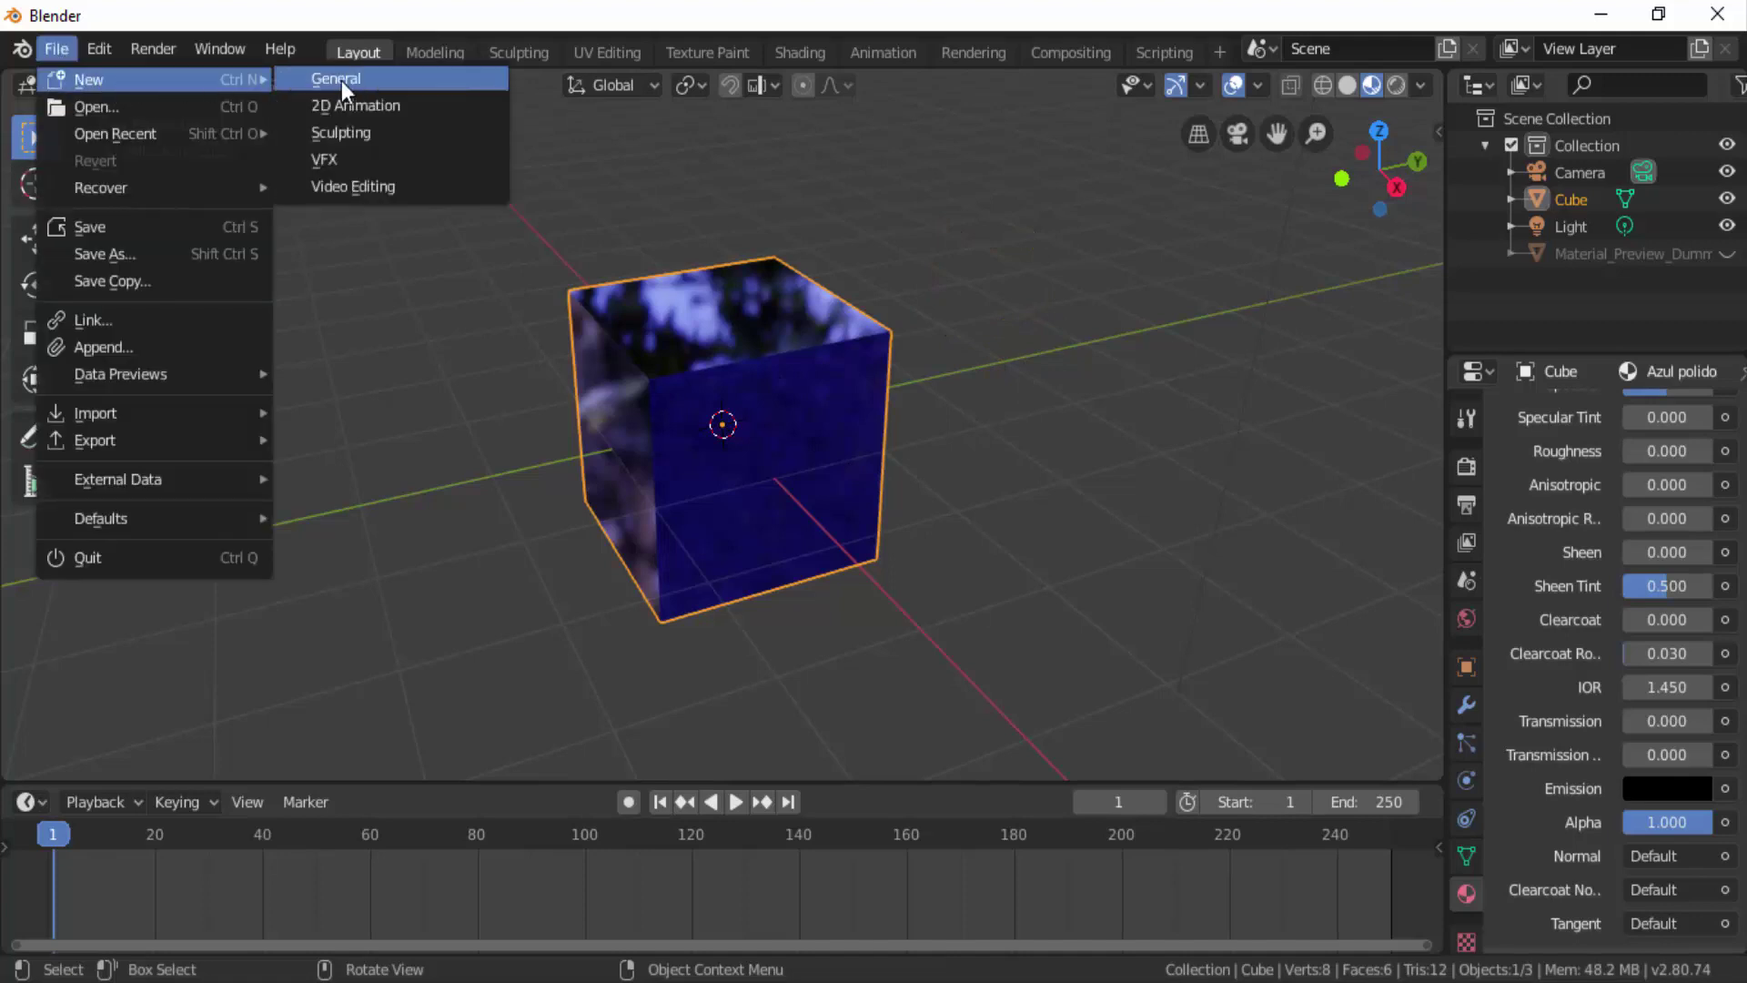
Start a new General file without saving, then bring up Material Library VX's library list for its cube.
{"action": "left_click", "coordinate": [341, 80]}
{"action": "left_click", "coordinate": [963, 540]}
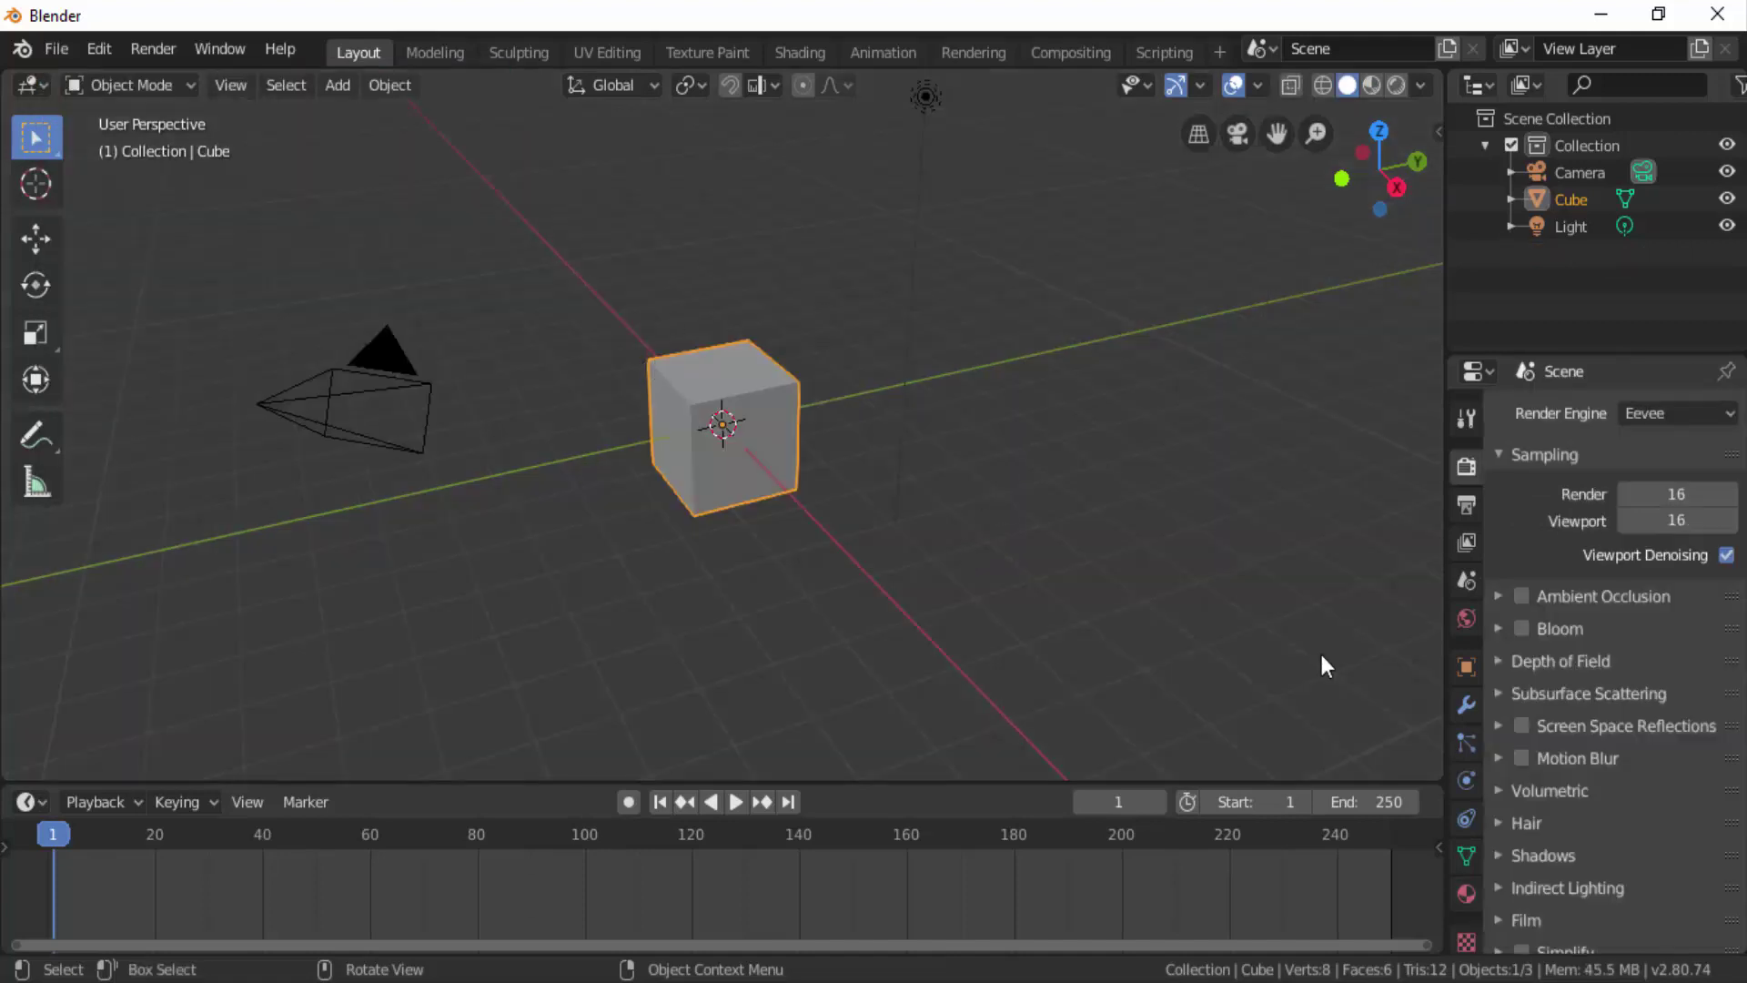
{"action": "left_click", "coordinate": [1467, 893]}
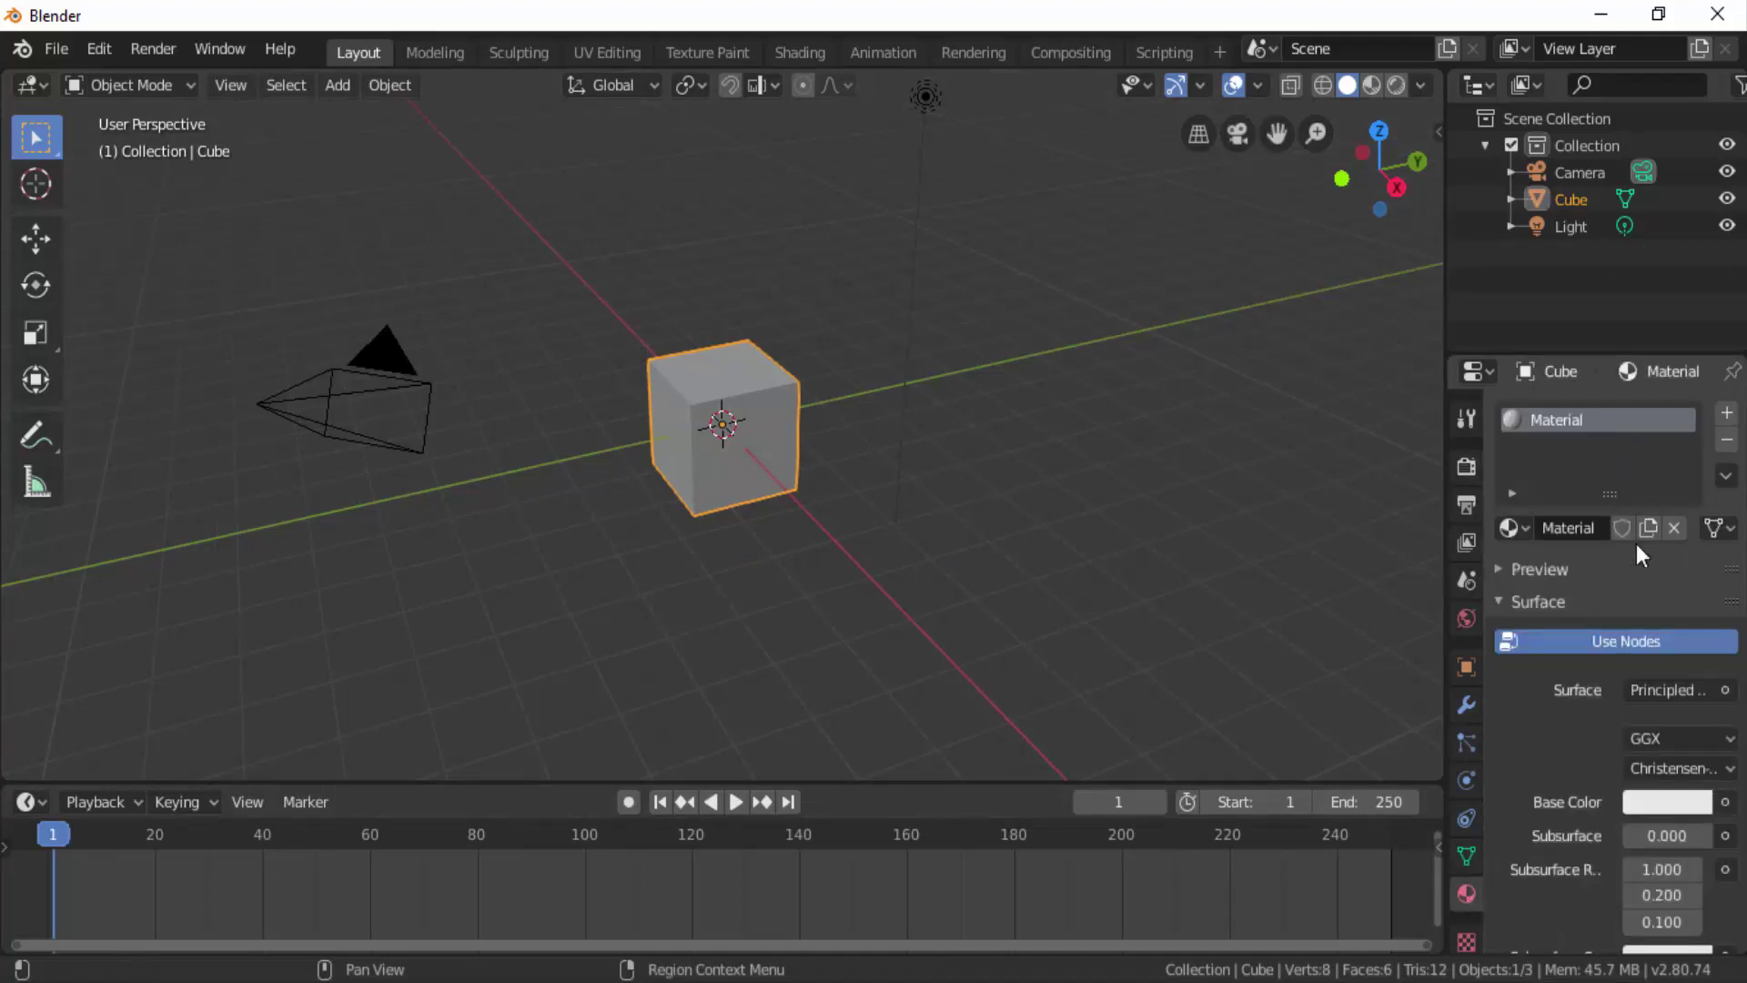
{"action": "scroll", "coordinate": [1619, 683], "scroll_direction": "down", "scroll_amount": 10}
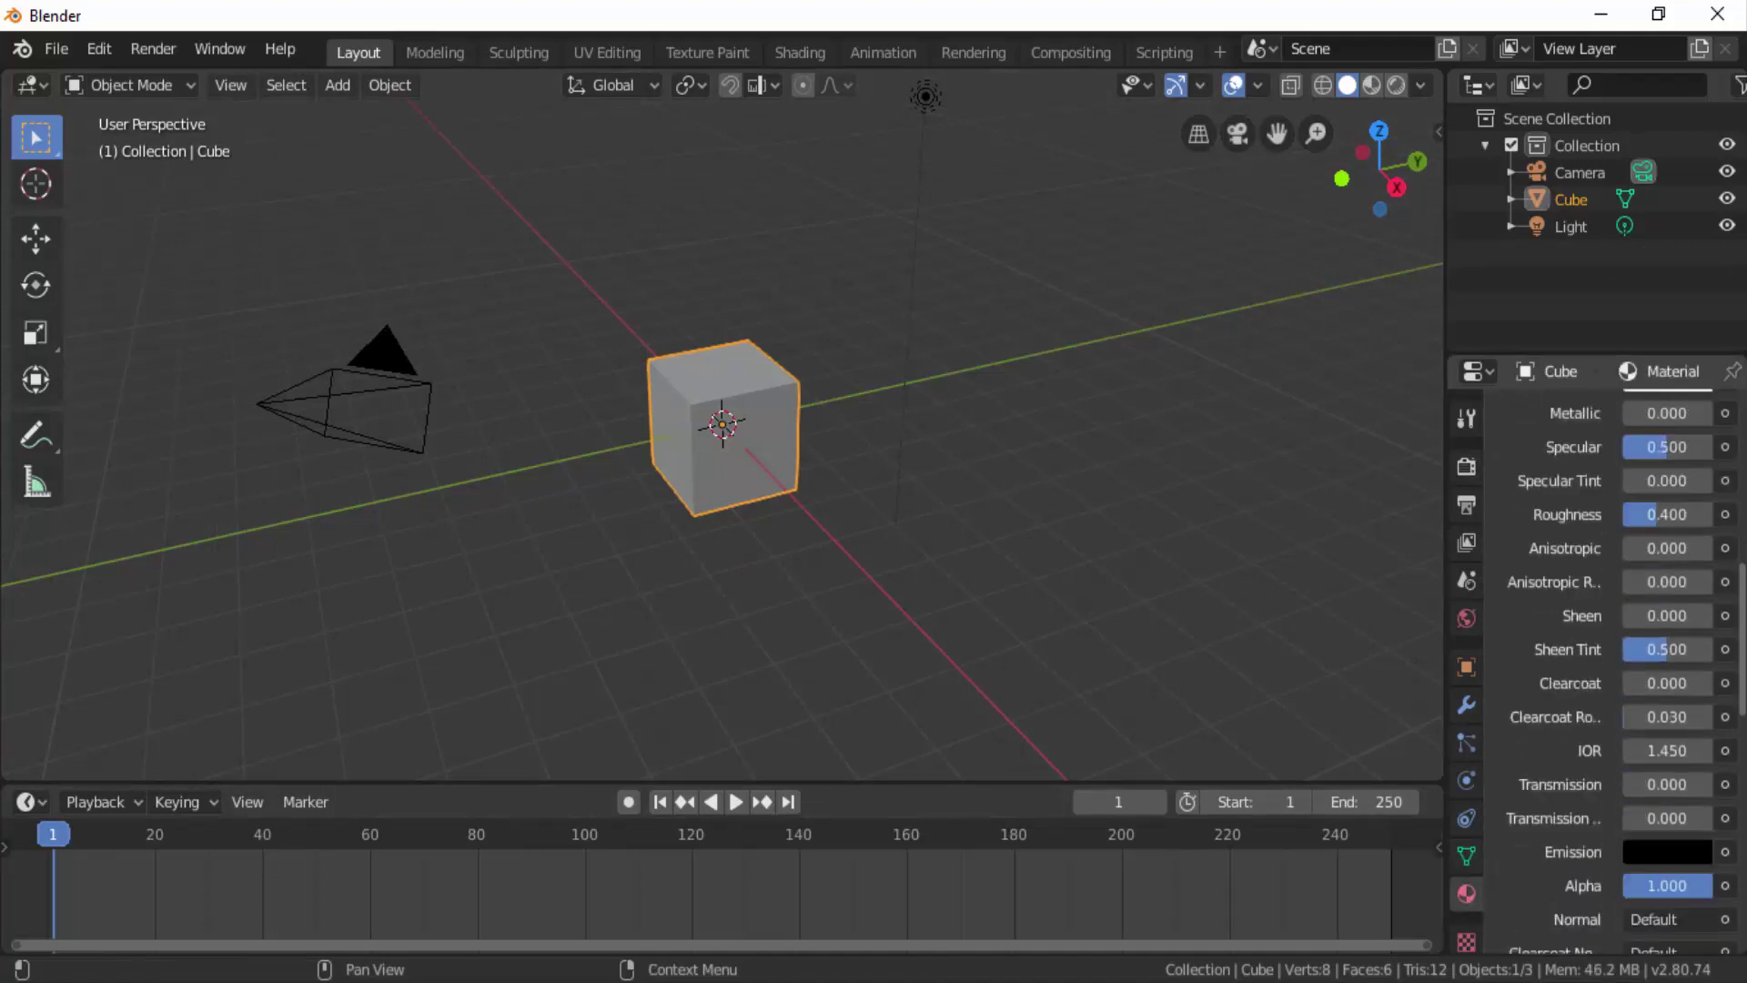
{"action": "scroll", "coordinate": [1620, 682], "scroll_direction": "down", "scroll_amount": 10}
{"action": "left_click", "coordinate": [1596, 594]}
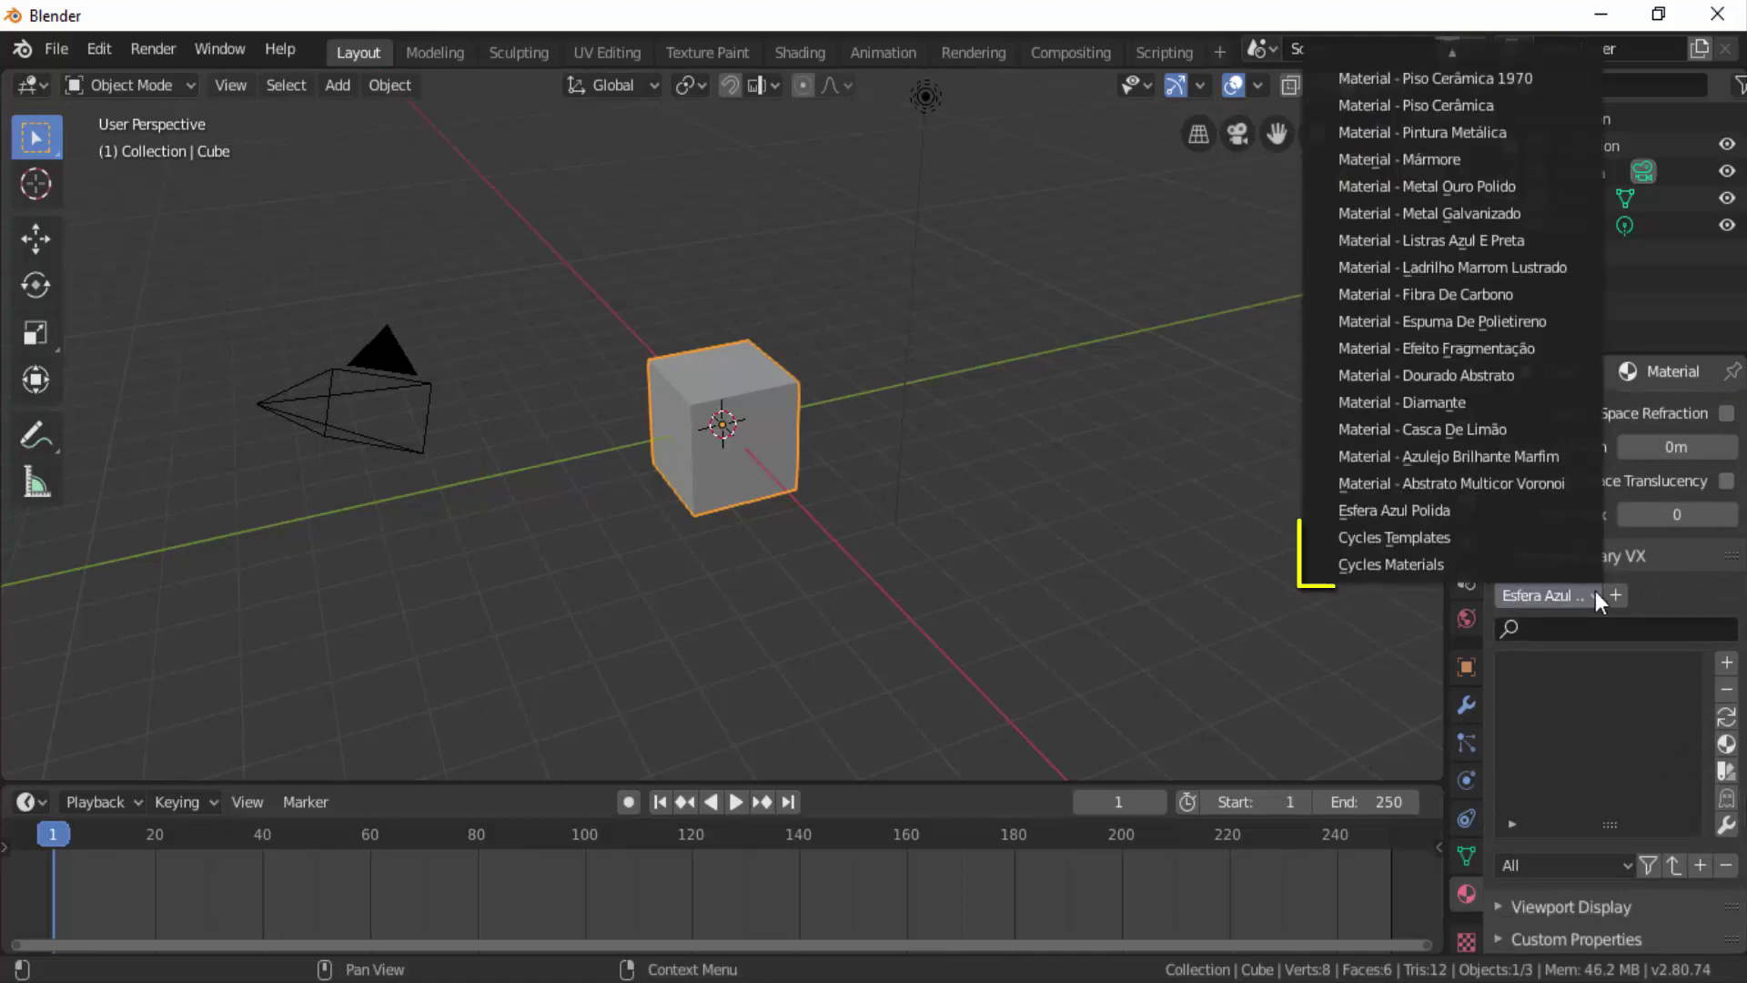